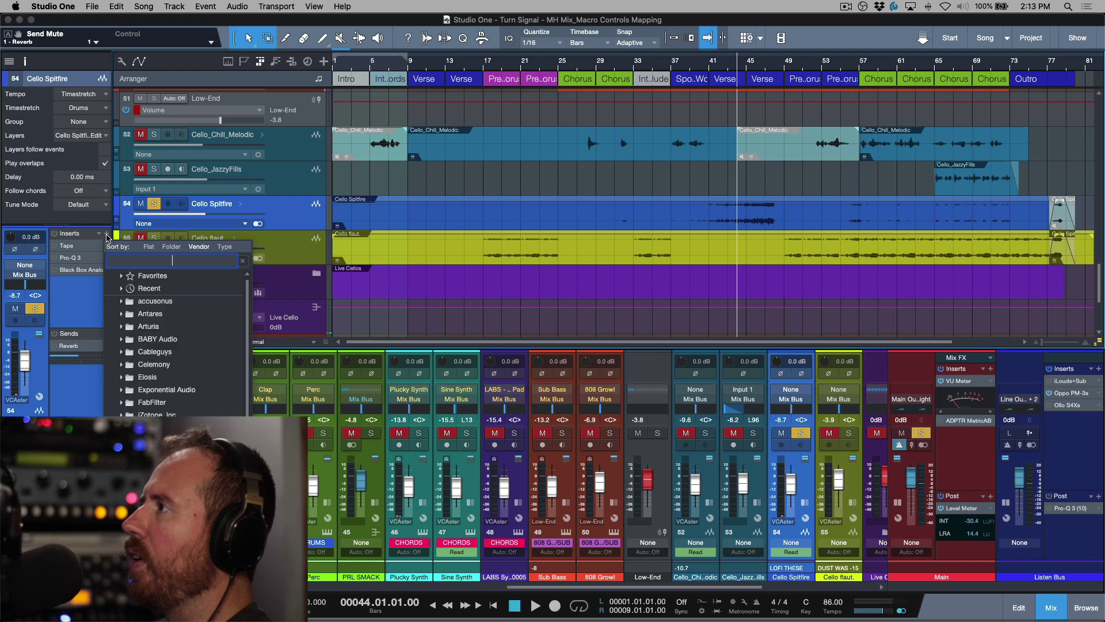
Add the RedlightDist plug-in to the Cello Spitfire inserts and set its In and Drive values to 0.00
{"action": "type", "text": "redlight"}
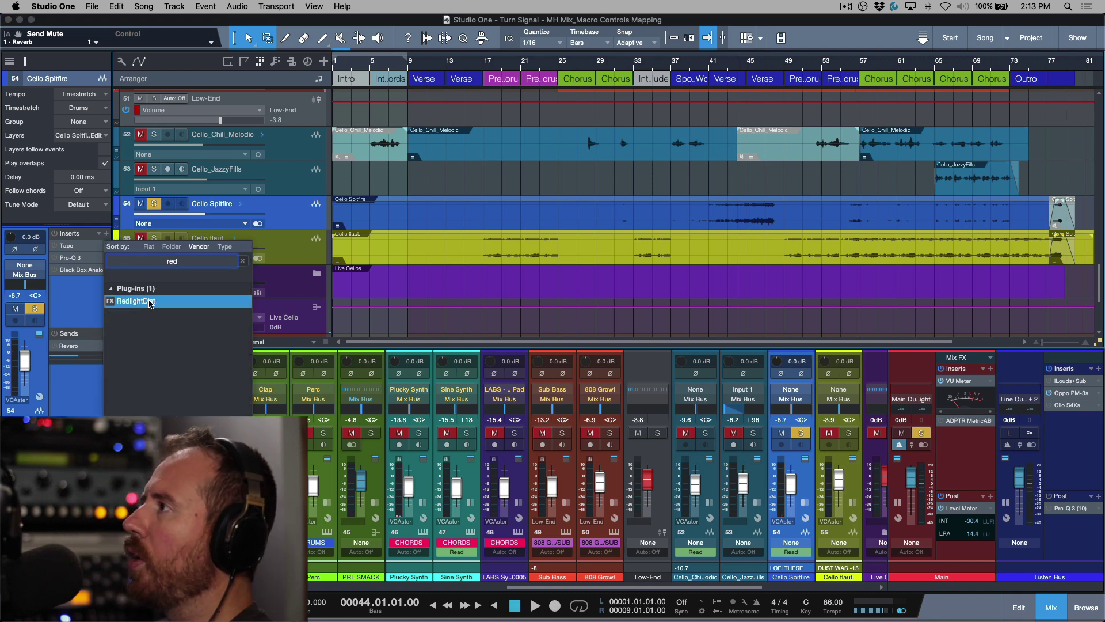
{"action": "double_click", "coordinate": [229, 297]}
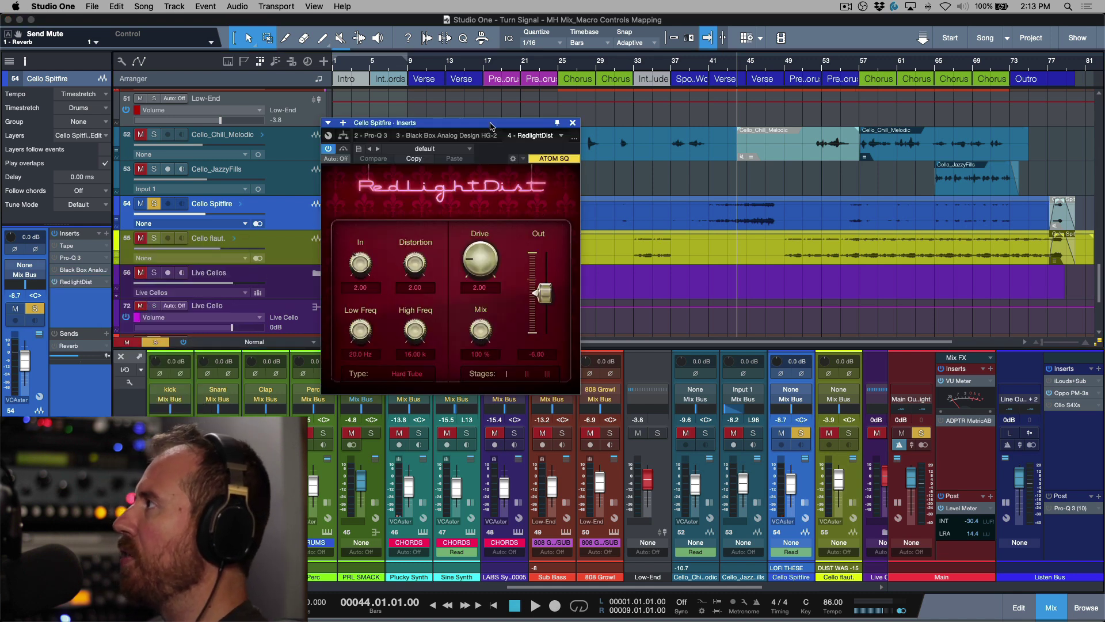
{"action": "double_click", "coordinate": [367, 266]}
{"action": "double_click", "coordinate": [477, 262]}
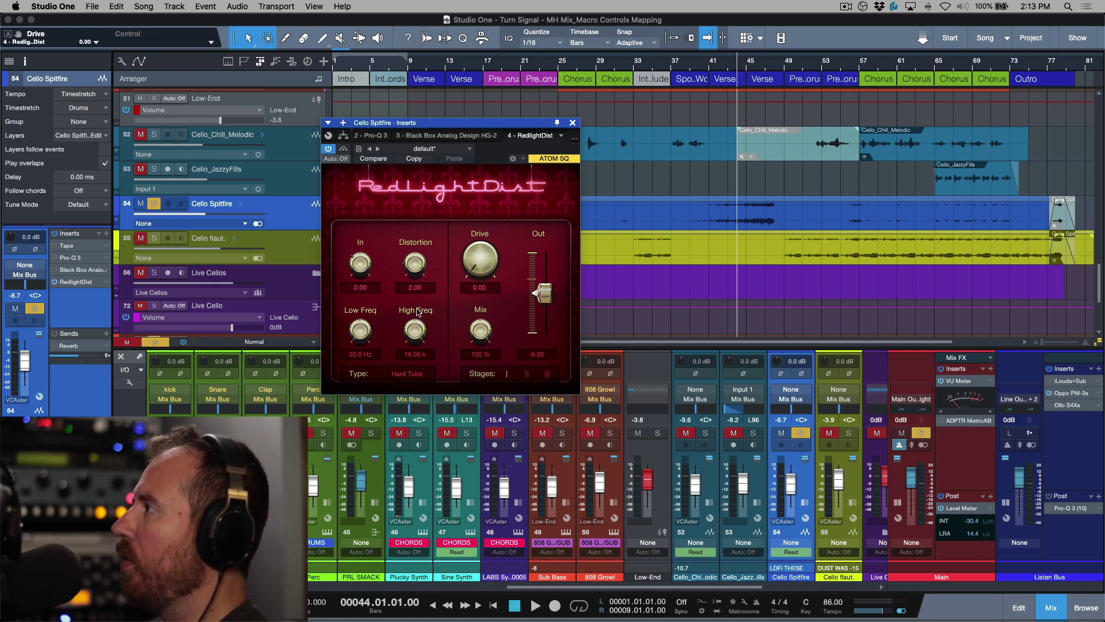
Set the RedlightDist distortion type to OpAmp with two stages and the output gain to 0.00 dB
{"action": "left_click", "coordinate": [408, 374]}
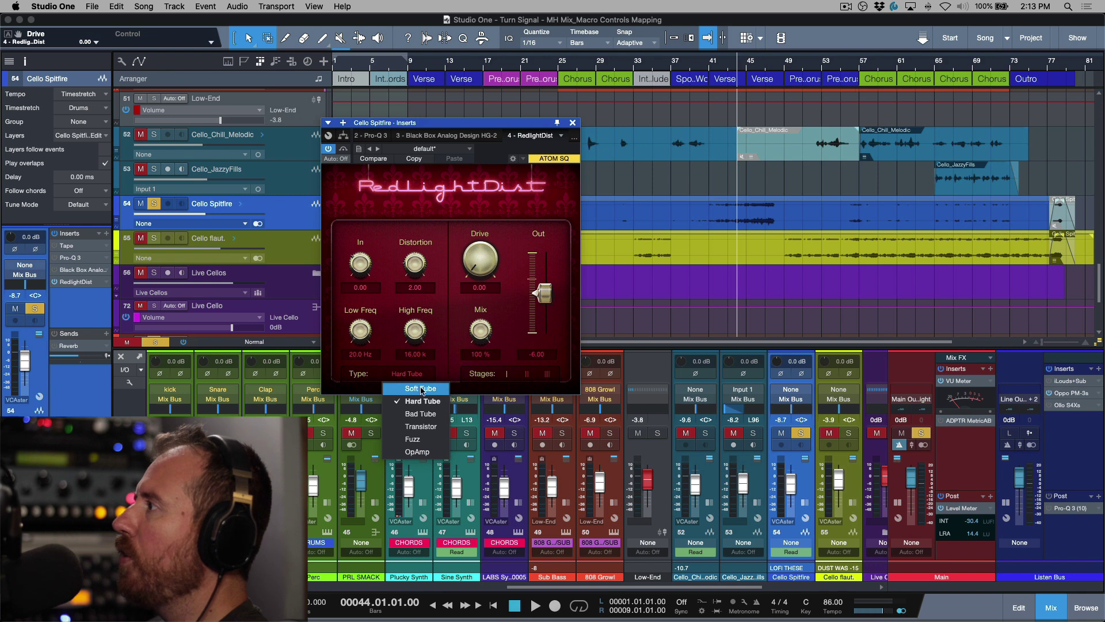
{"action": "left_click", "coordinate": [415, 449]}
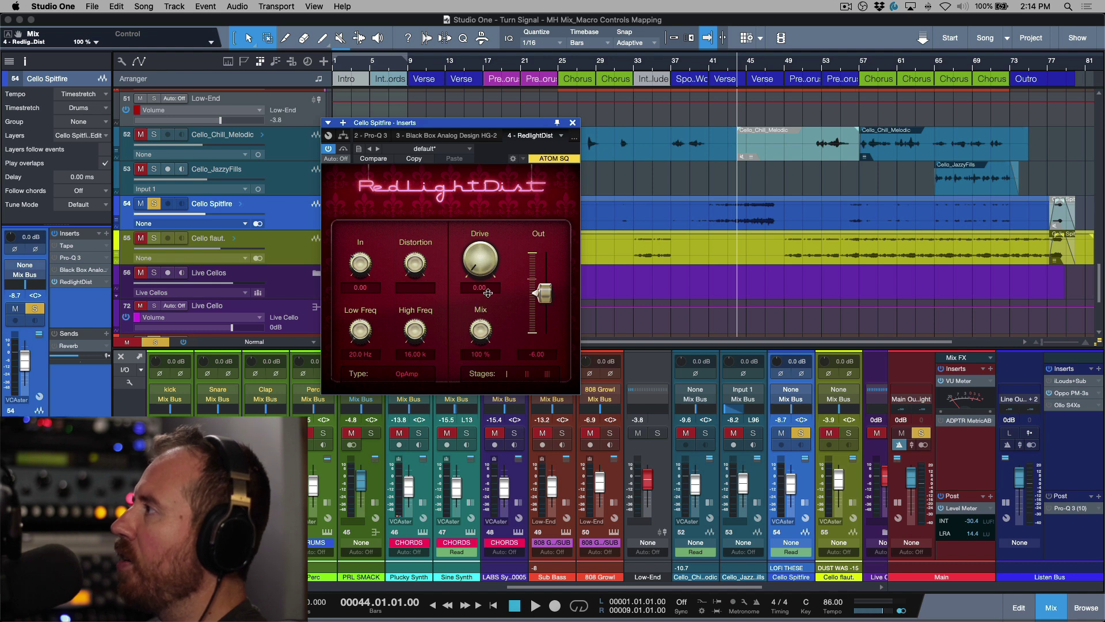
{"action": "double_click", "coordinate": [544, 296]}
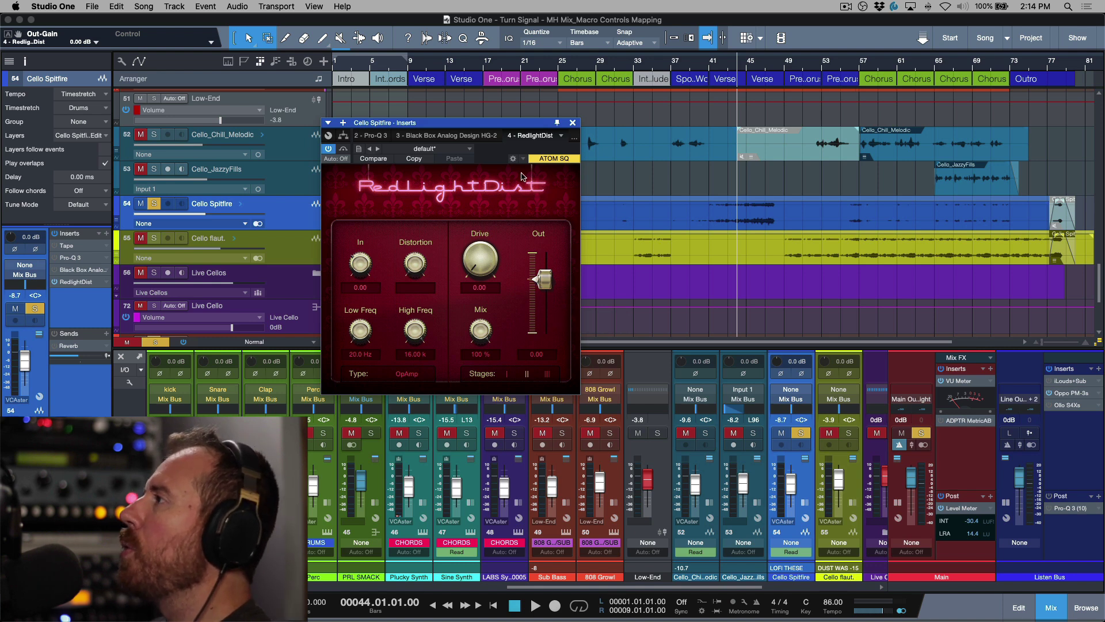
Play the soloed cello and compare its sound with RedlightDist active, switched off and bypassed
{"action": "key", "text": "space"}
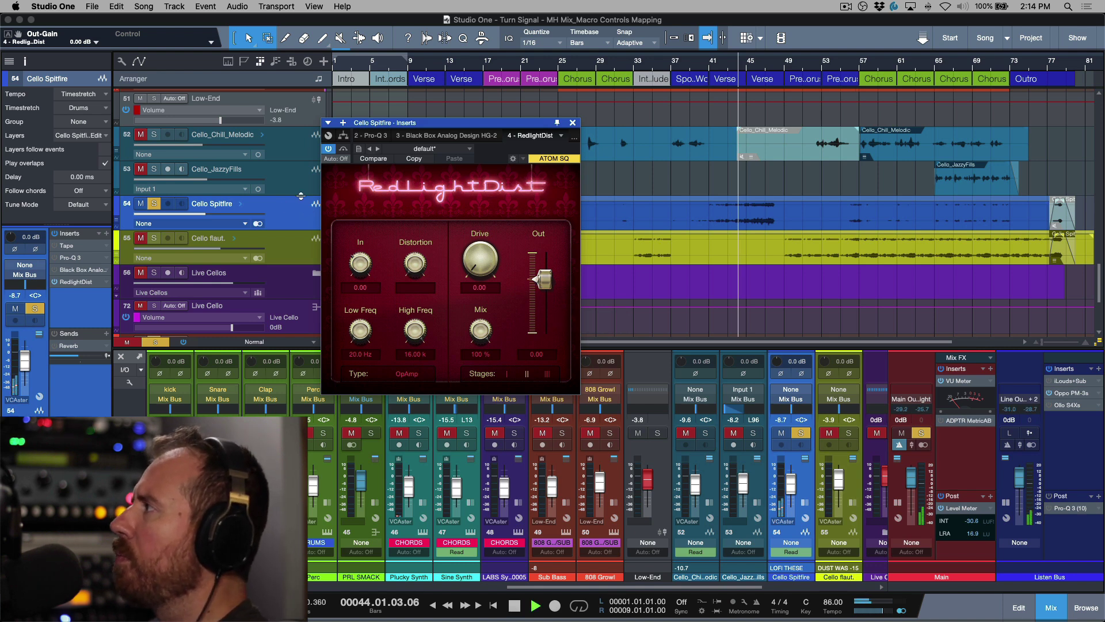
{"action": "left_click", "coordinate": [329, 151]}
{"action": "key", "text": "space"}
{"action": "key", "text": "space"}
{"action": "left_click", "coordinate": [328, 150]}
{"action": "left_click", "coordinate": [329, 149]}
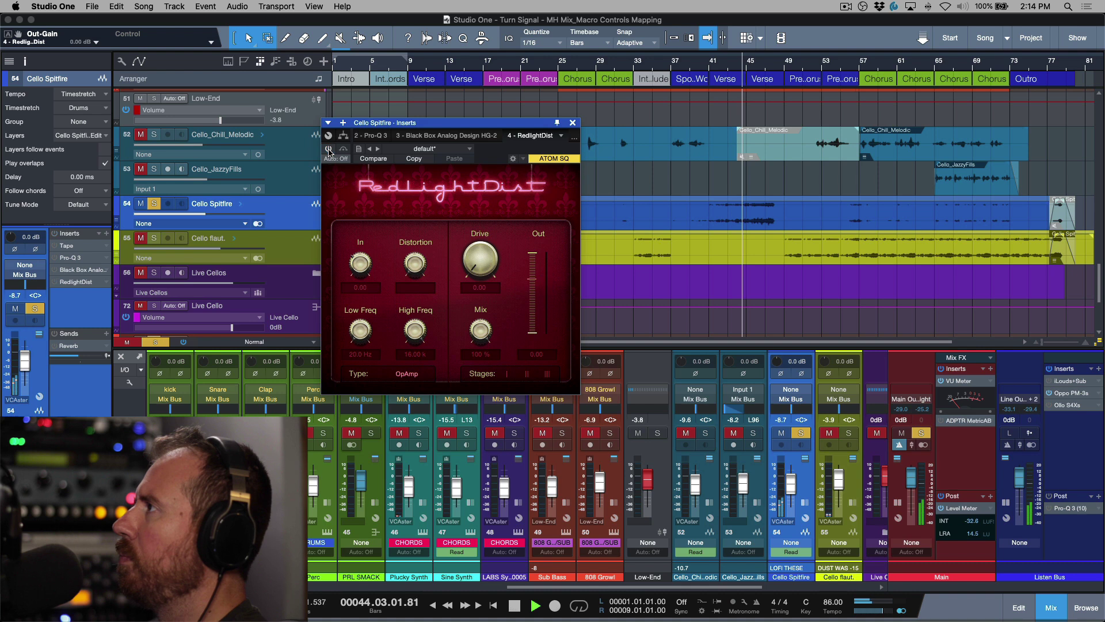
{"action": "left_click", "coordinate": [330, 150]}
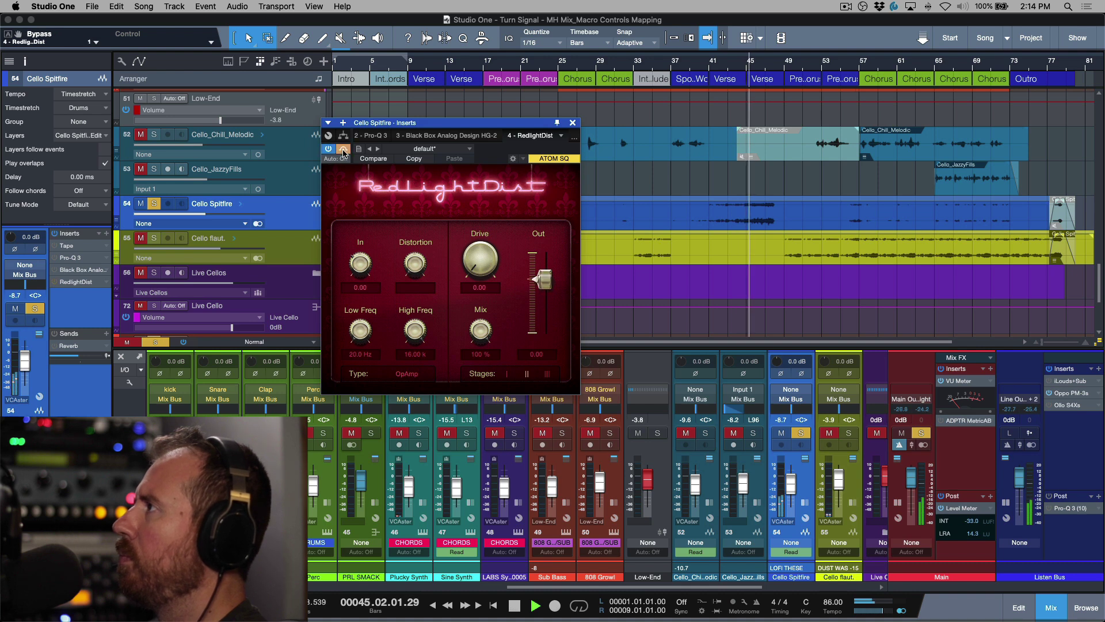
{"action": "key", "text": "space"}
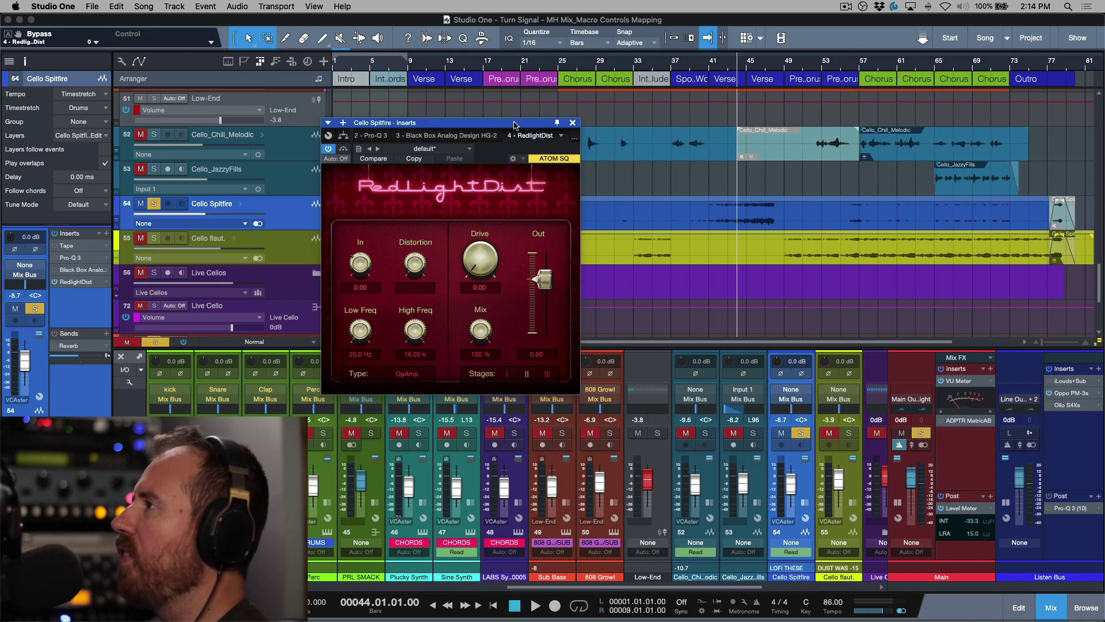
Raise the RedlightDist Drive to about 5.6 during playback and lower its output to about -6.1 dB
{"action": "key", "text": "space"}
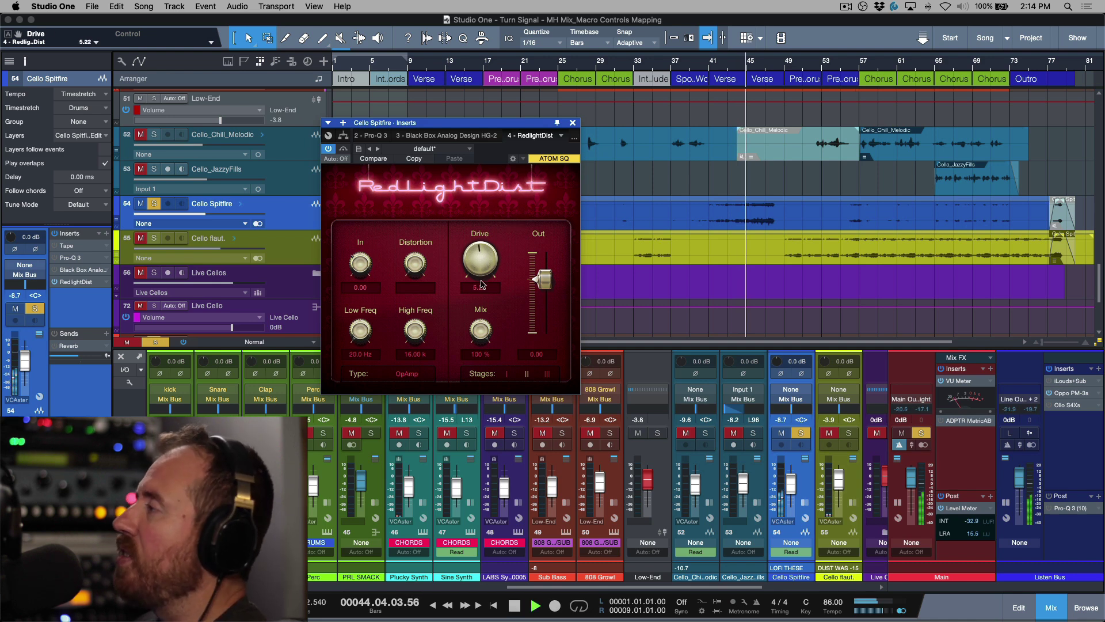
{"action": "key", "text": "space"}
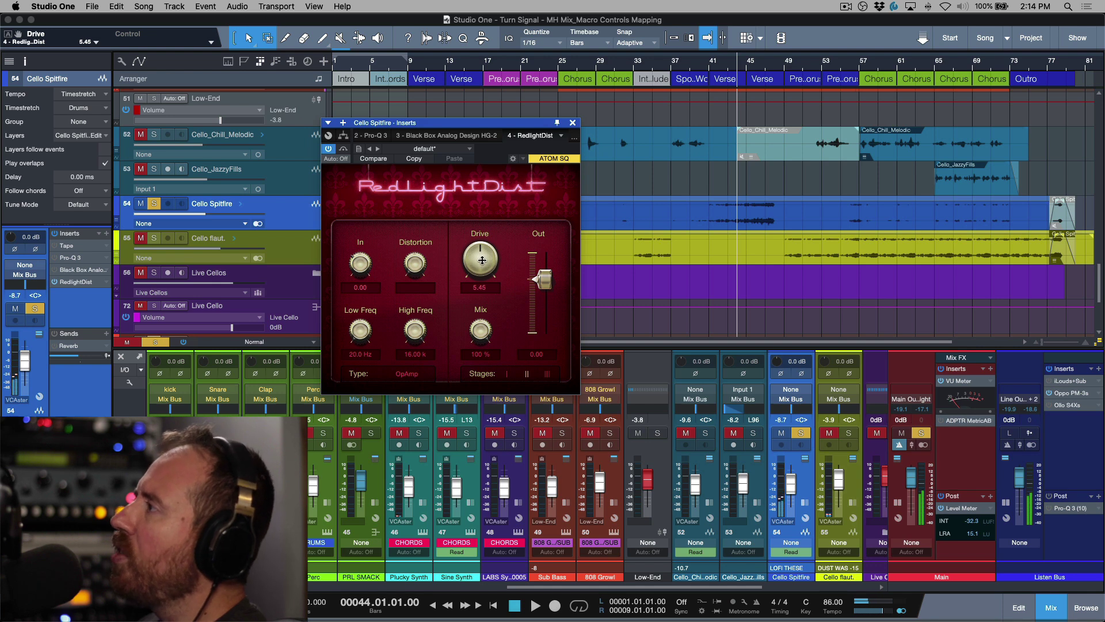
{"action": "left_click_drag", "start_coordinate": [543, 282], "coordinate": [544, 302]}
Play the driven cello and toggle the RedlightDist bypass to check the level match
{"action": "key", "text": "space"}
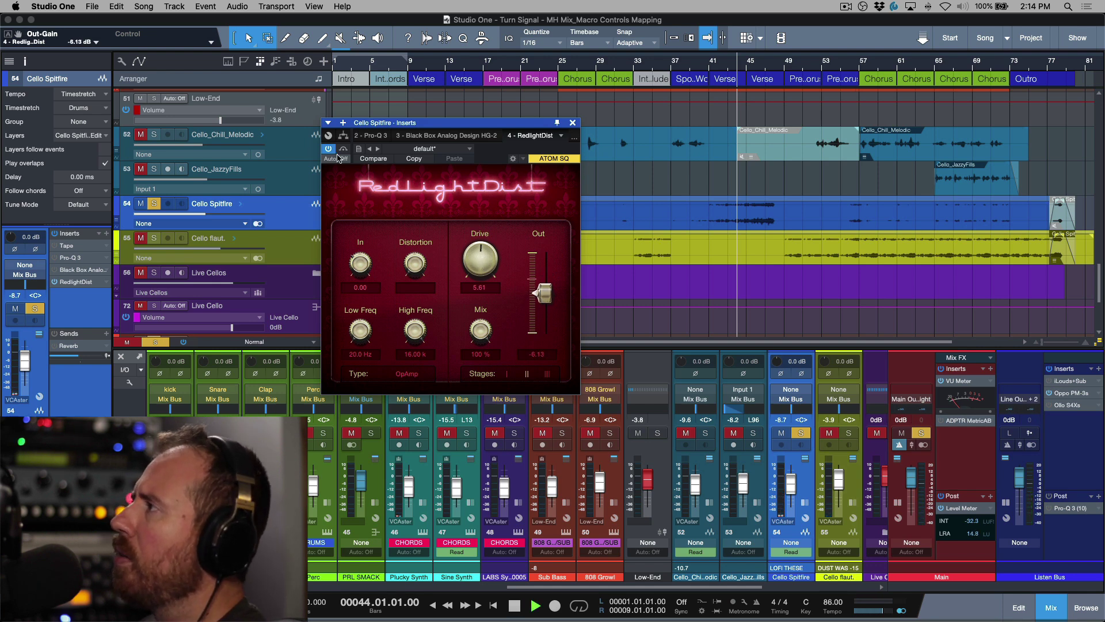
{"action": "left_click", "coordinate": [344, 150]}
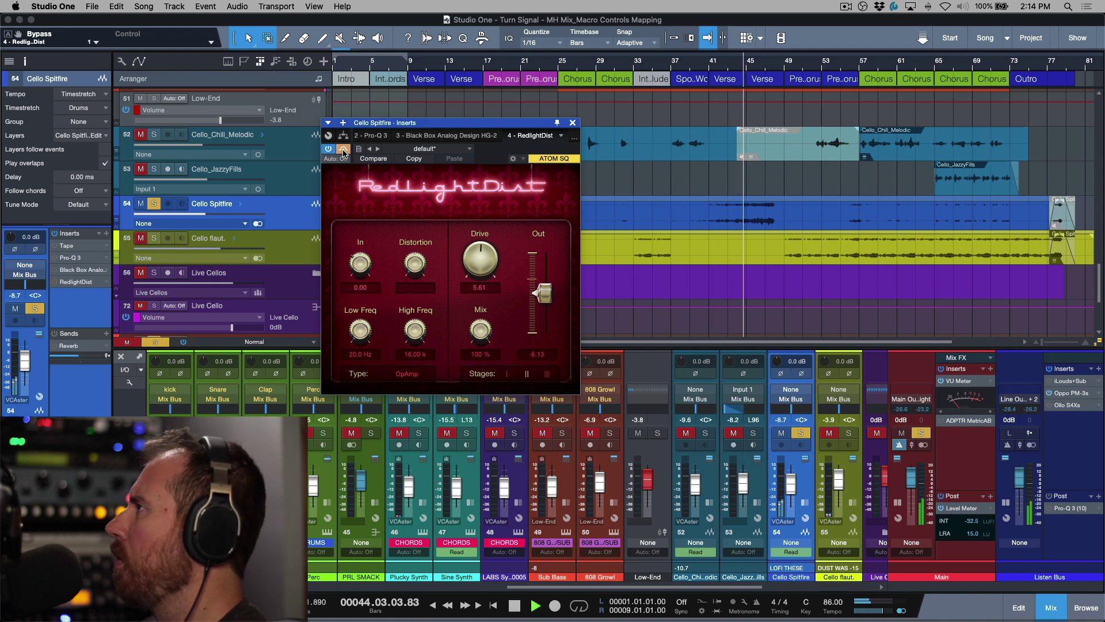
{"action": "left_click", "coordinate": [344, 150]}
{"action": "key", "text": "space"}
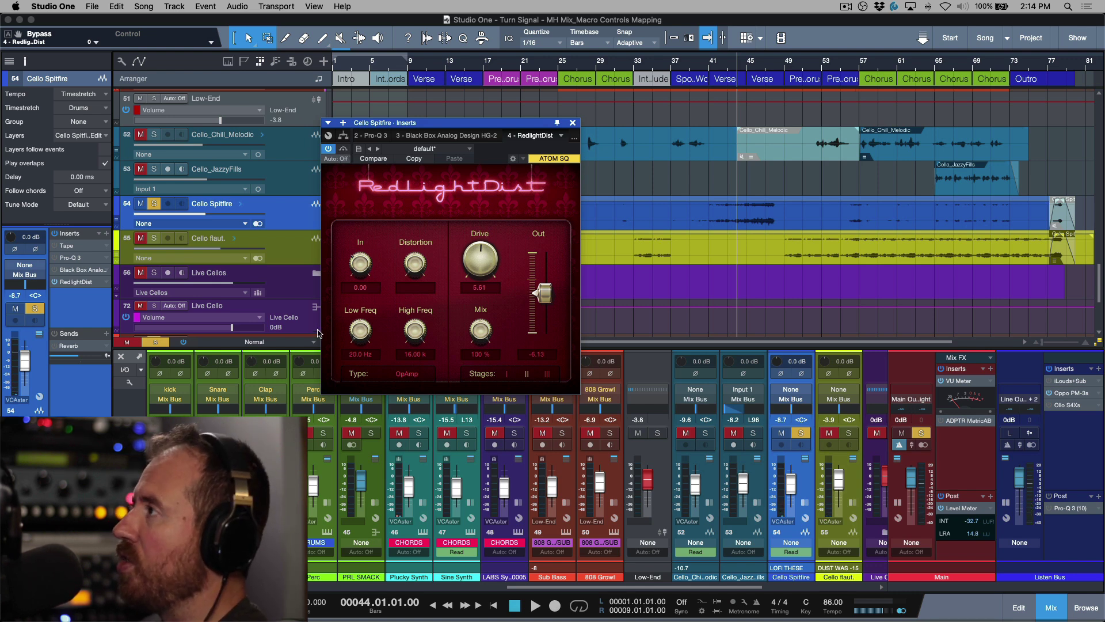
Move the RedlightDist window clear, open the Cello Spitfire channel editor and place it beside the plug-in
{"action": "left_click_drag", "start_coordinate": [533, 123], "coordinate": [460, 19]}
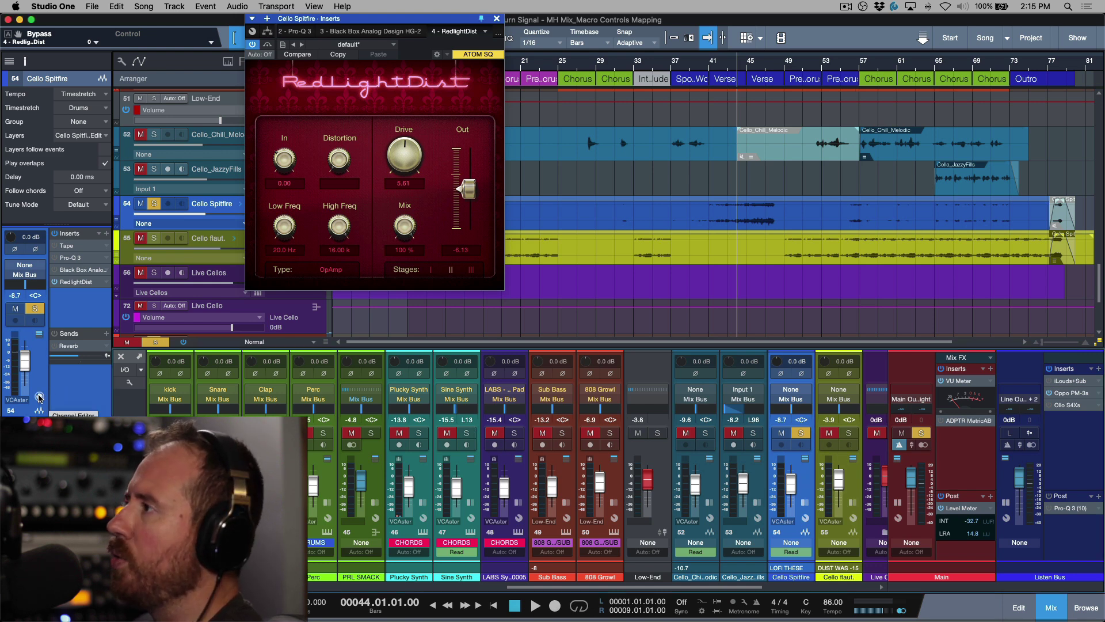
{"action": "left_click", "coordinate": [39, 396]}
{"action": "left_click_drag", "start_coordinate": [504, 121], "coordinate": [689, 20]}
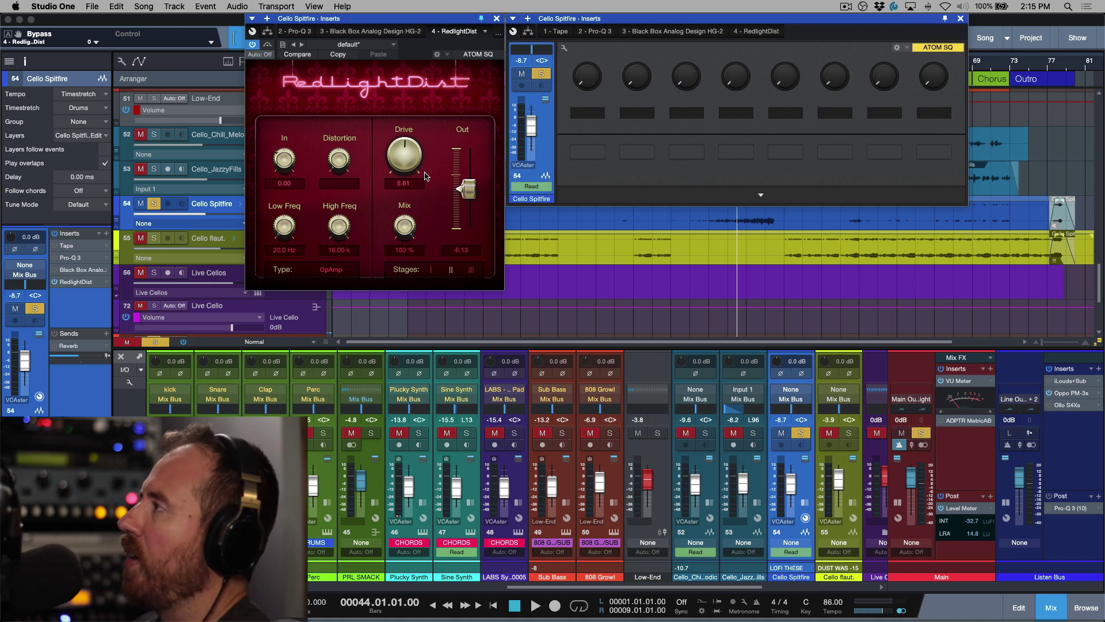
Connect the RedlightDist Drive to channel macro Knob 1 and test the knob, leaving Drive at about 5.4
{"action": "right_click", "coordinate": [405, 165]}
{"action": "mouse_move", "coordinate": [471, 198]}
{"action": "left_click", "coordinate": [585, 200]}
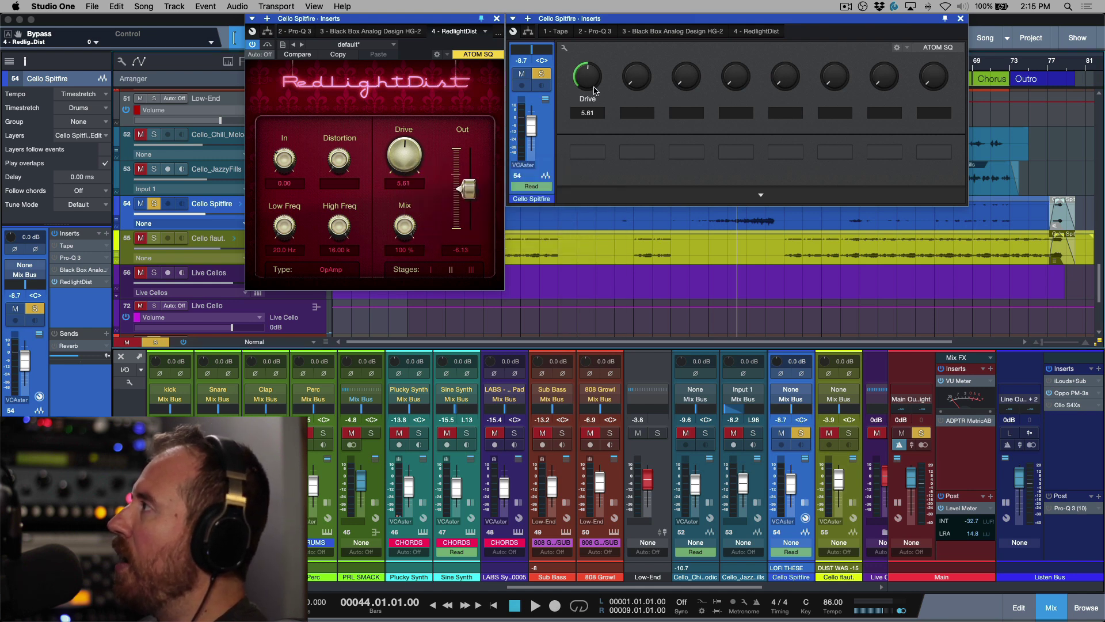
{"action": "left_click_drag", "start_coordinate": [590, 95], "coordinate": [589, 125]}
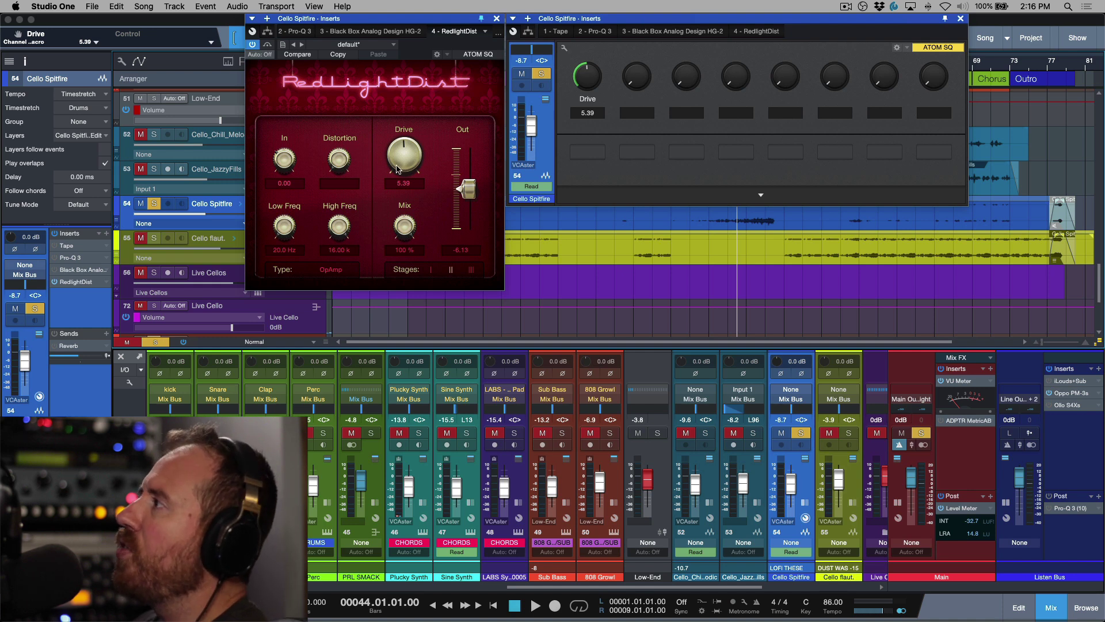
Connect the RedlightDist Out-Gain to channel macro Knob 1 alongside Drive
{"action": "right_click", "coordinate": [464, 191]}
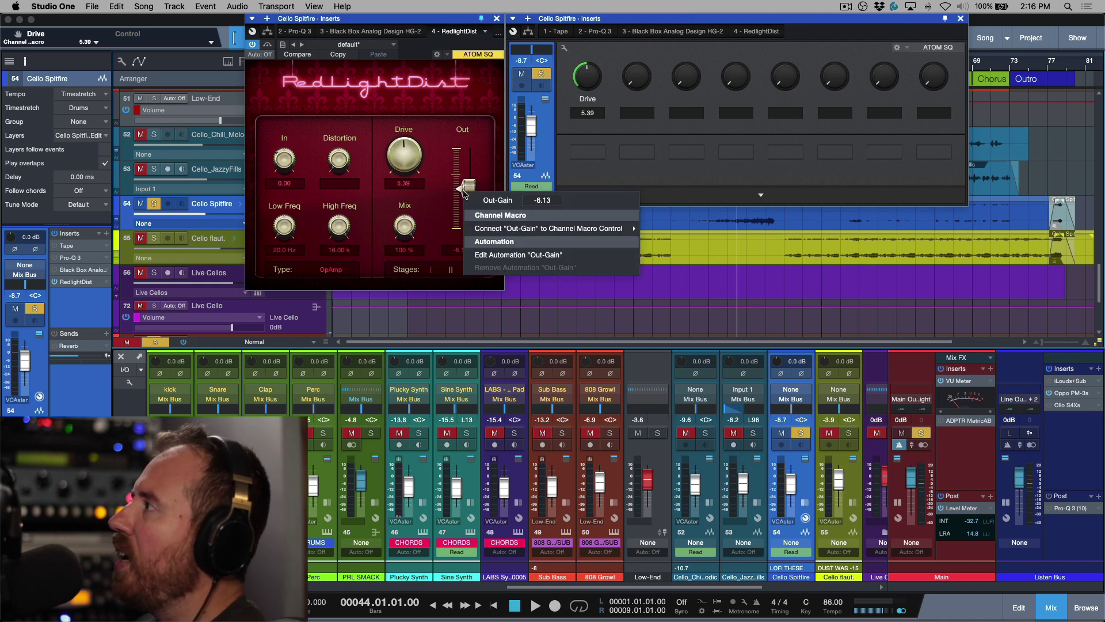
{"action": "mouse_move", "coordinate": [527, 233]}
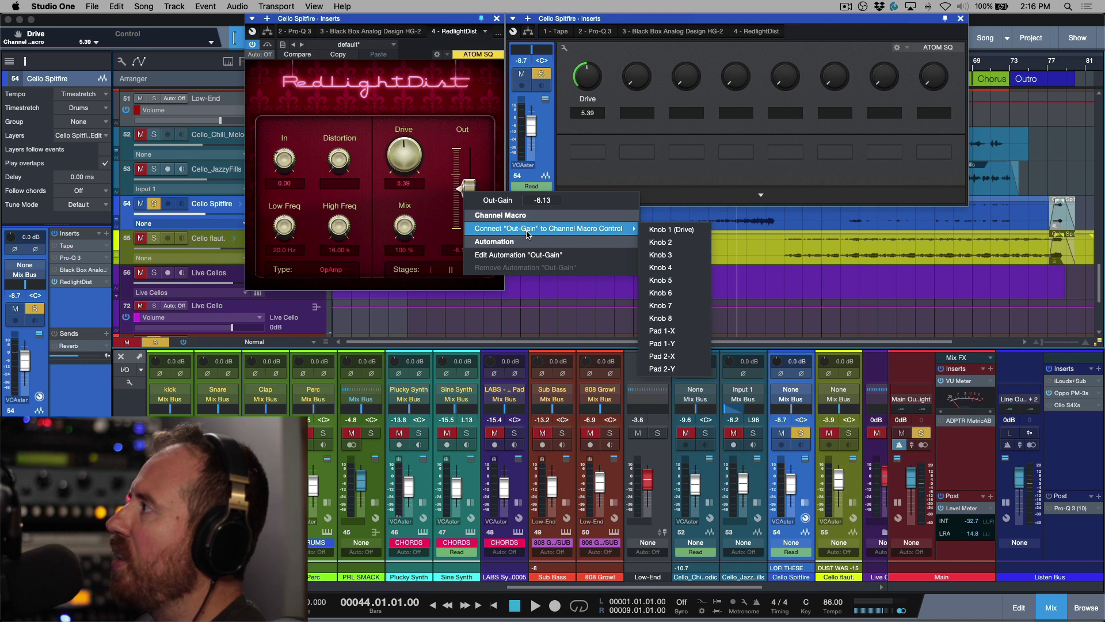
{"action": "left_click", "coordinate": [672, 230]}
Test the combined macro knob, and move Drive to about 5.3 and Out to about -6.1 dB directly in the plug-in
{"action": "left_click_drag", "start_coordinate": [586, 93], "coordinate": [615, 99]}
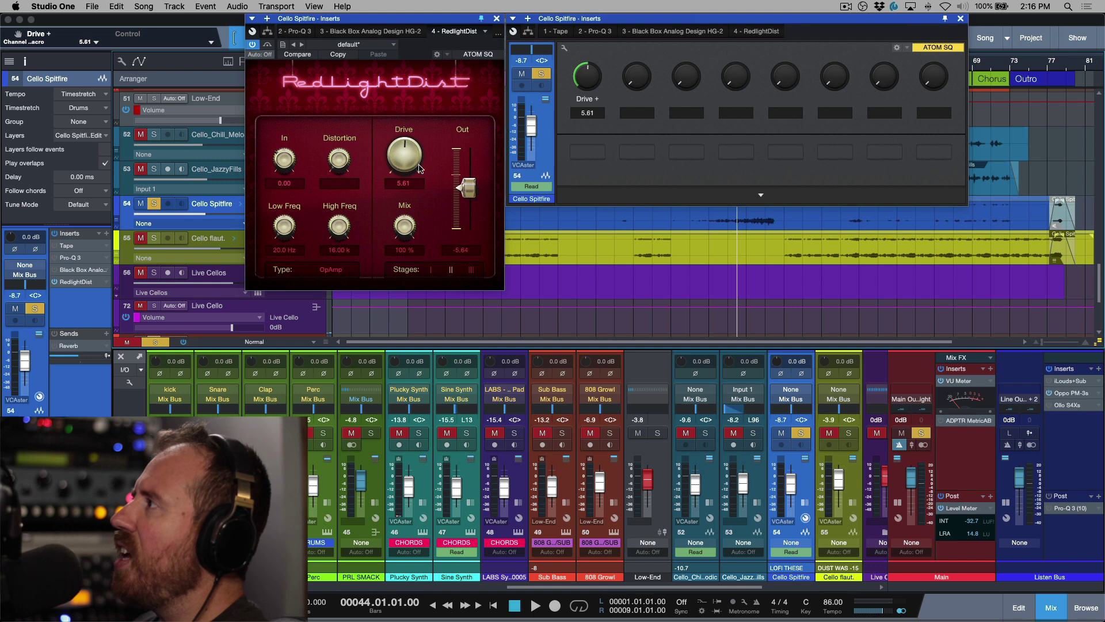
{"action": "left_click_drag", "start_coordinate": [410, 163], "coordinate": [409, 161]}
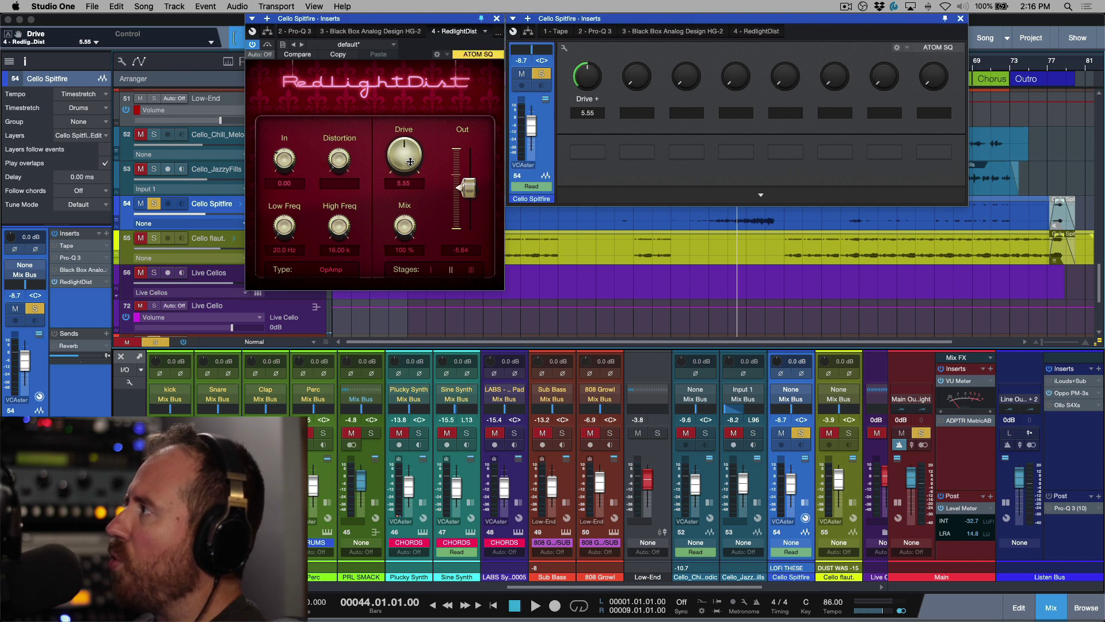
{"action": "left_click_drag", "start_coordinate": [473, 195], "coordinate": [473, 196]}
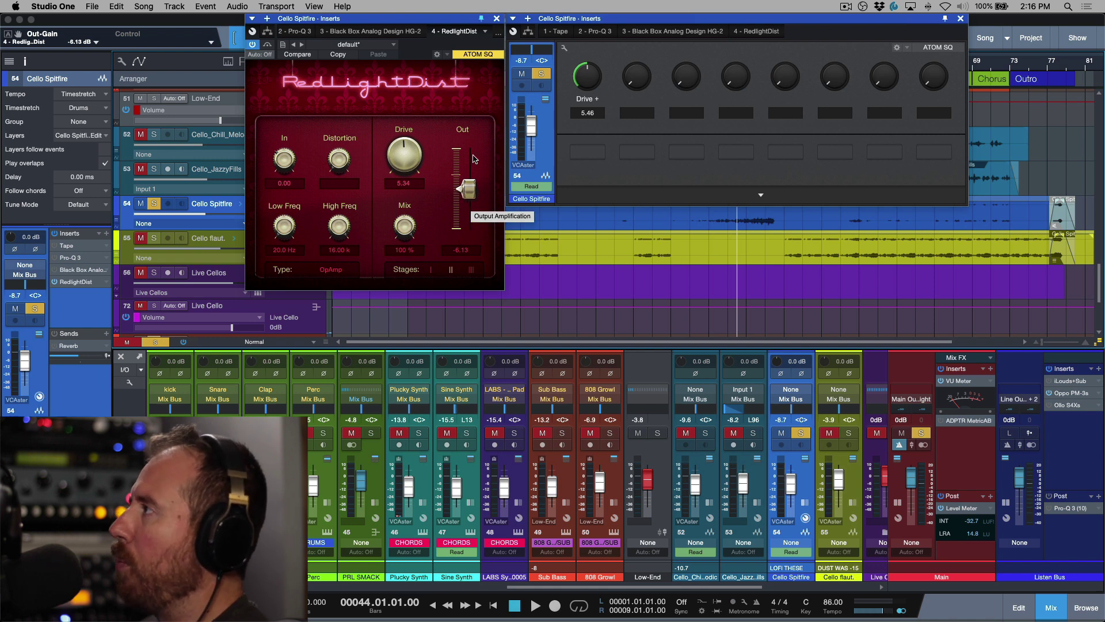
Pin the channel editor and open its macro mapping, checking Knob 2 and Button 1 before reselecting Knob 1
{"action": "left_click", "coordinate": [945, 21]}
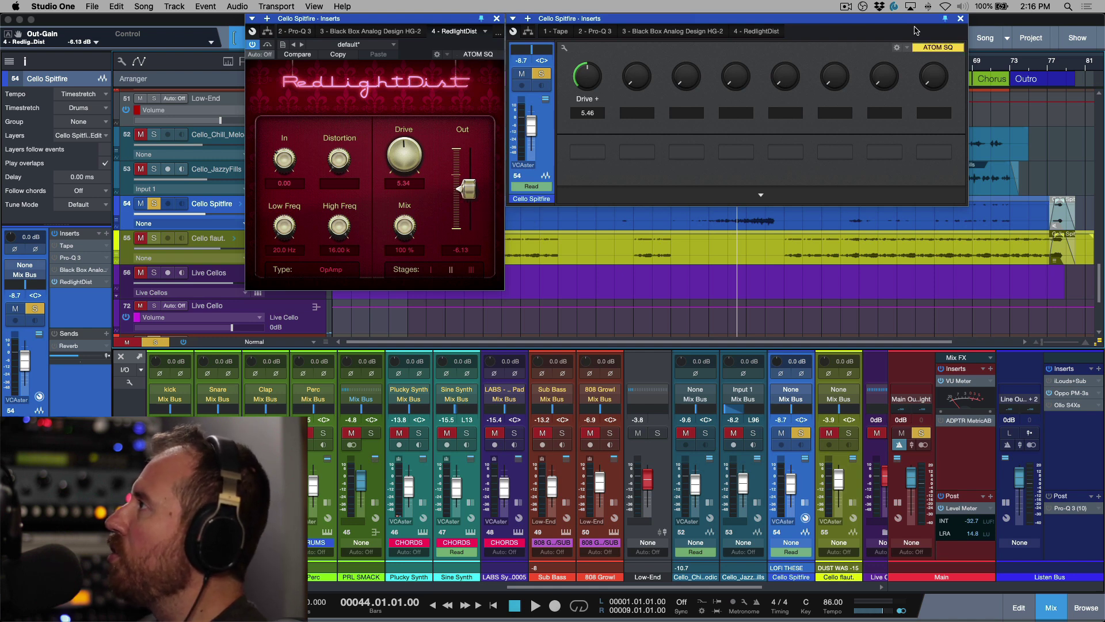
{"action": "left_click", "coordinate": [563, 50]}
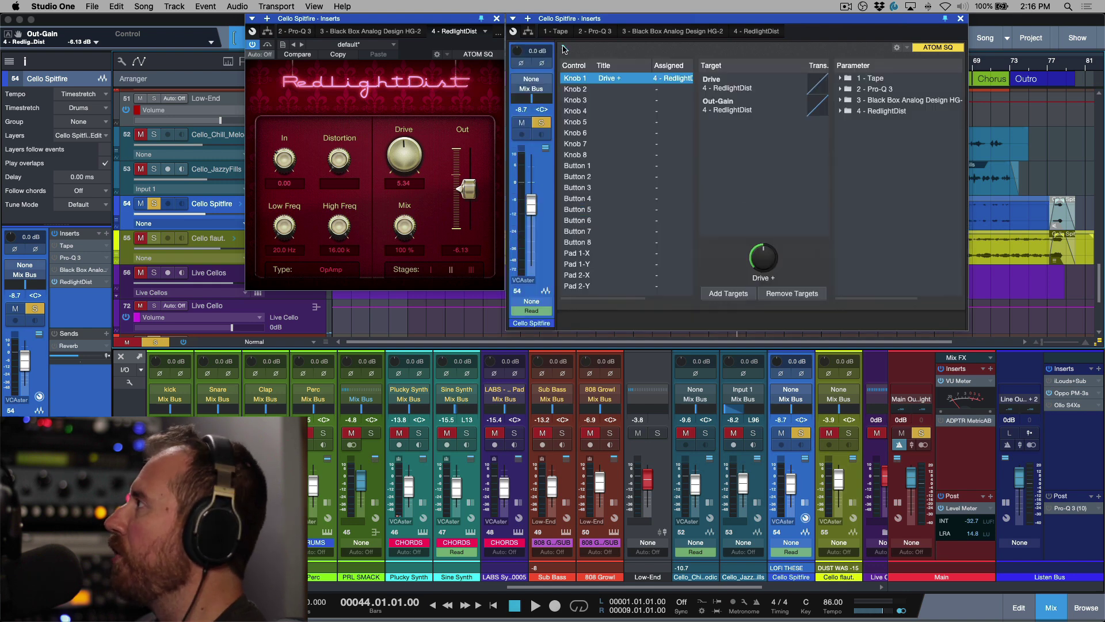
{"action": "left_click", "coordinate": [577, 92]}
{"action": "left_click", "coordinate": [583, 79]}
{"action": "left_click", "coordinate": [583, 90]}
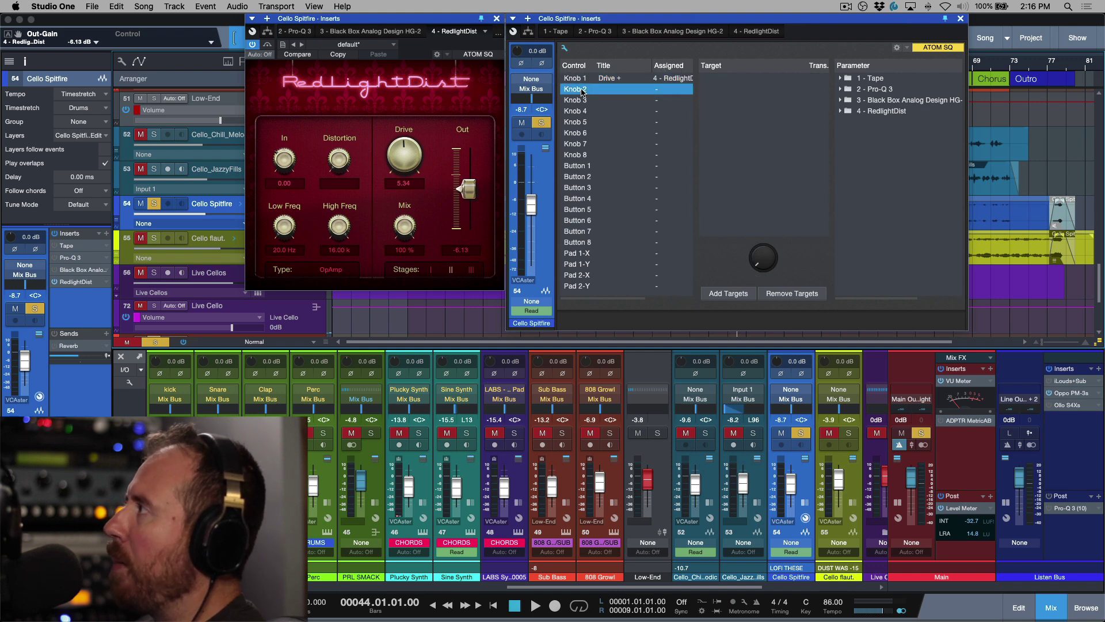
{"action": "left_click", "coordinate": [585, 166]}
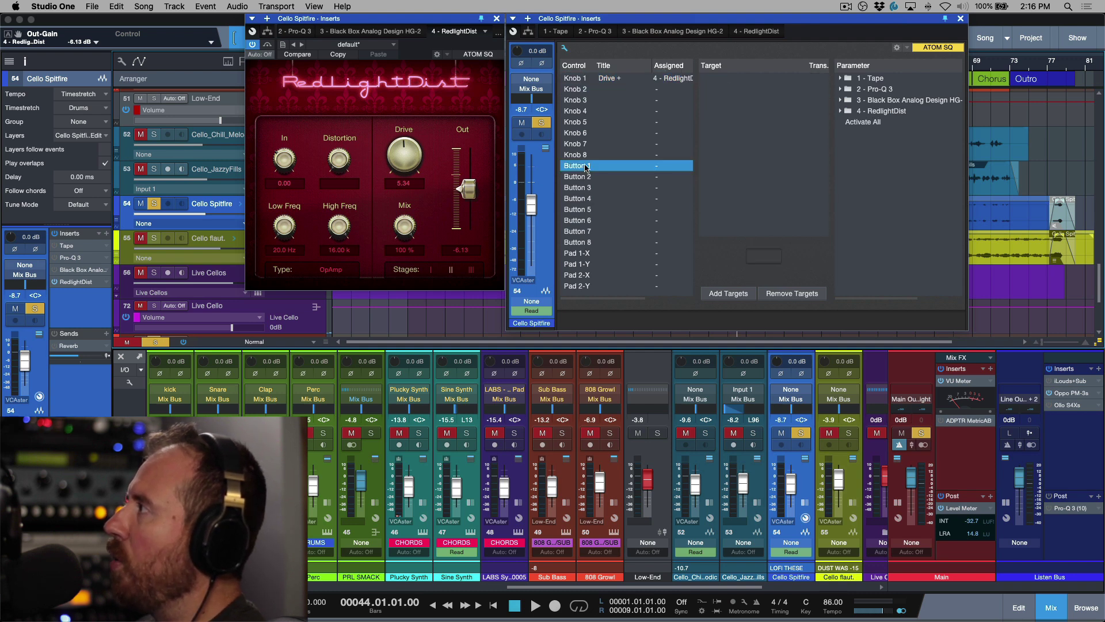
{"action": "left_click", "coordinate": [579, 82]}
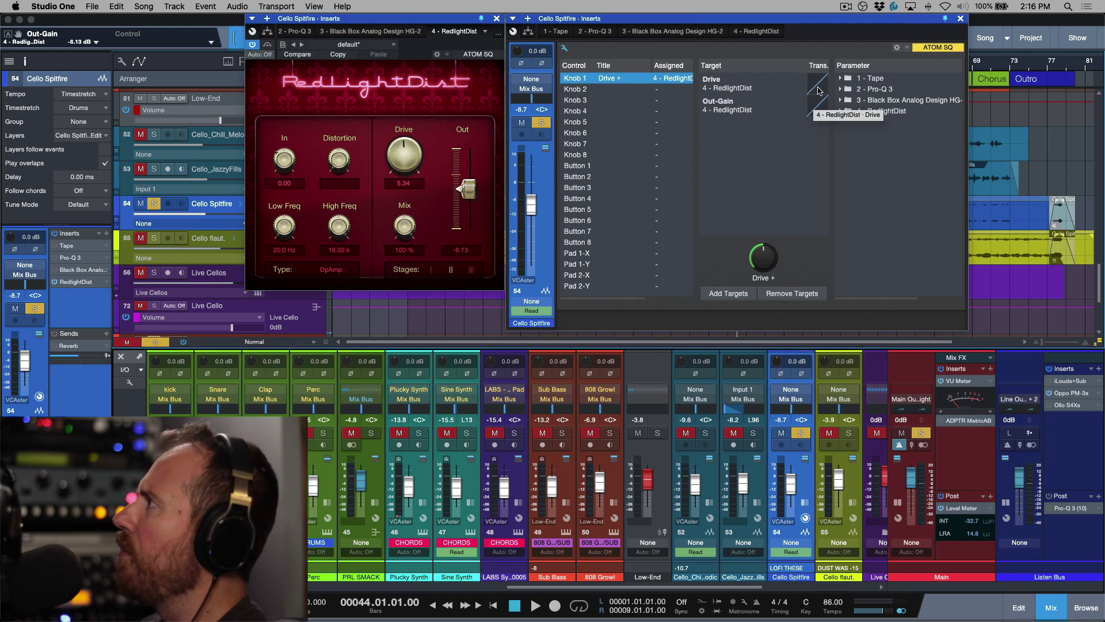
Open the transition curve for Knob 1's Drive target and lower its maximum to about 10.1
{"action": "left_click", "coordinate": [820, 86]}
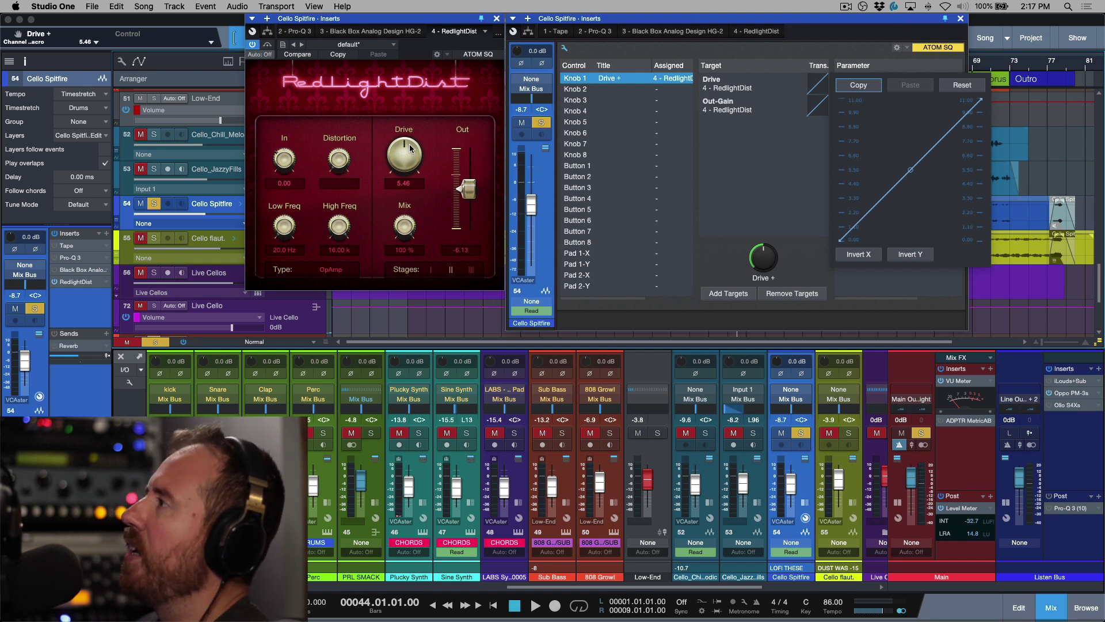
{"action": "mouse_move", "coordinate": [982, 104]}
{"action": "left_mouse_down"}
{"action": "mouse_move", "coordinate": [988, 143]}
{"action": "mouse_move", "coordinate": [983, 99]}
{"action": "left_mouse_up"}
{"action": "scroll", "coordinate": [768, 259], "scroll_direction": "up", "scroll_amount": 10}
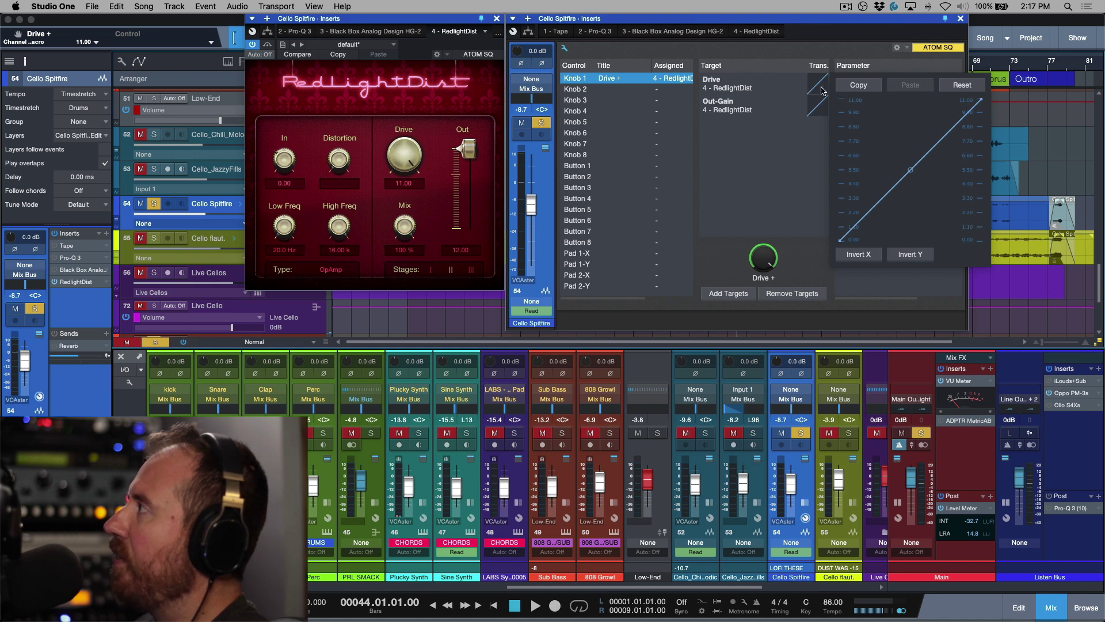
{"action": "left_click_drag", "start_coordinate": [983, 102], "coordinate": [995, 77]}
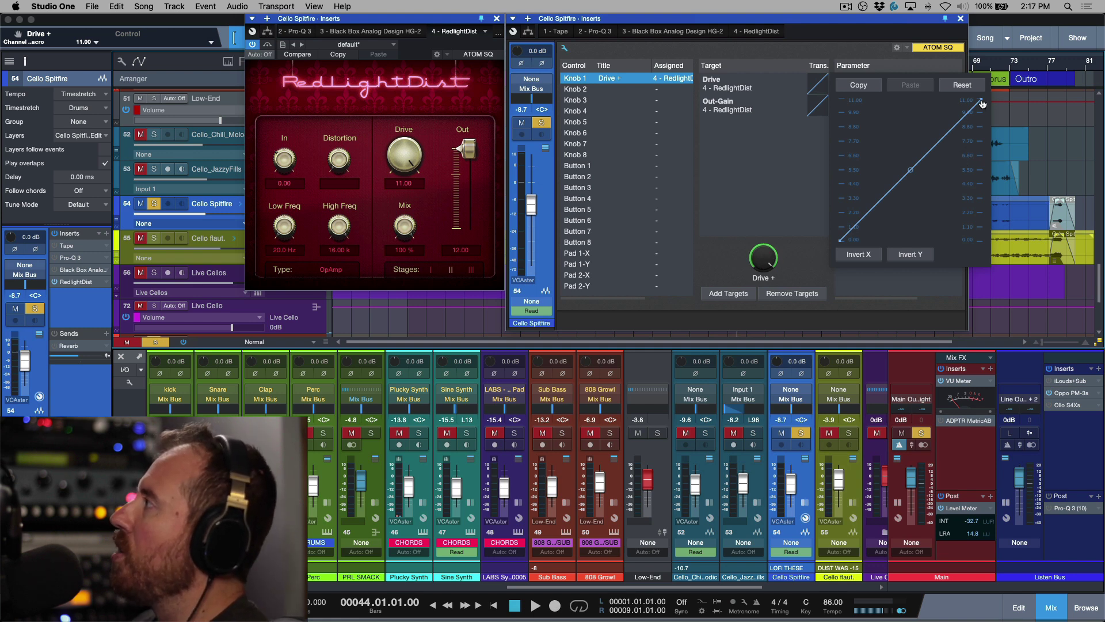
{"action": "left_click_drag", "start_coordinate": [982, 104], "coordinate": [984, 115]}
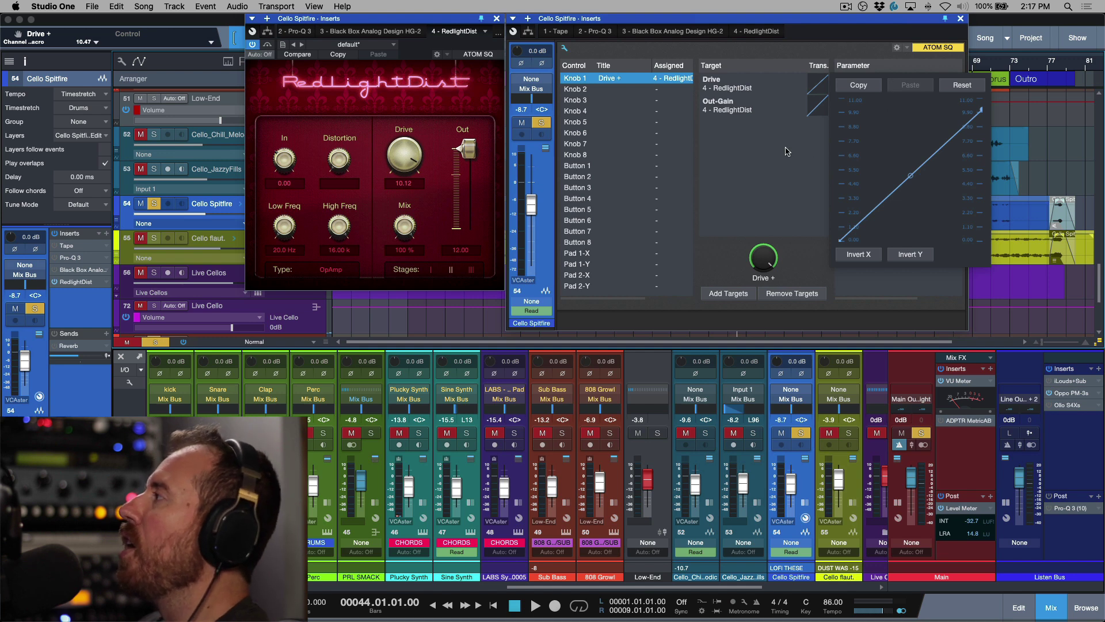
Sweep macro Knob 1 down and back up to a Drive of about 4.15, and reopen the Drive target's transition curve
{"action": "scroll", "coordinate": [765, 257], "scroll_direction": "down", "scroll_amount": 10}
{"action": "scroll", "coordinate": [765, 258], "scroll_direction": "down", "scroll_amount": 2}
{"action": "scroll", "coordinate": [764, 254], "scroll_direction": "up", "scroll_amount": 5}
{"action": "left_click", "coordinate": [823, 88]}
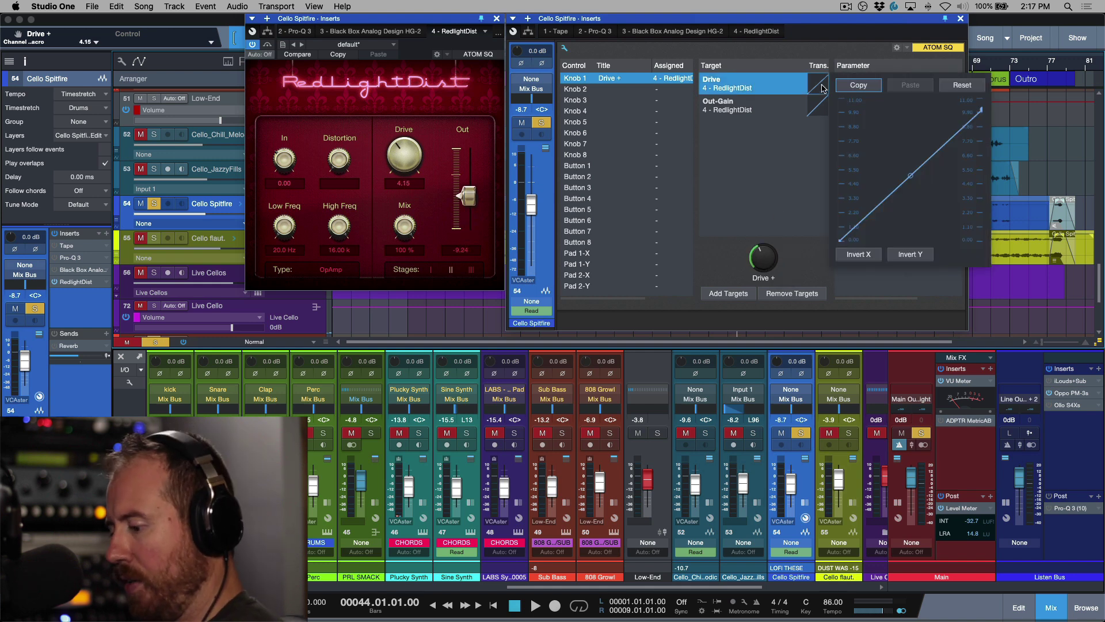
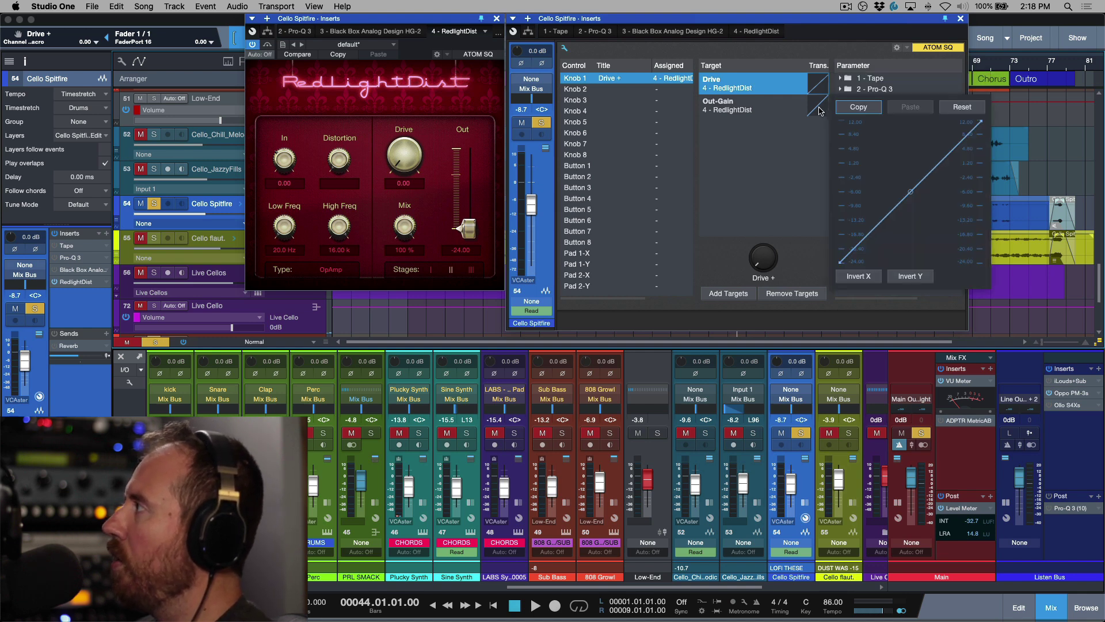
Open the transition curve for Knob 1's Out-Gain target and invert it along the X axis
{"action": "left_click", "coordinate": [763, 109]}
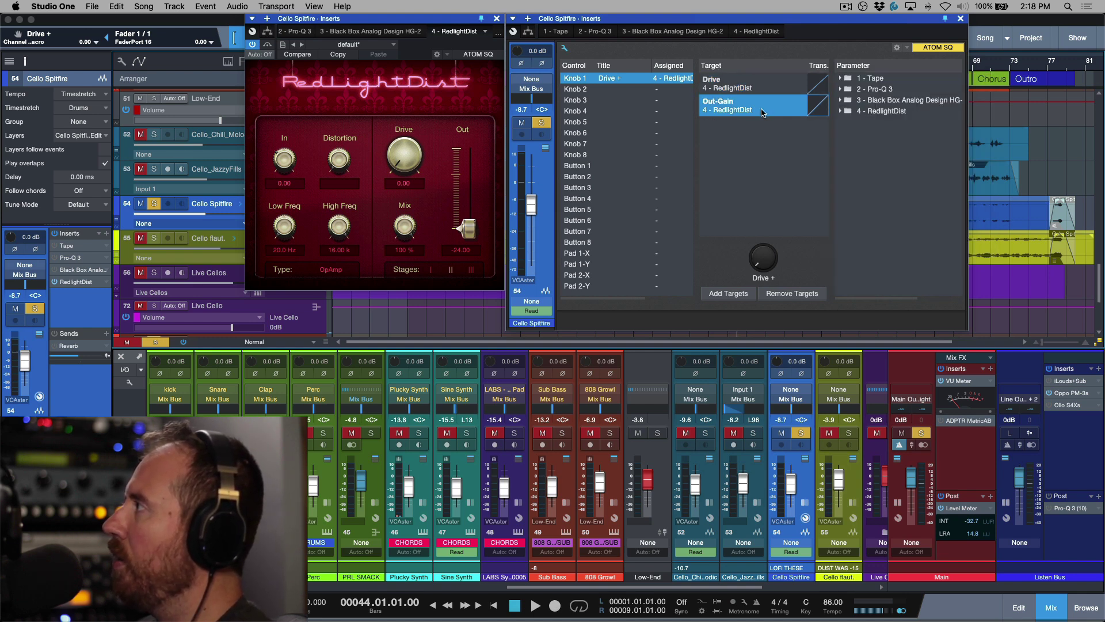
{"action": "left_click", "coordinate": [816, 111]}
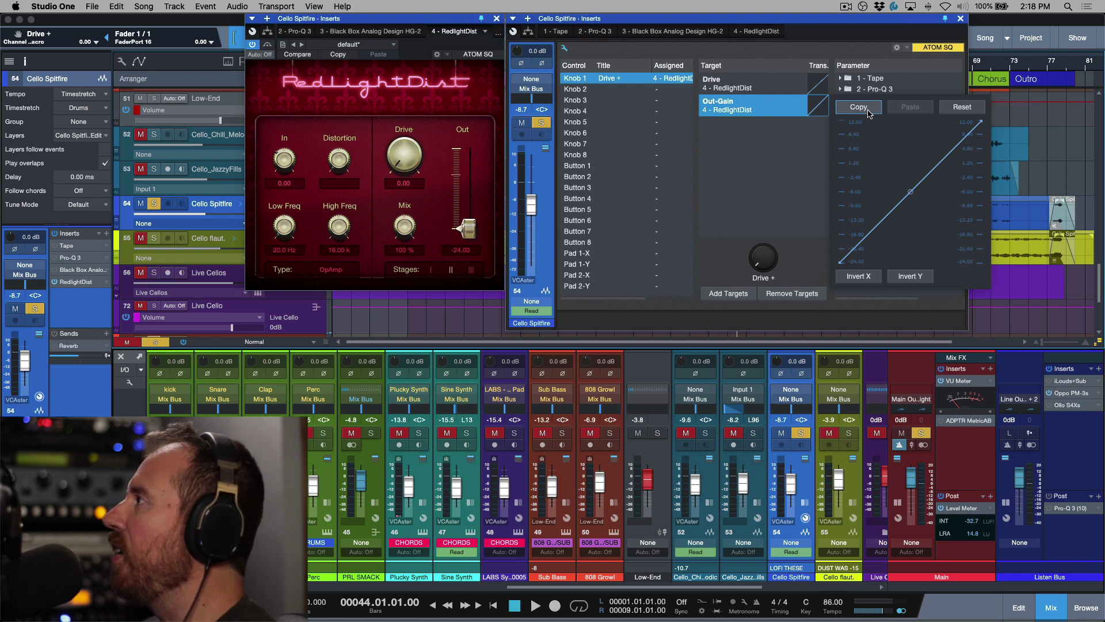
{"action": "left_click", "coordinate": [869, 282]}
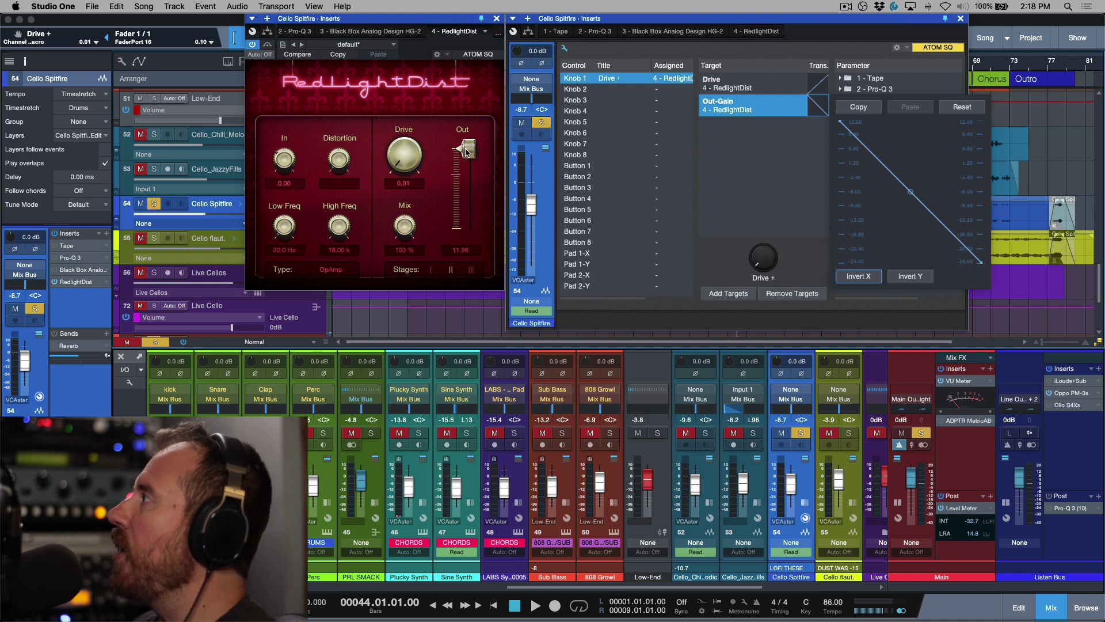
Lower the Out-Gain curve's start to about 0 dB and raise its end to about -14 dB, and close the curve
{"action": "left_click_drag", "start_coordinate": [840, 125], "coordinate": [838, 175]}
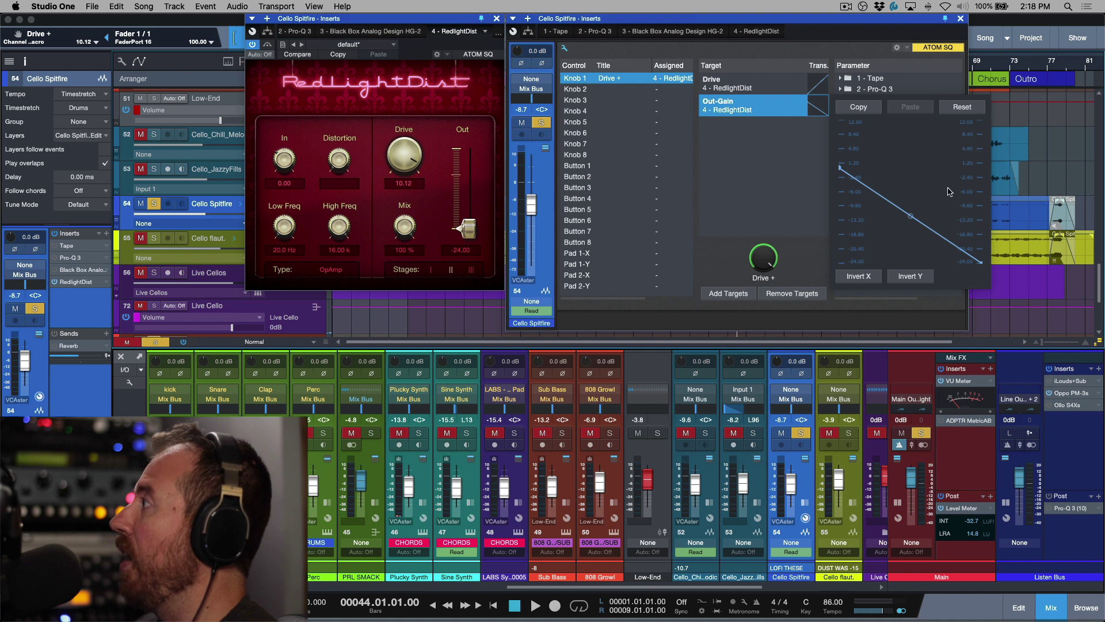
{"action": "left_click_drag", "start_coordinate": [983, 266], "coordinate": [987, 225]}
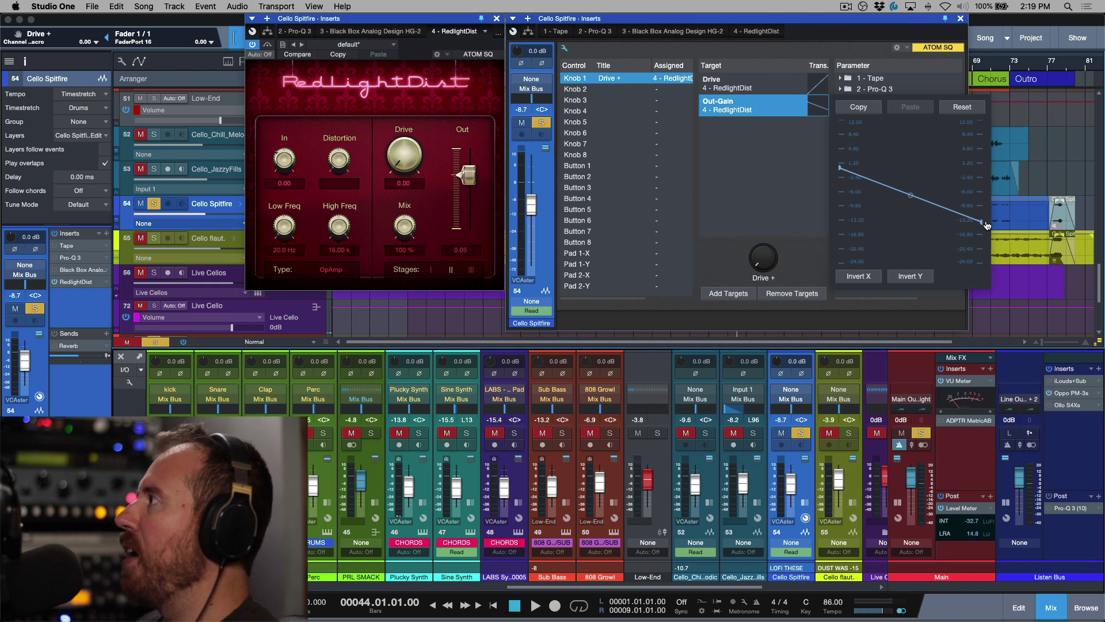
{"action": "left_click", "coordinate": [846, 33]}
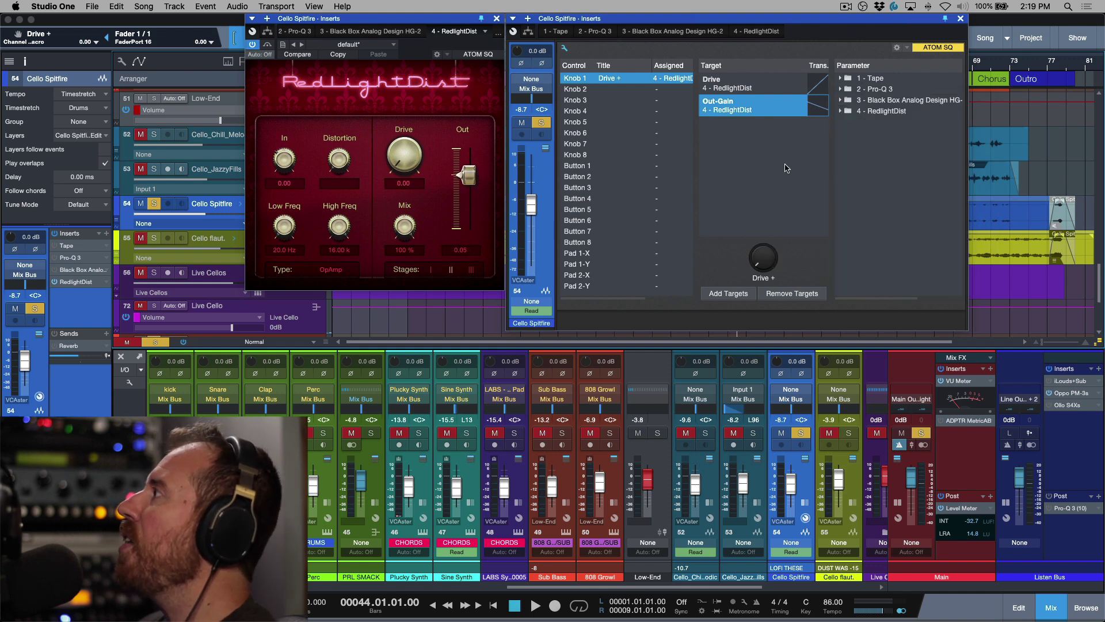
Leave the mapping view and play the soloed Cello Spitfire track while sweeping macro Knob 1 to its maximum, and stop playback
{"action": "left_click", "coordinate": [564, 49]}
{"action": "key", "text": "space"}
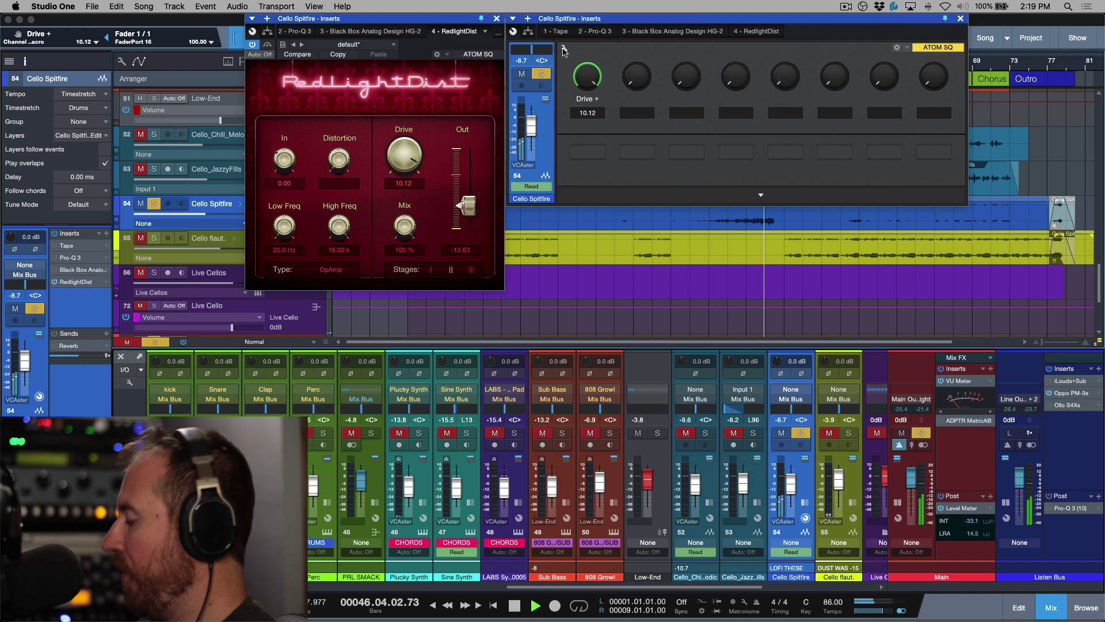
{"action": "key", "text": "space"}
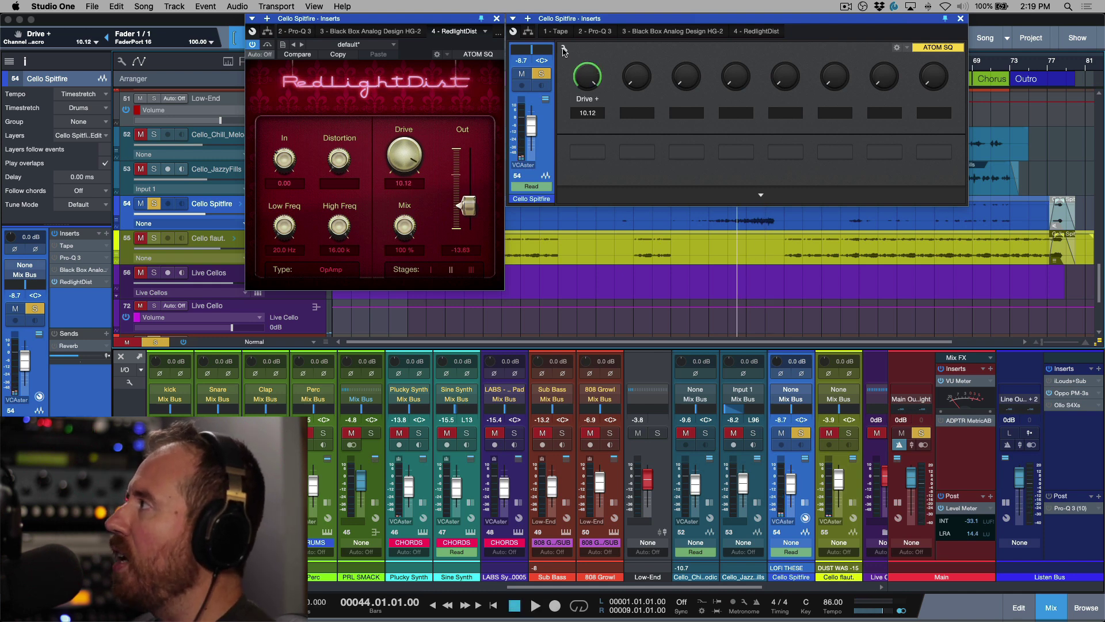
Raise the end of the Out-Gain transition curve to about -12.8 dB and return to the macro controls
{"action": "left_click", "coordinate": [563, 50]}
{"action": "left_click", "coordinate": [823, 109]}
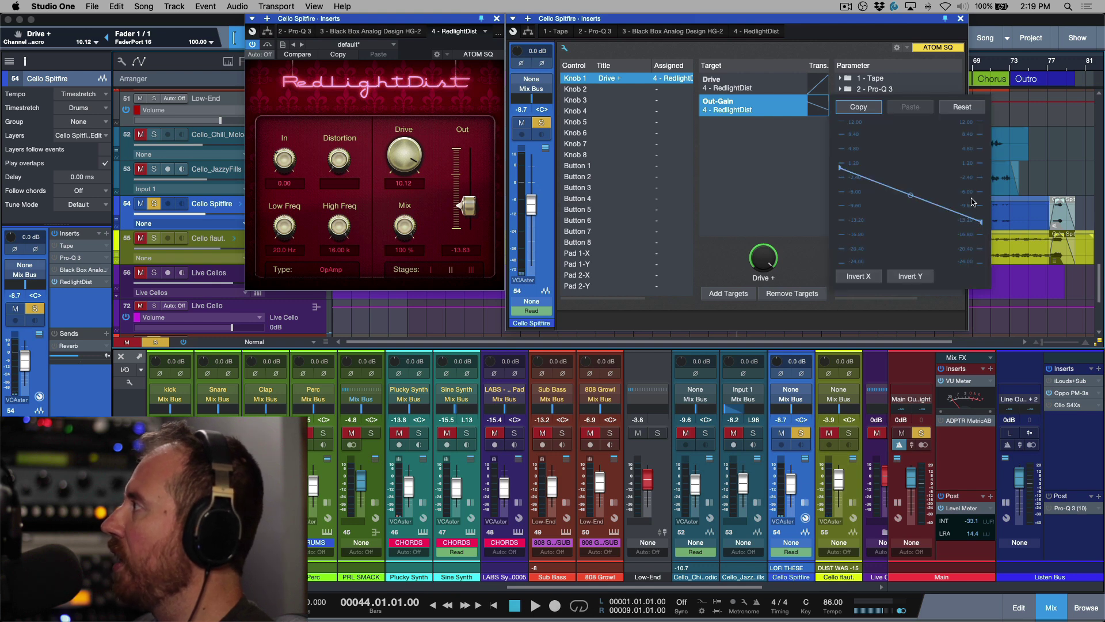
{"action": "left_click_drag", "start_coordinate": [982, 226], "coordinate": [983, 223]}
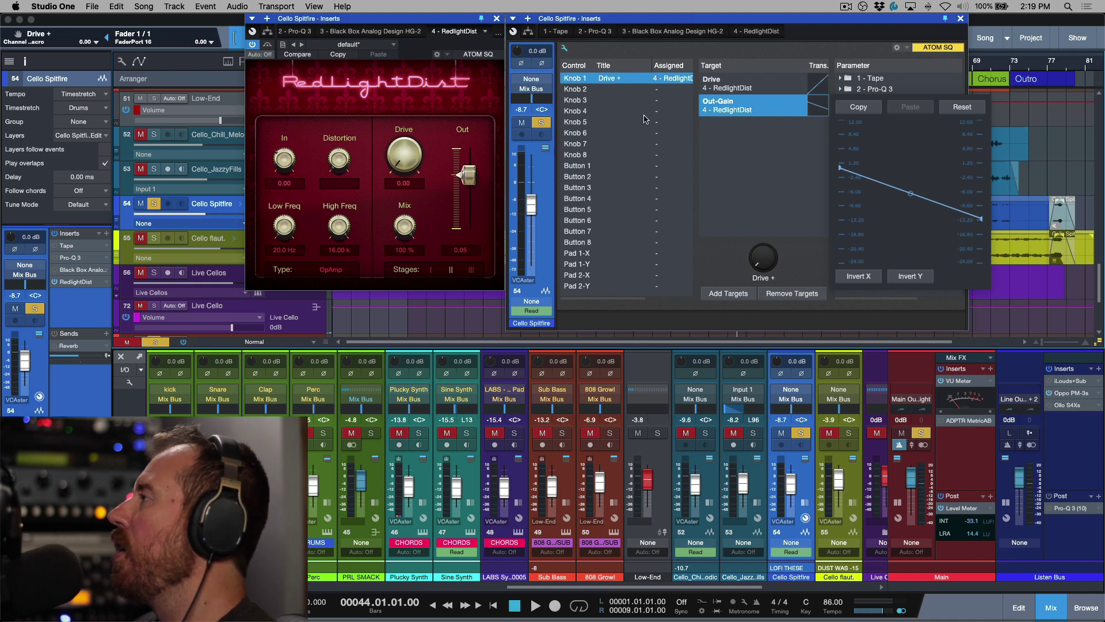
{"action": "left_click", "coordinate": [565, 51]}
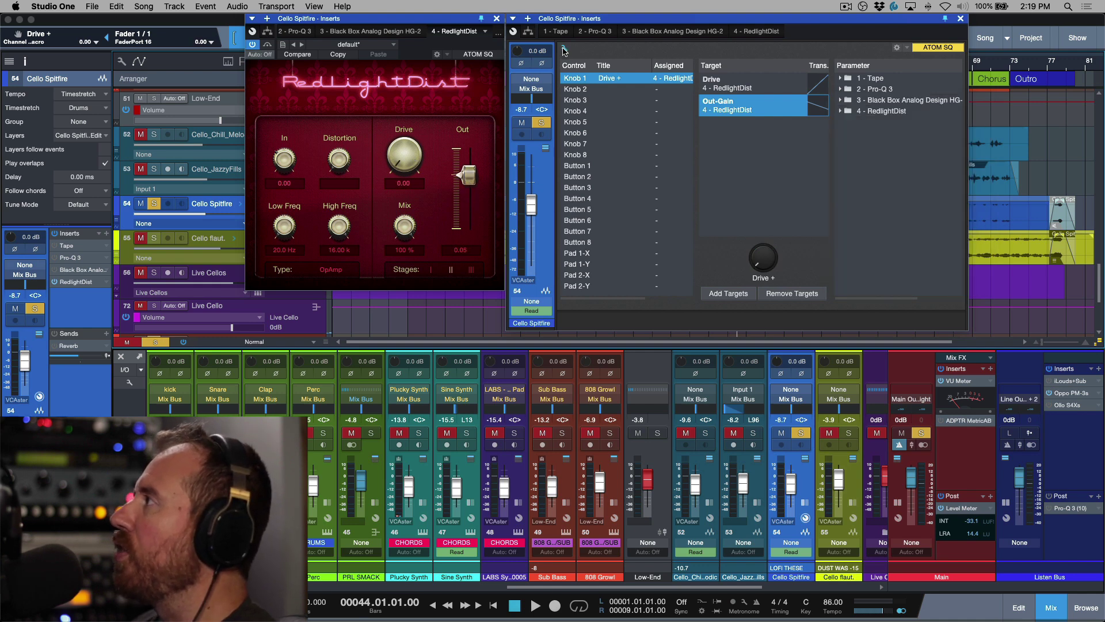
{"action": "left_click", "coordinate": [564, 50]}
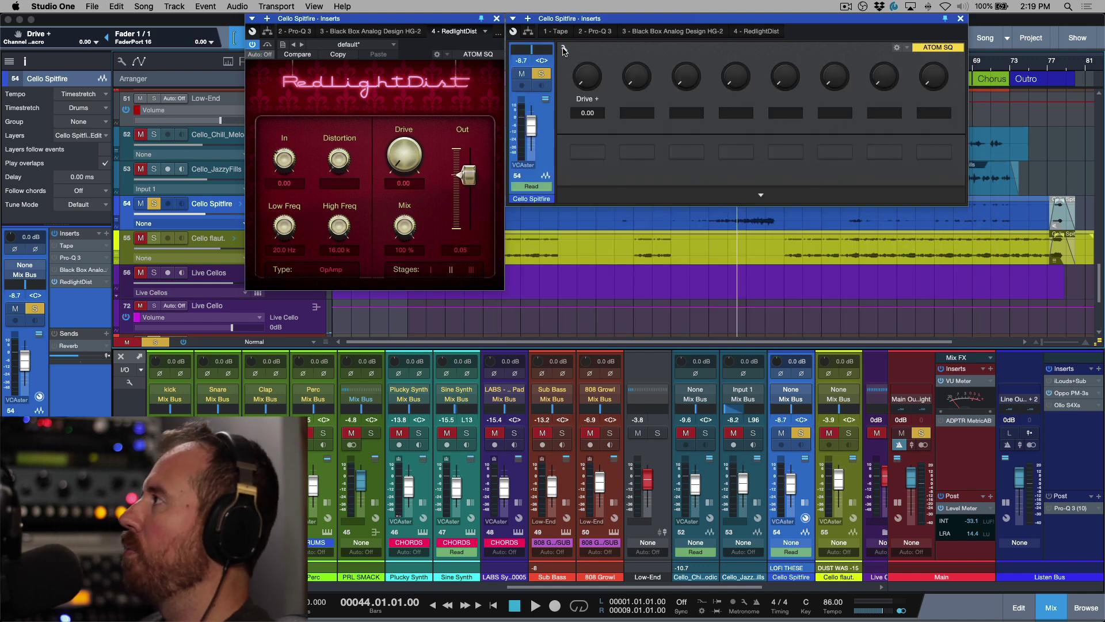
Clear the solo and play the full mix, comparing RedlightDist bypassed and active with macro Knob 1 at maximum
{"action": "key", "text": "shift+s"}
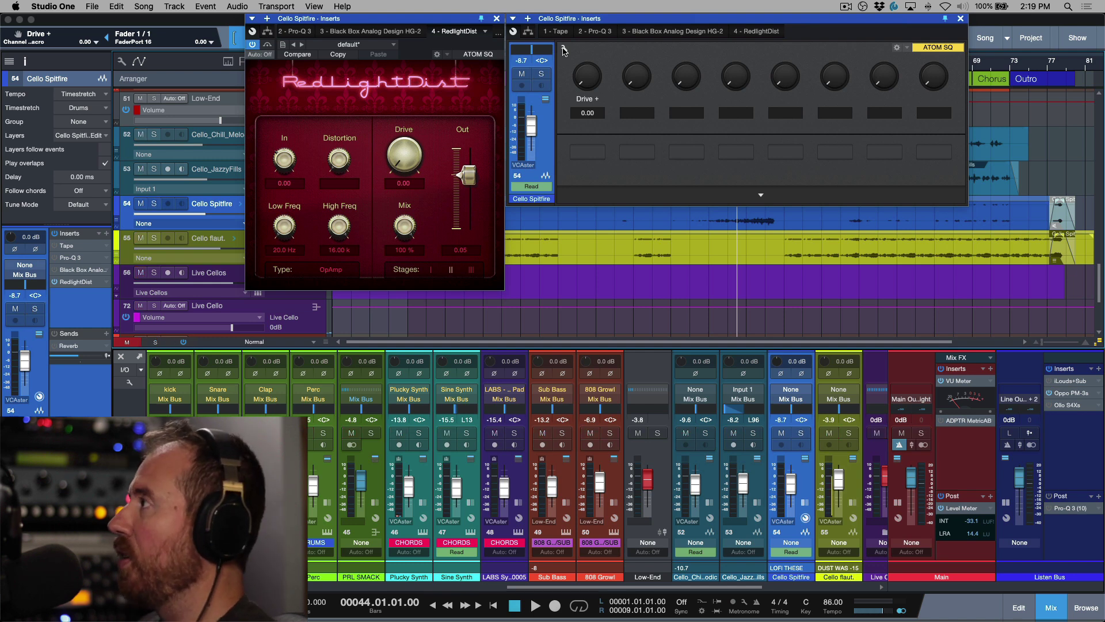
{"action": "key", "text": "space"}
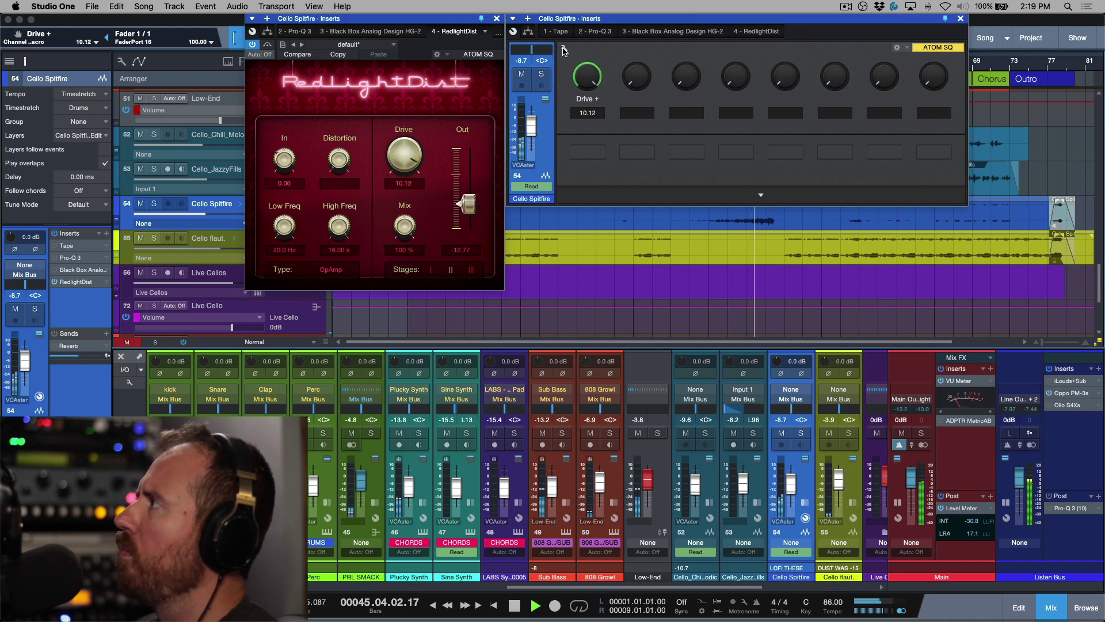
{"action": "left_click", "coordinate": [267, 45]}
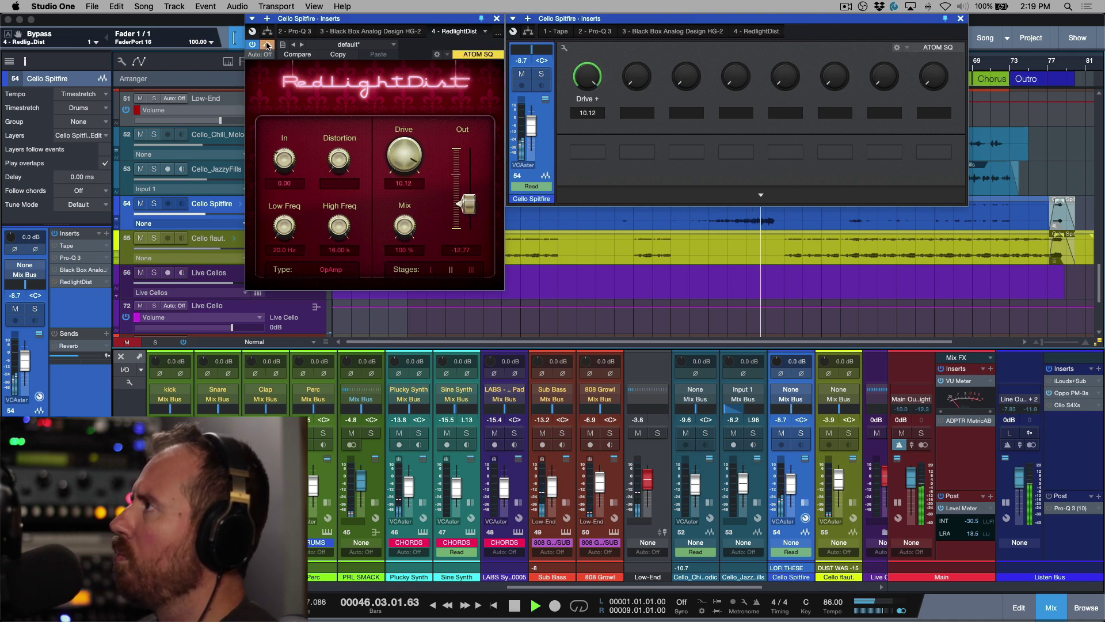
{"action": "left_click", "coordinate": [268, 45]}
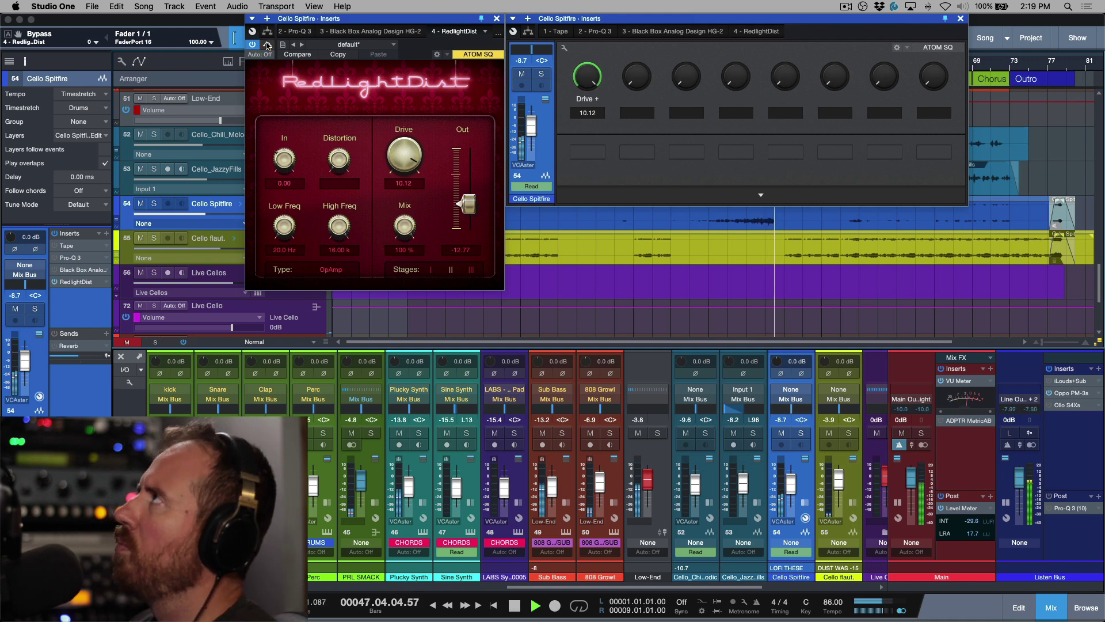
{"action": "key", "text": "space"}
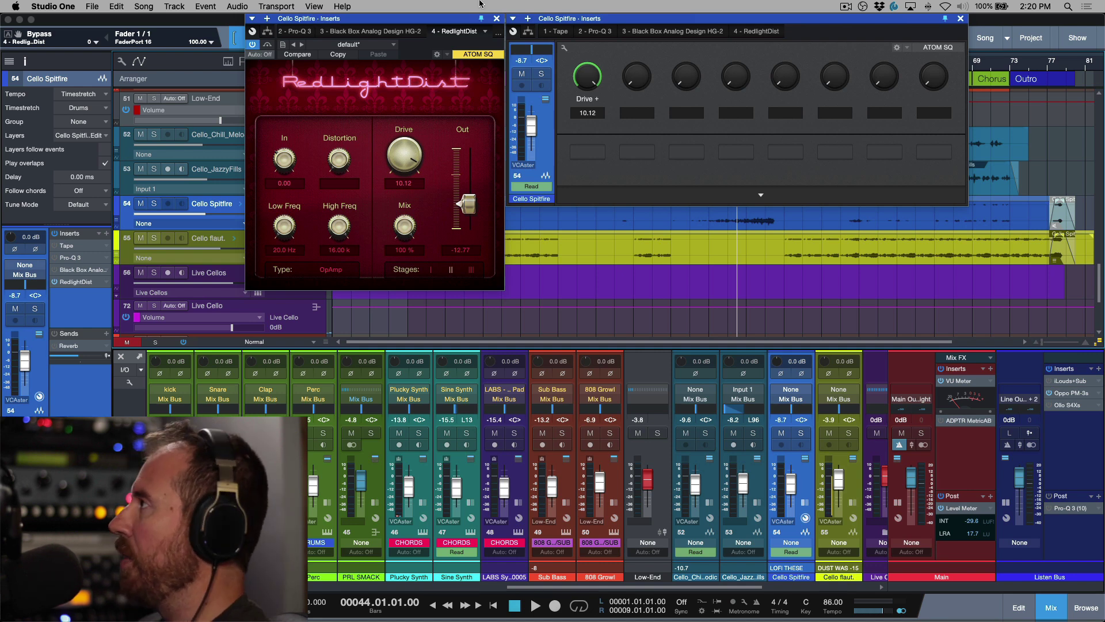
Close both Cello Spitfire insert windows, and briefly reopen the channel editor to review the Drive macro knob
{"action": "left_click", "coordinate": [960, 19]}
{"action": "left_click", "coordinate": [497, 19]}
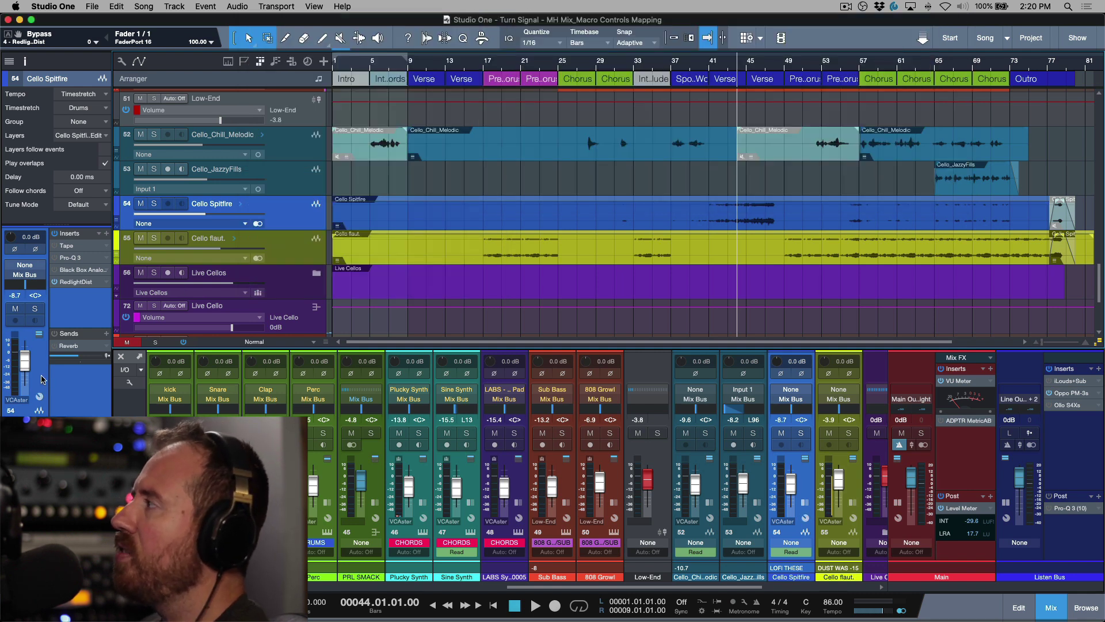
{"action": "left_click", "coordinate": [39, 396]}
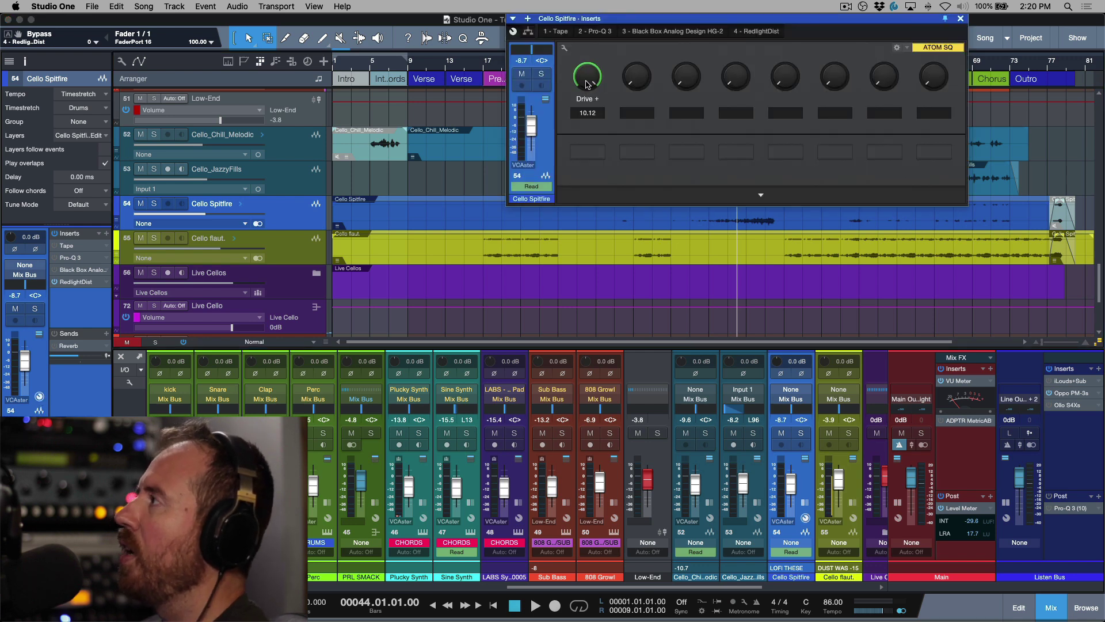
{"action": "left_click", "coordinate": [960, 19]}
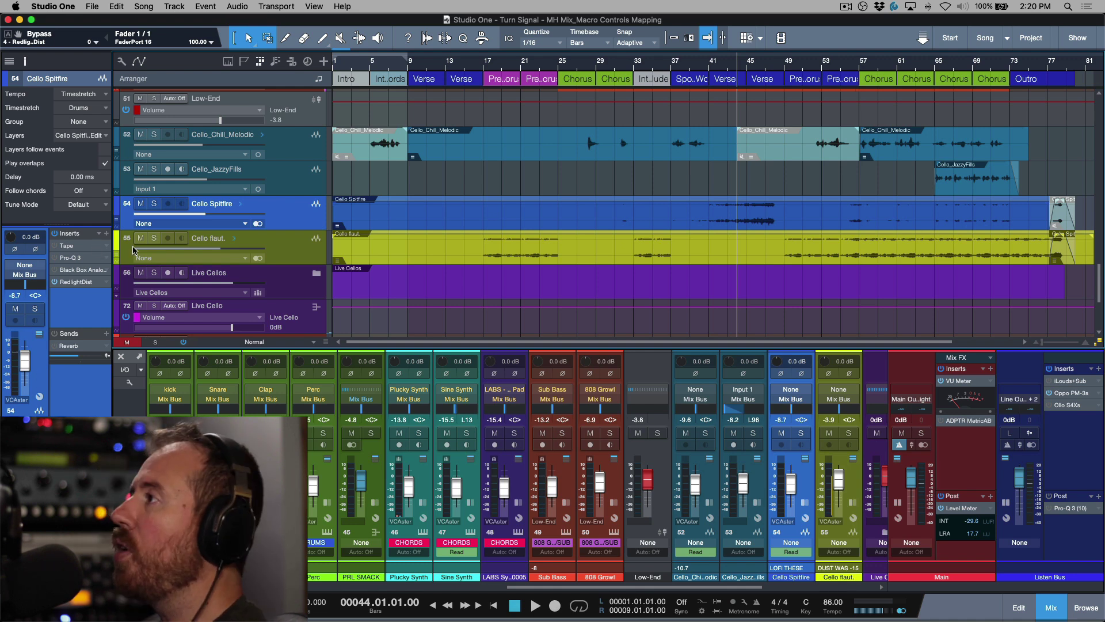
Remove the Tape, Pro-Q 3 and Black Box inserts from Cello Spitfire and start storing the remaining insert as an FX chain
{"action": "left_click_drag", "start_coordinate": [75, 246], "coordinate": [202, 243]}
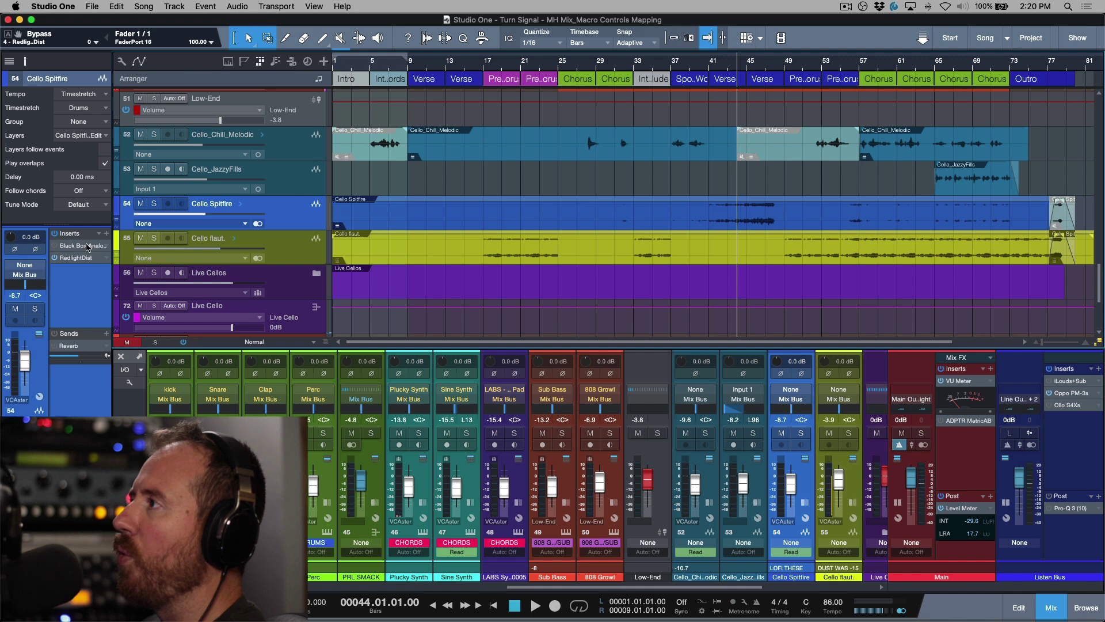
{"action": "left_click", "coordinate": [104, 234]}
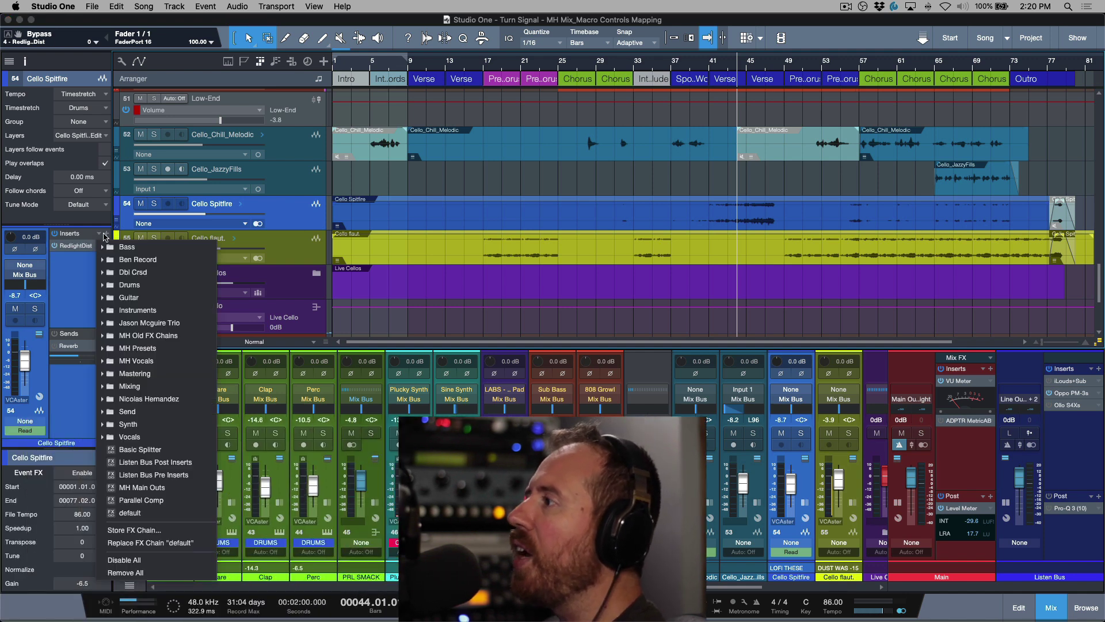
{"action": "left_click", "coordinate": [143, 530]}
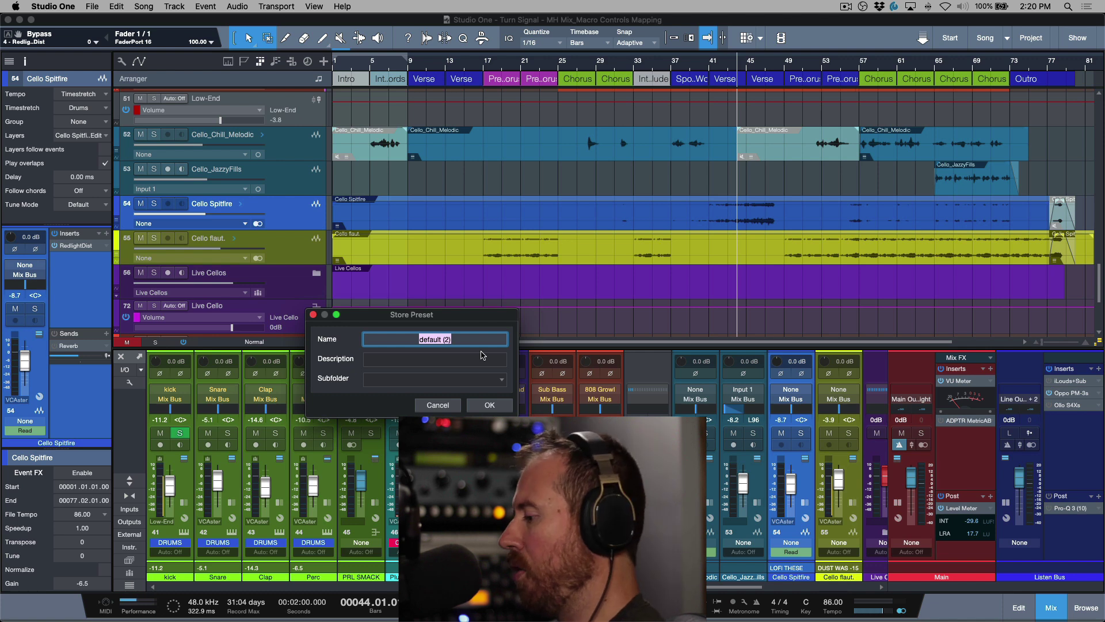
Name the FX chain preset "Red Light Saturation", describe it as "Gain Compensated", and store it
{"action": "type", "text": "Red Light Saturation"}
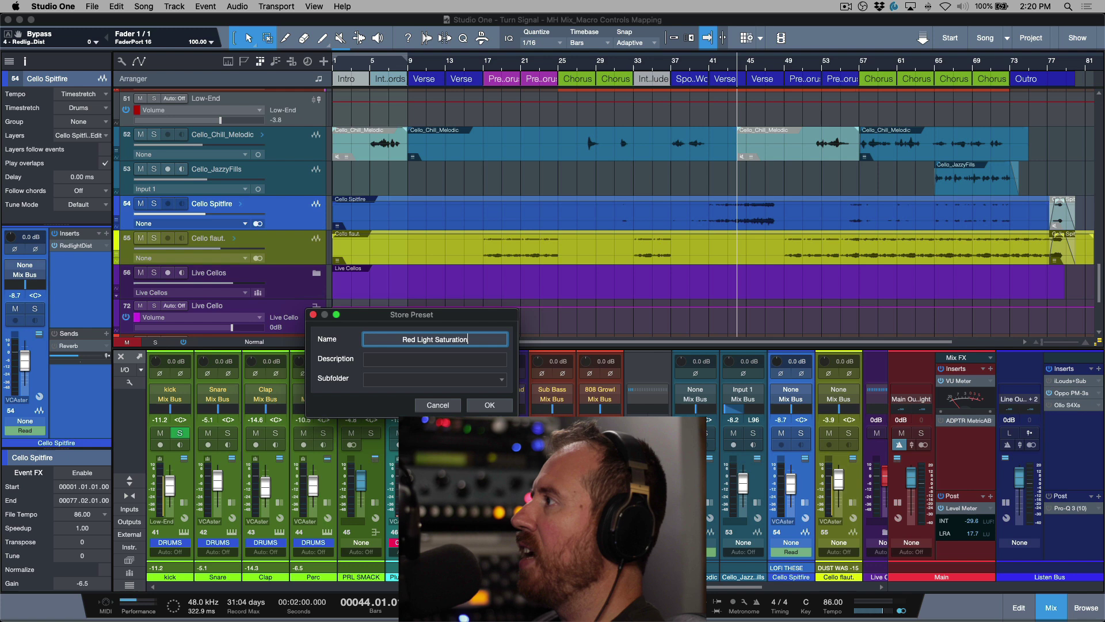
{"action": "key", "text": "BackSpace"}
{"action": "key", "text": "BackSpace"}
{"action": "key", "text": "BackSpace"}
{"action": "key", "text": "BackSpace"}
{"action": "key", "text": "BackSpace"}
{"action": "key", "text": "BackSpace"}
{"action": "key", "text": "BackSpace"}
{"action": "left_click", "coordinate": [463, 359]}
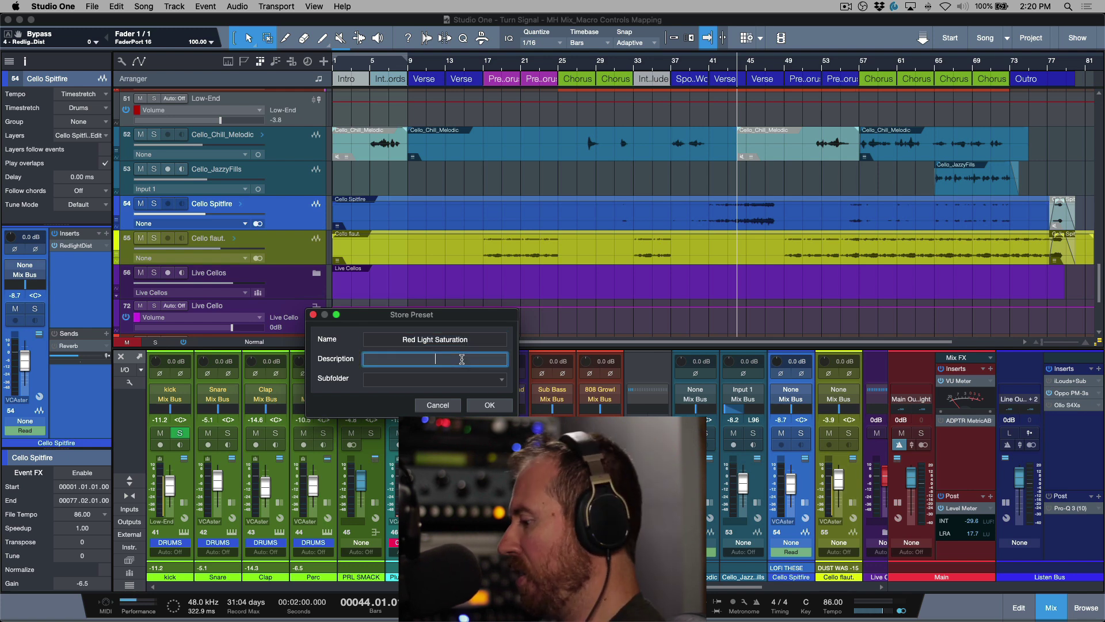
{"action": "key", "text": "BackSpace"}
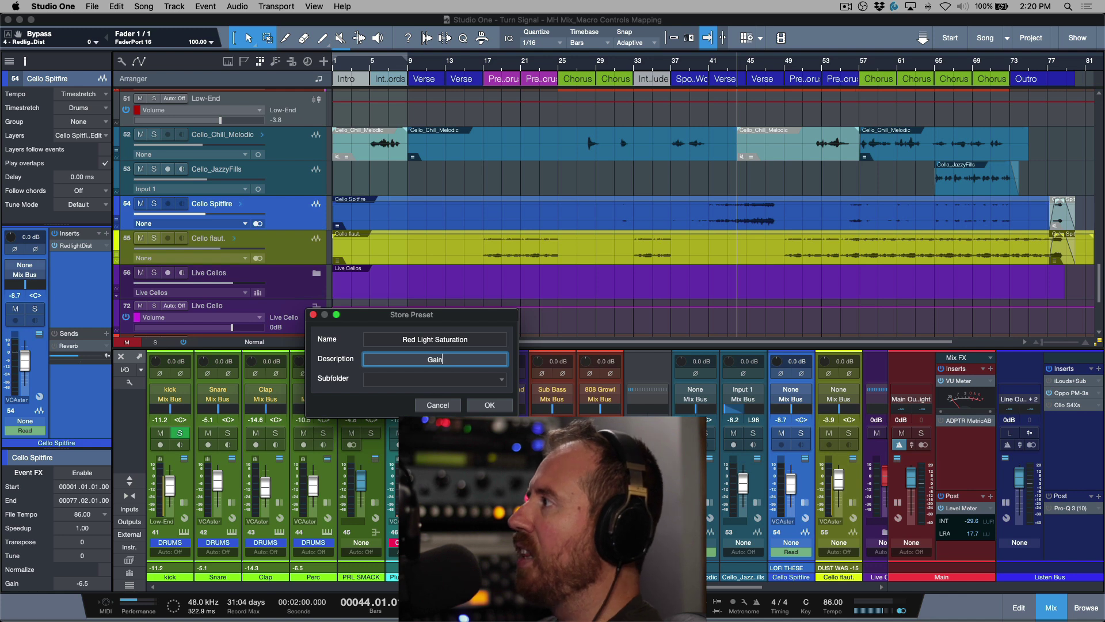
{"action": "type", "text": "n Compensated"}
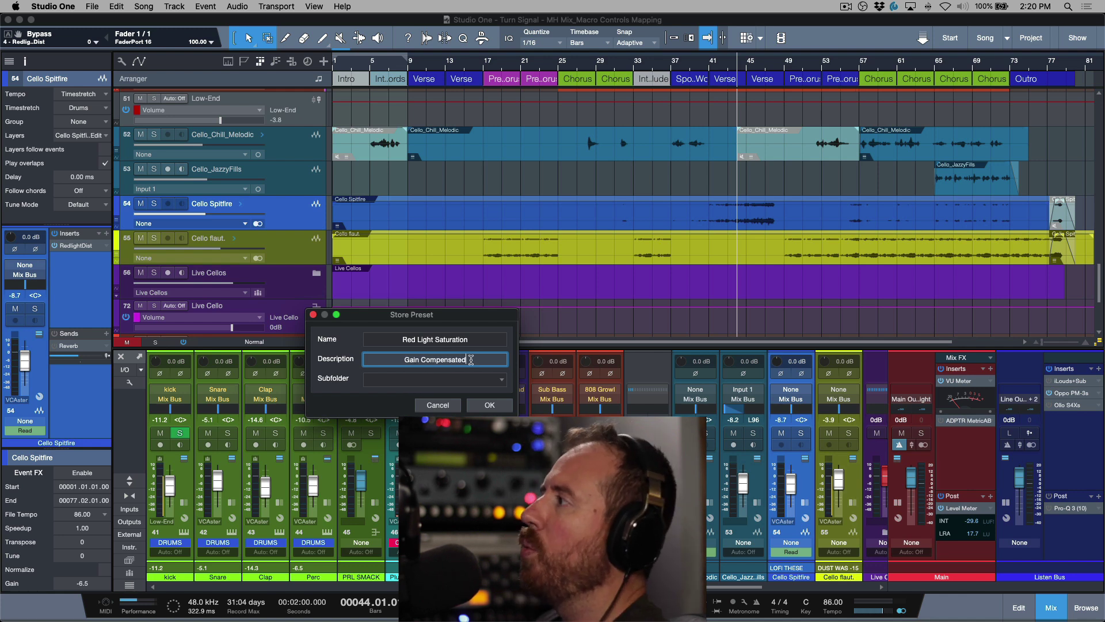
{"action": "left_click", "coordinate": [490, 406]}
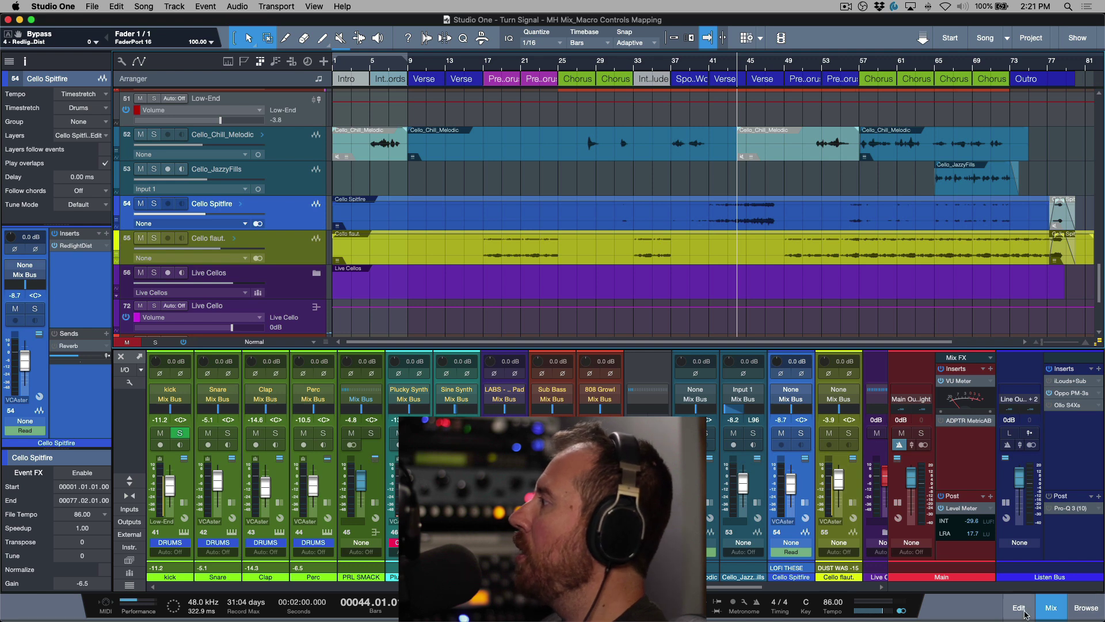
Open the browser's home page and re-index the presets
{"action": "left_click", "coordinate": [1085, 608]}
{"action": "left_click", "coordinate": [897, 62]}
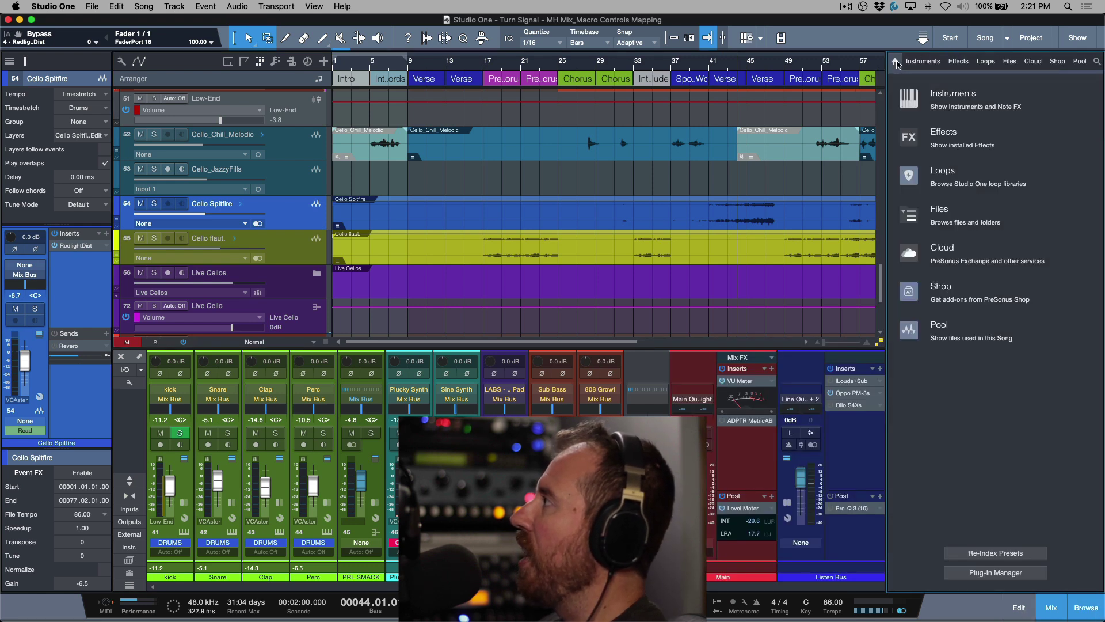
{"action": "left_click", "coordinate": [1021, 555]}
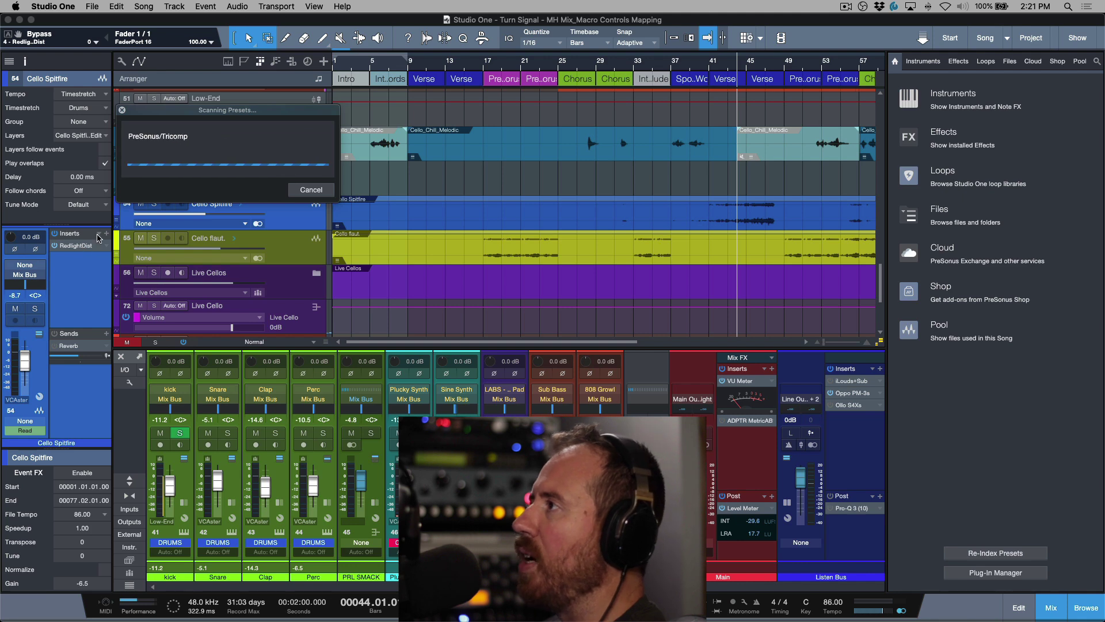
Remove all inserts from the Cello Spitfire channel, viewing its macro controls before and after
{"action": "left_click", "coordinate": [39, 396]}
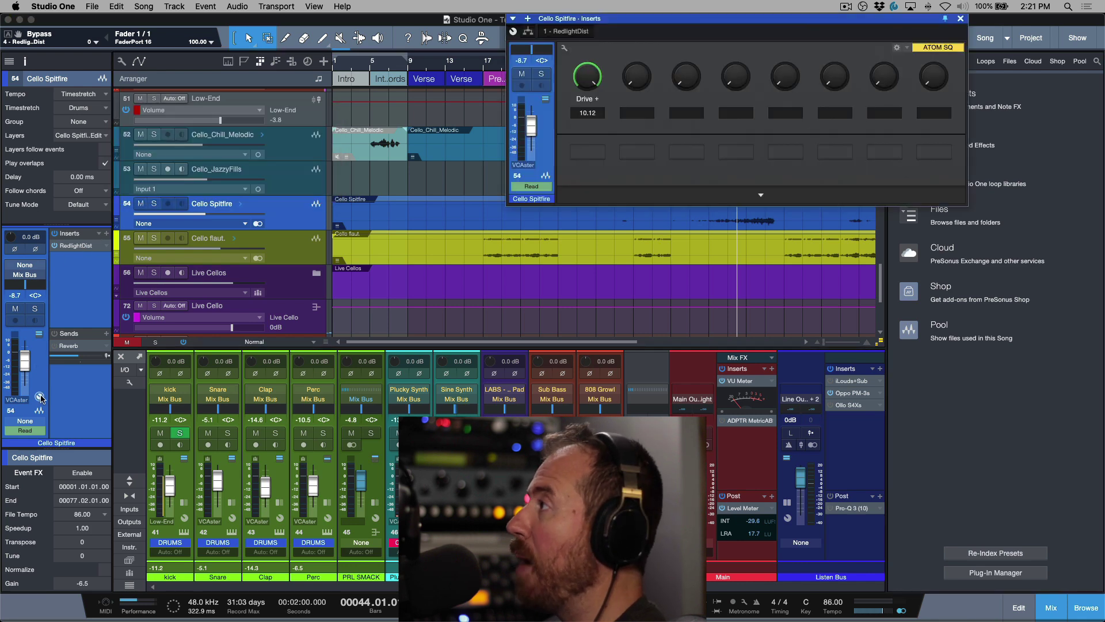
{"action": "left_click", "coordinate": [39, 396]}
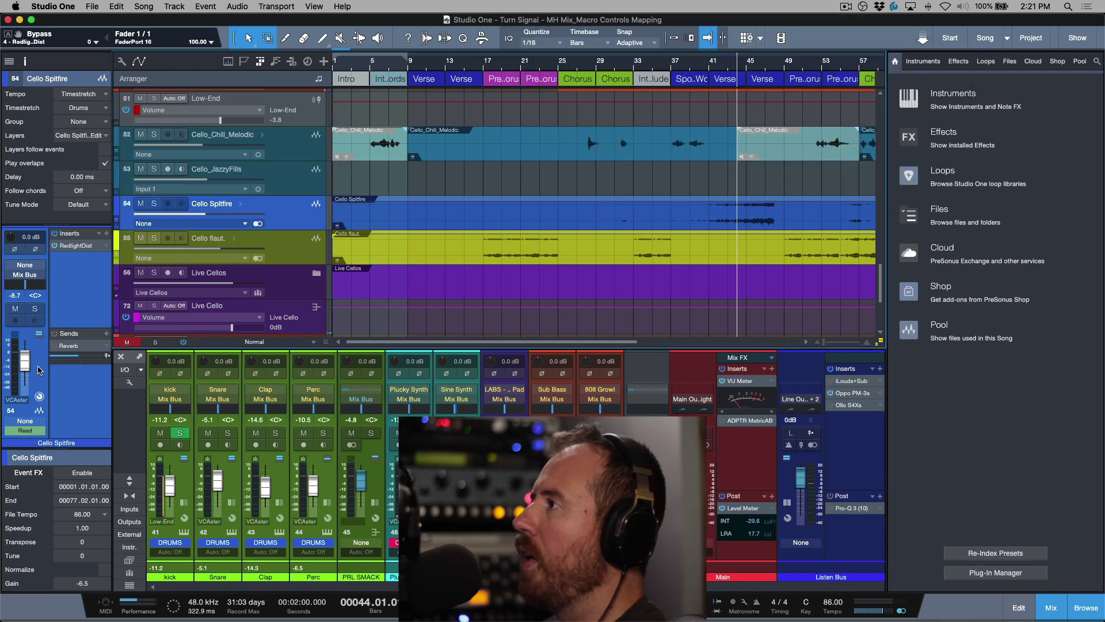
{"action": "left_click", "coordinate": [101, 235]}
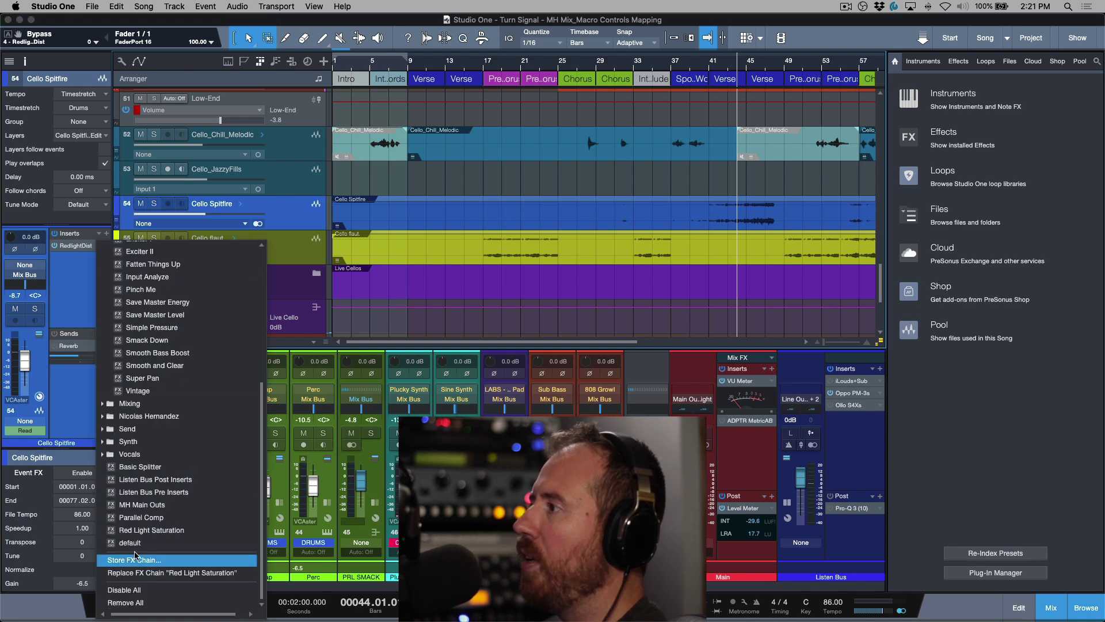
{"action": "left_click", "coordinate": [148, 604]}
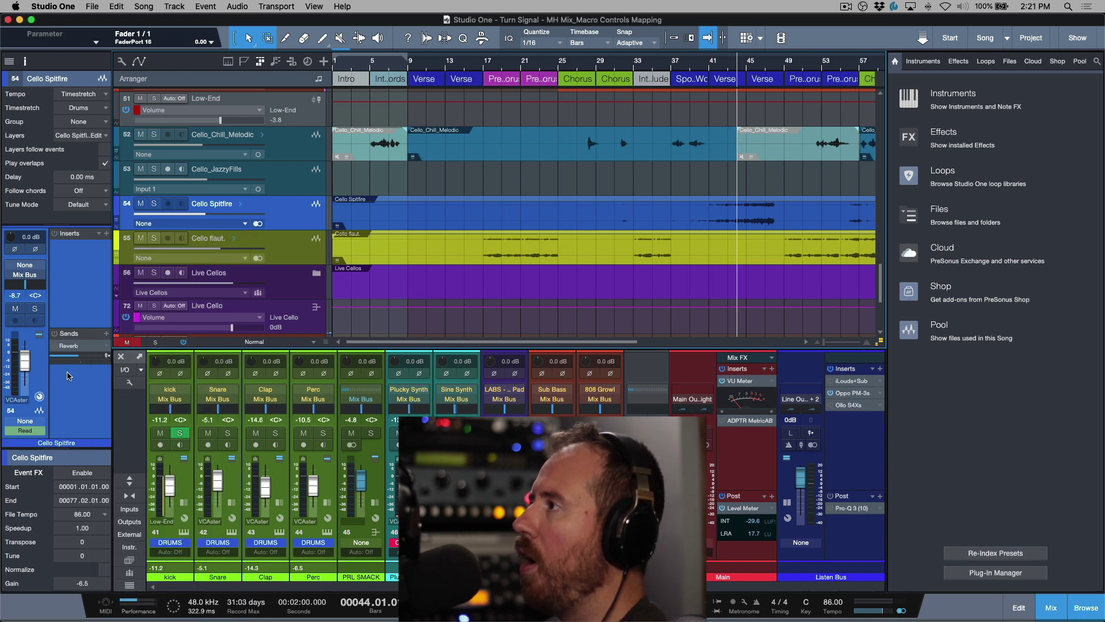
{"action": "left_click", "coordinate": [40, 396]}
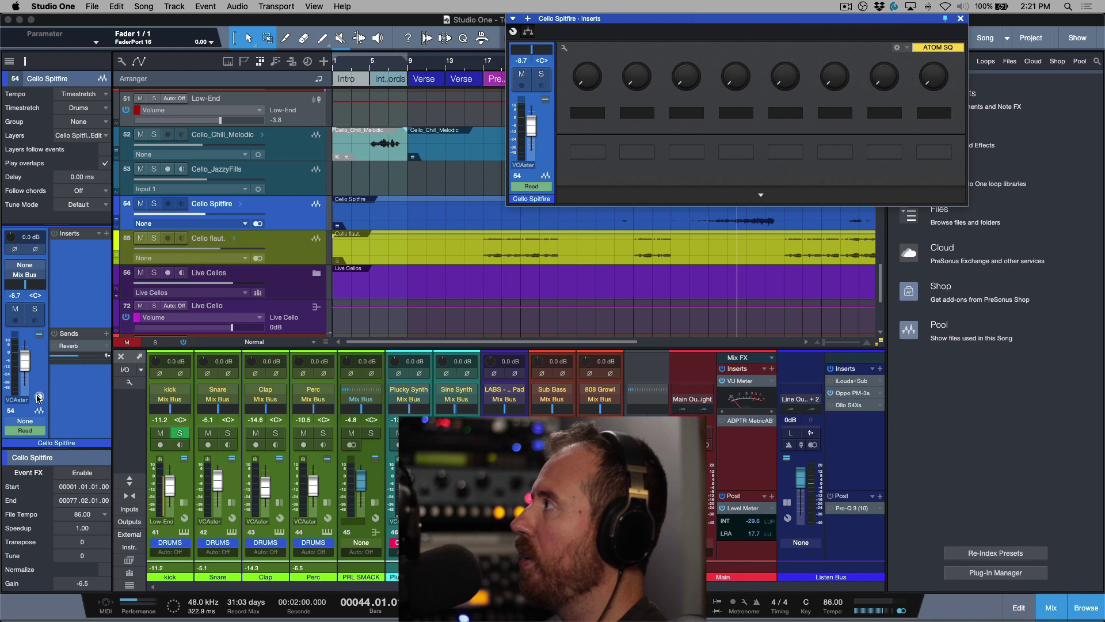
Load the "Red Light Saturation" FX chain on Cello Spitfire and place the RedlightDist window beside the channel's macro controls
{"action": "left_click", "coordinate": [39, 397]}
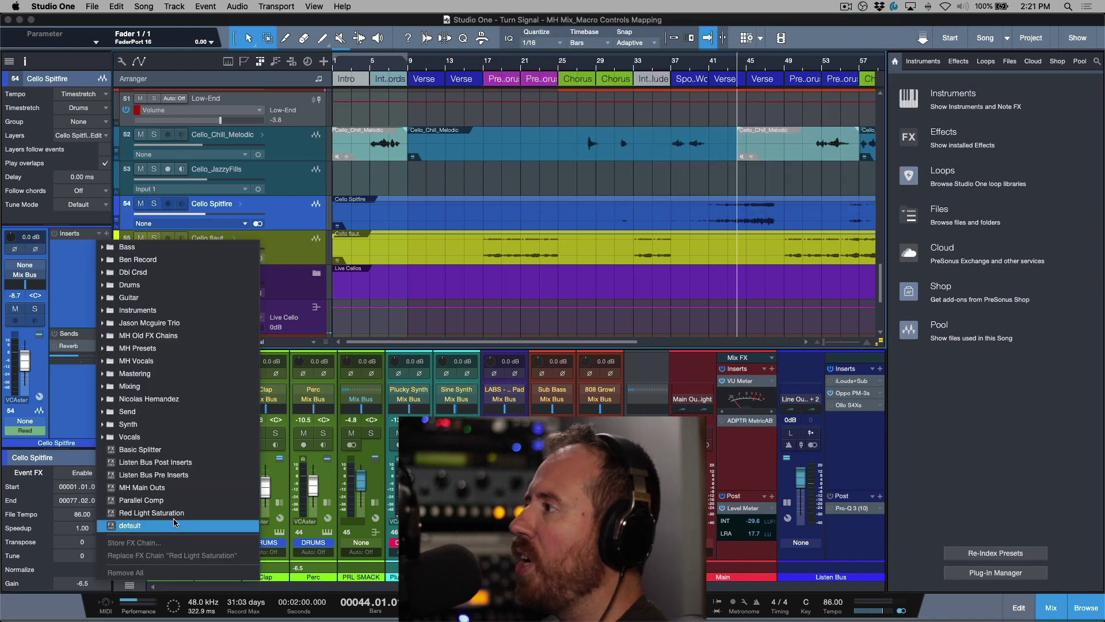
{"action": "left_click", "coordinate": [151, 512]}
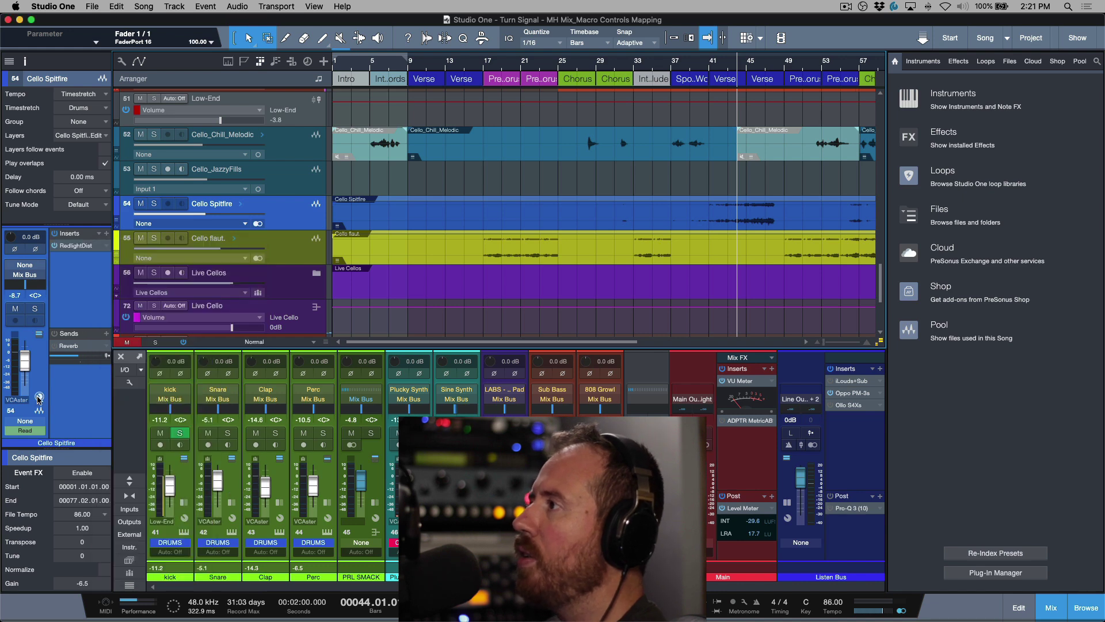
{"action": "left_click", "coordinate": [75, 245]}
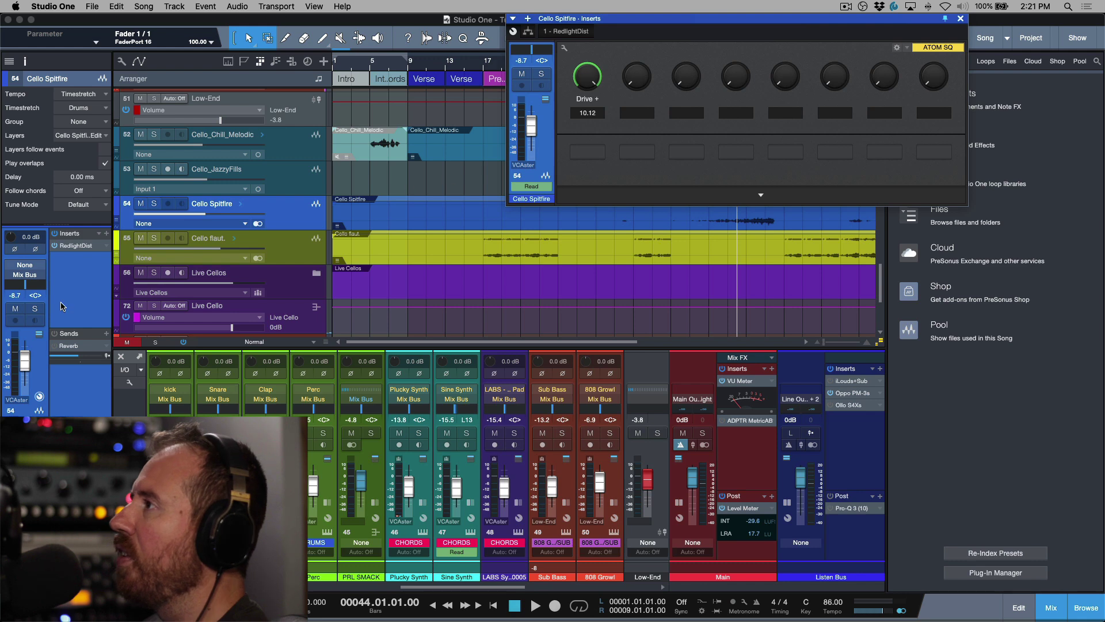
{"action": "left_click", "coordinate": [72, 246]}
{"action": "left_click_drag", "start_coordinate": [653, 24], "coordinate": [401, 6]}
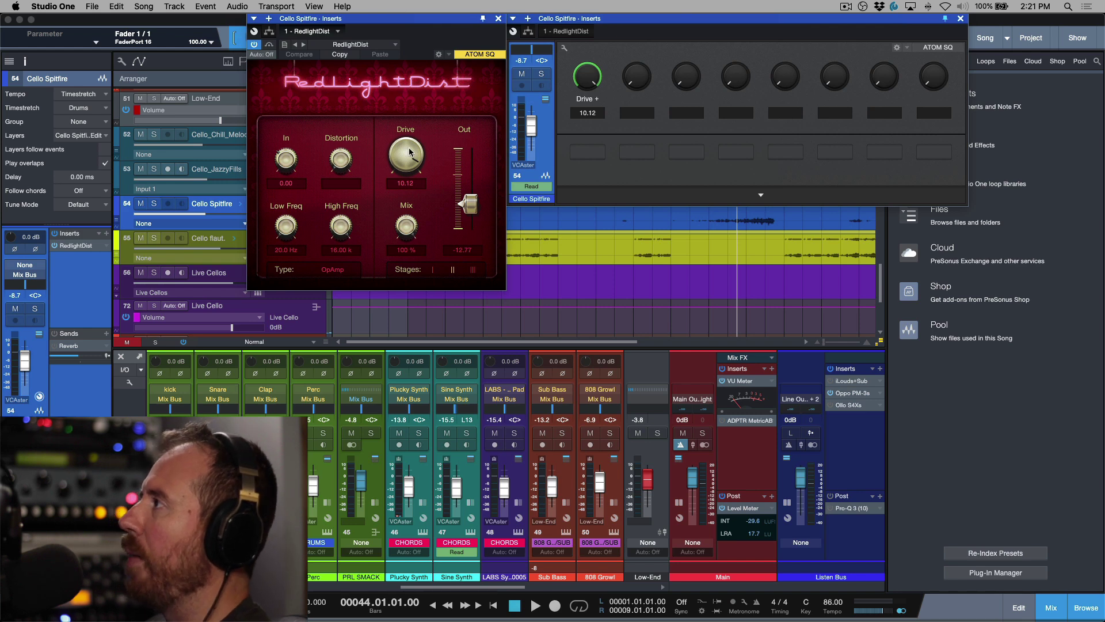
Test the Drive + macro by sweeping it while watching RedlightDist's Drive and Out, then close both windows
{"action": "left_click_drag", "start_coordinate": [587, 81], "coordinate": [588, 80]}
{"action": "scroll", "coordinate": [587, 81], "scroll_direction": "up", "scroll_amount": 10}
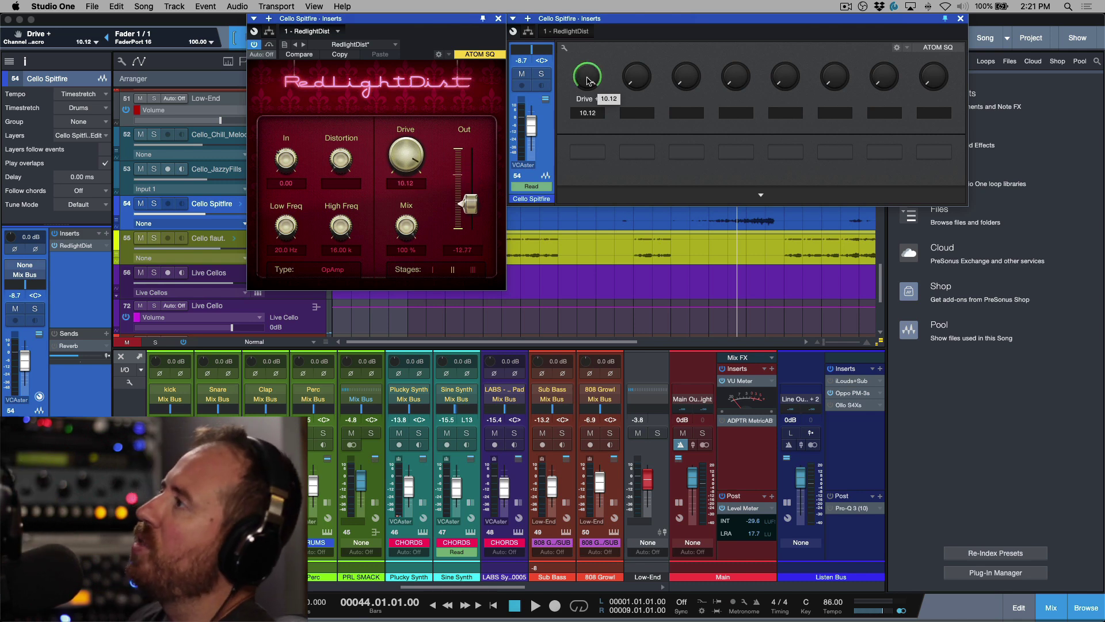
{"action": "scroll", "coordinate": [587, 81], "scroll_direction": "down", "scroll_amount": 14}
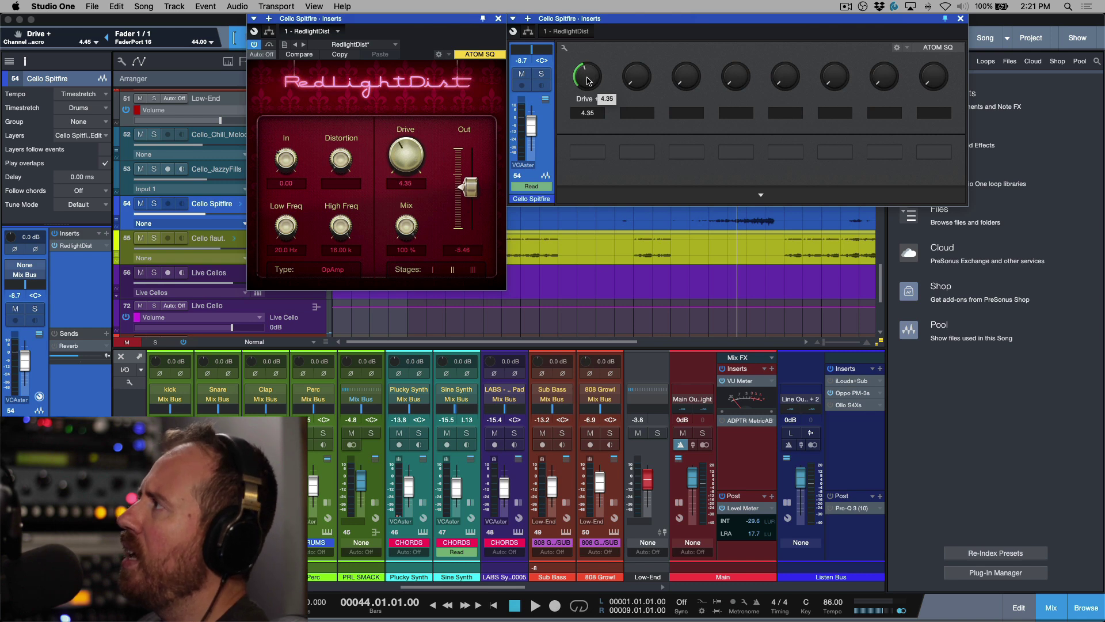
{"action": "scroll", "coordinate": [587, 81], "scroll_direction": "up", "scroll_amount": 4}
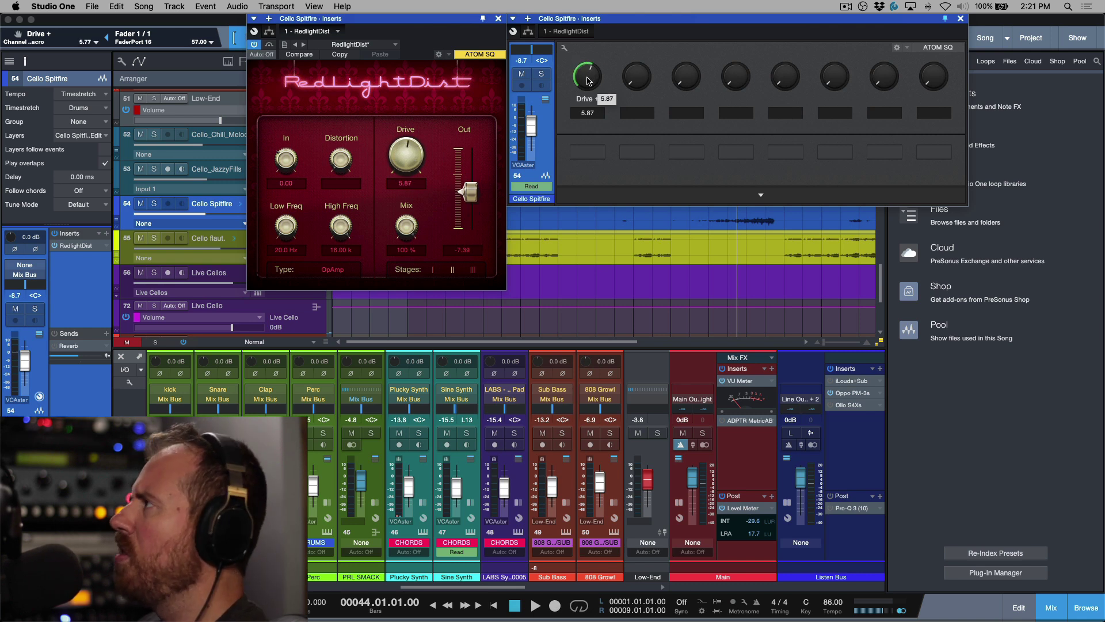
{"action": "scroll", "coordinate": [587, 80], "scroll_direction": "up", "scroll_amount": 5}
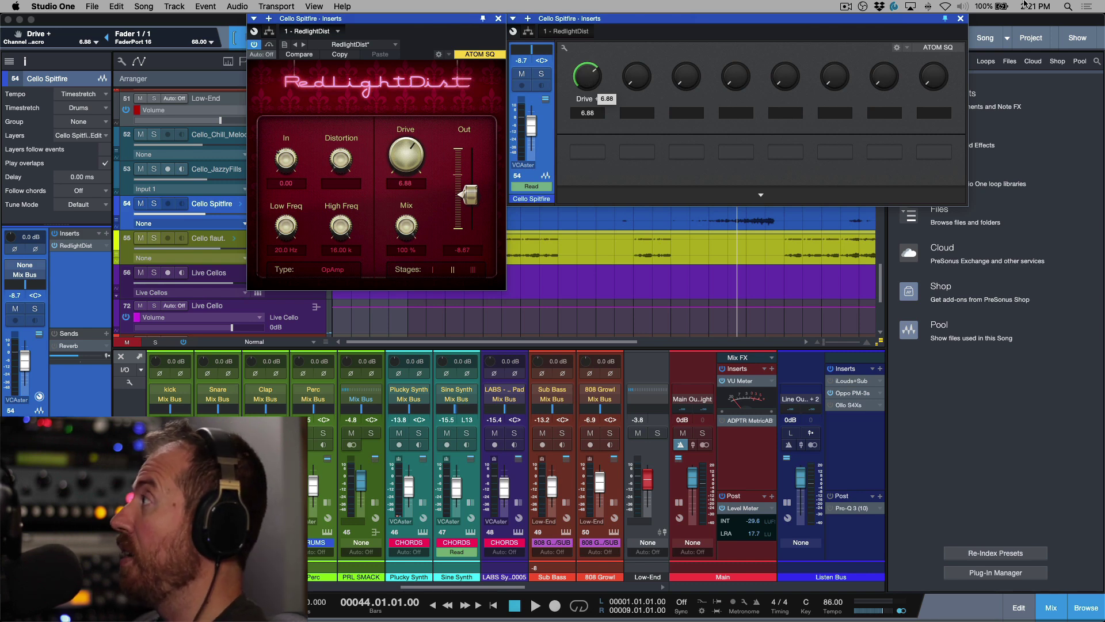
{"action": "left_click", "coordinate": [948, 22]}
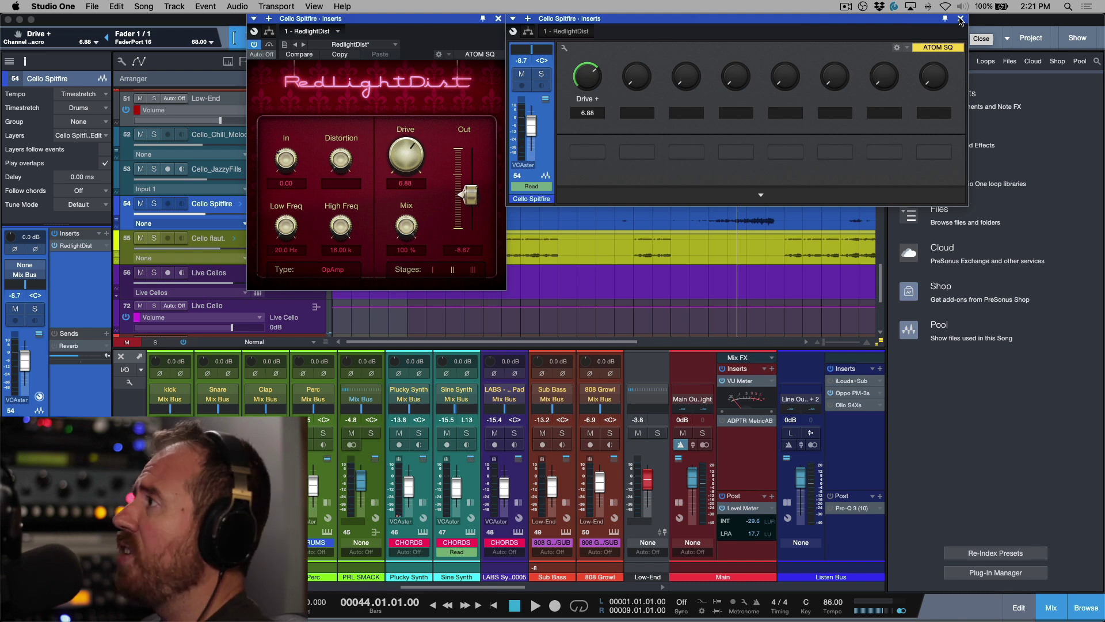
{"action": "left_click", "coordinate": [960, 19]}
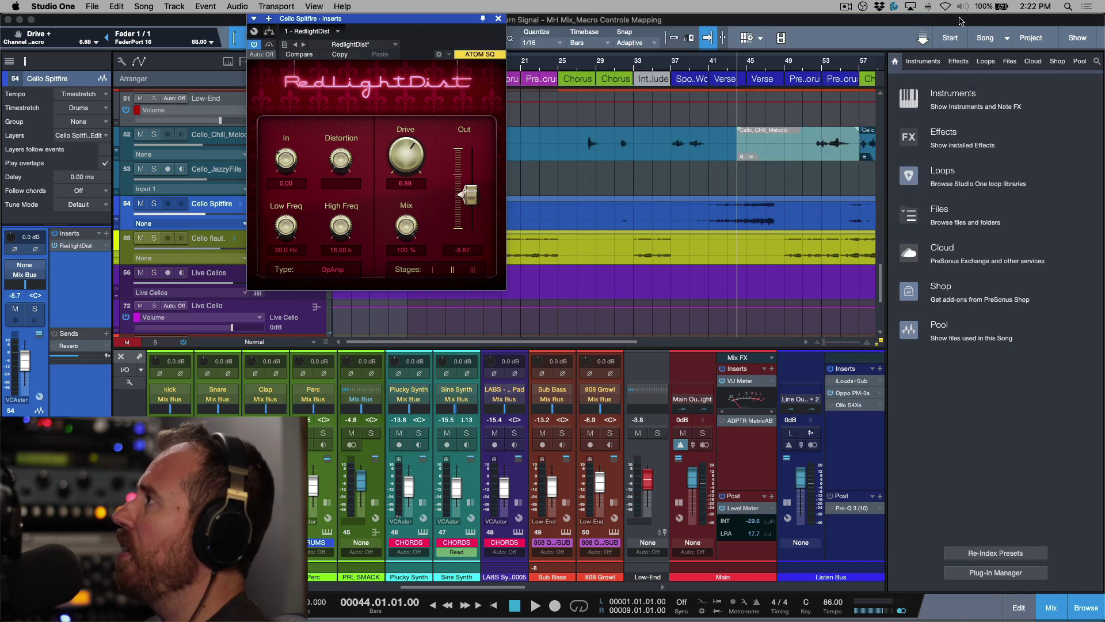
{"action": "left_click", "coordinate": [498, 20]}
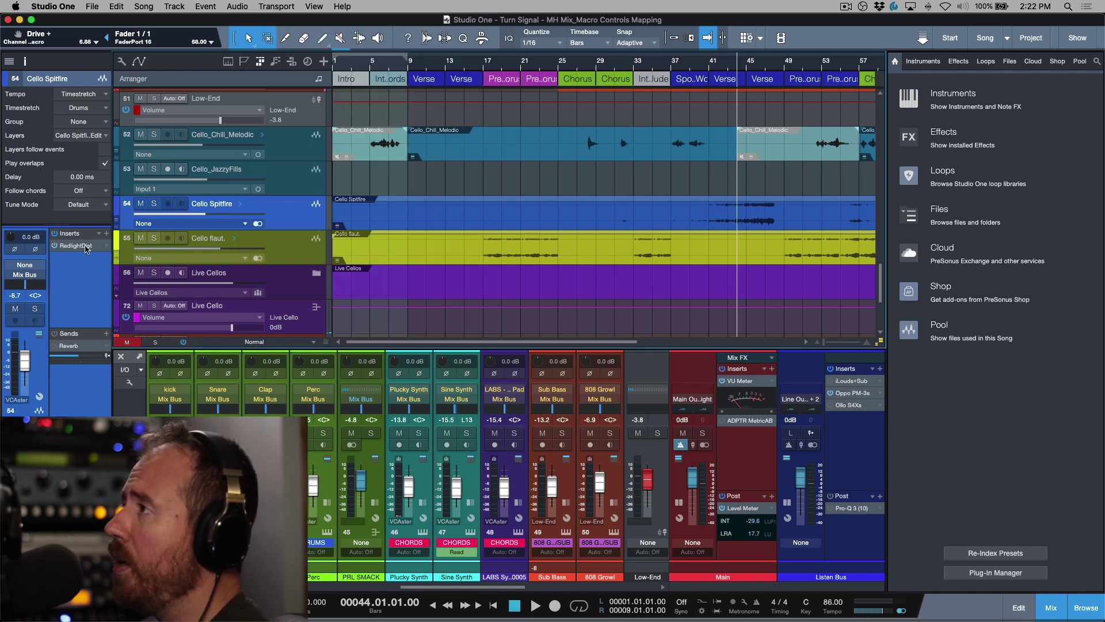
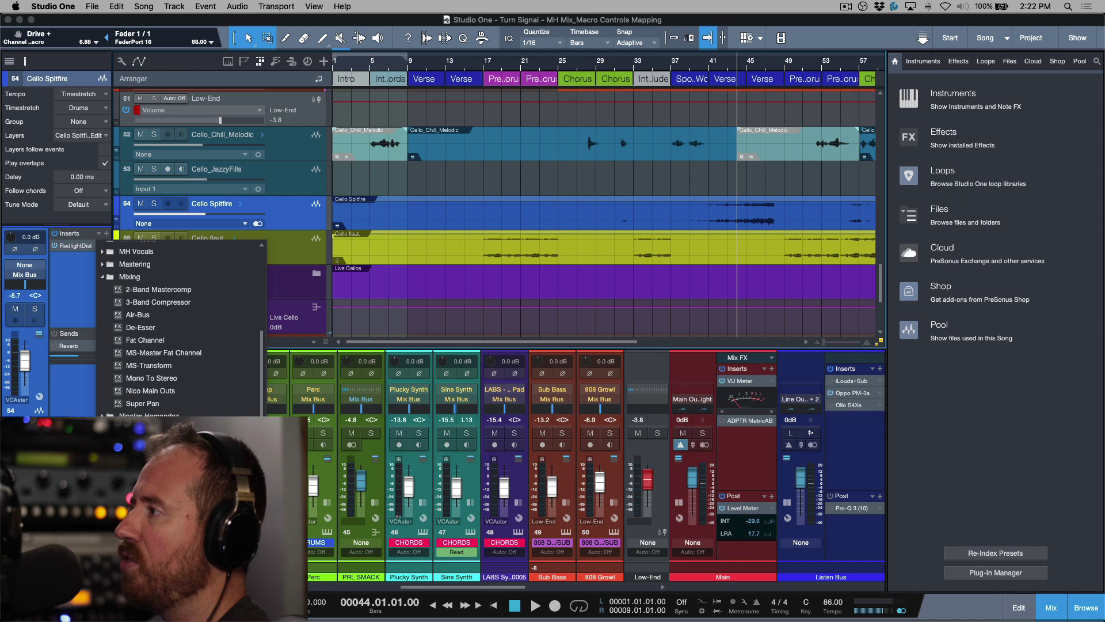
Remove RedlightDist from the Cello Spitfire inserts and add a Fat Channel in its place
{"action": "key", "text": "Escape"}
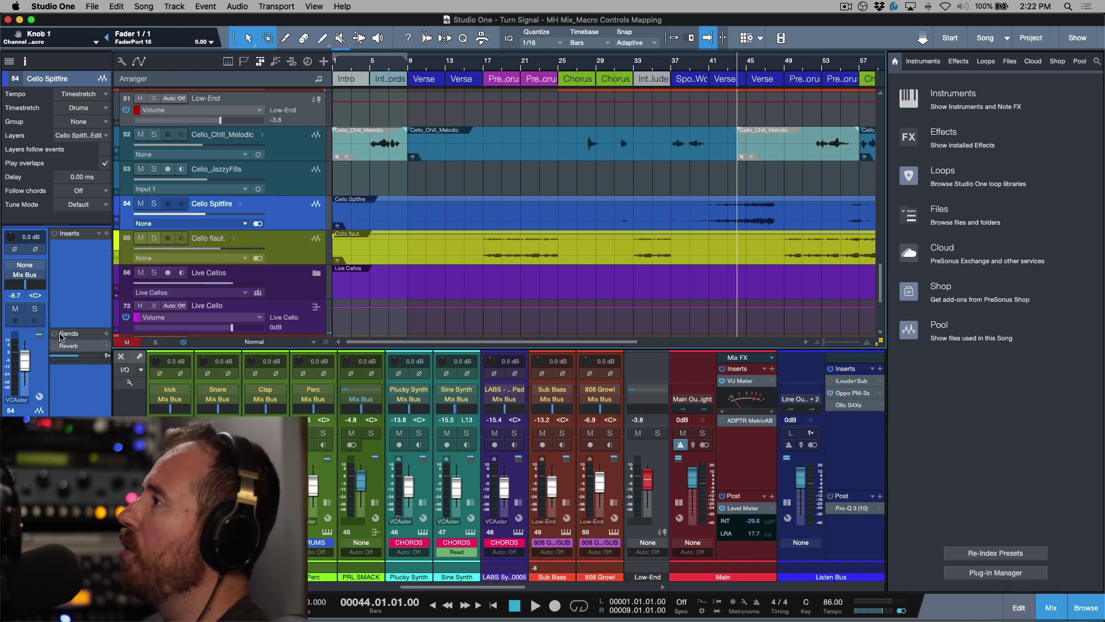
{"action": "left_click", "coordinate": [106, 233]}
{"action": "type", "text": "fat"}
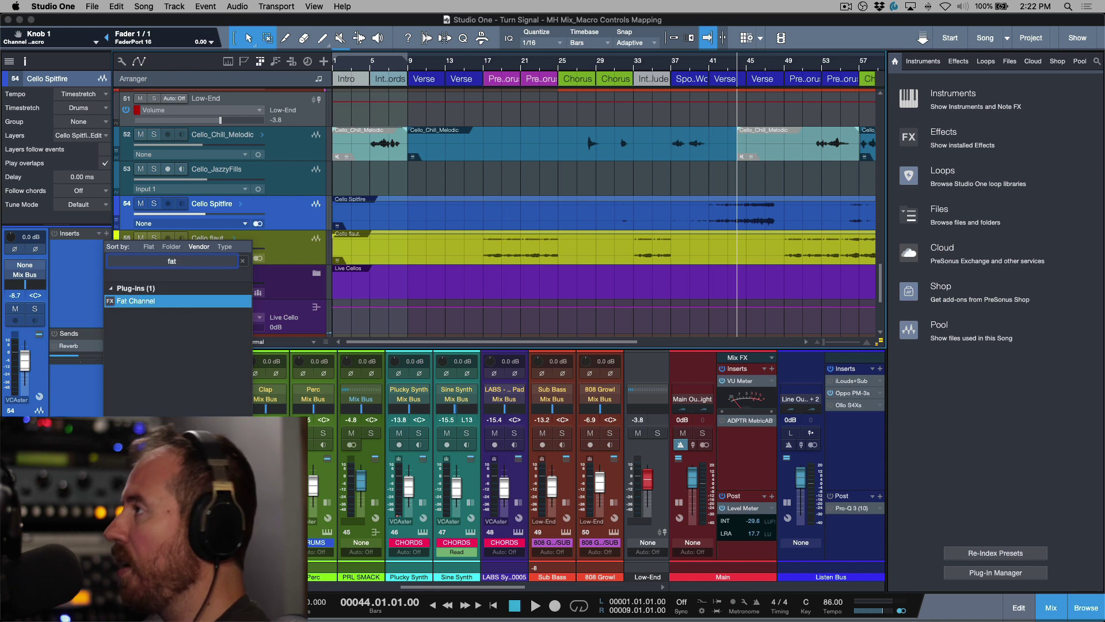
{"action": "key", "text": "Return"}
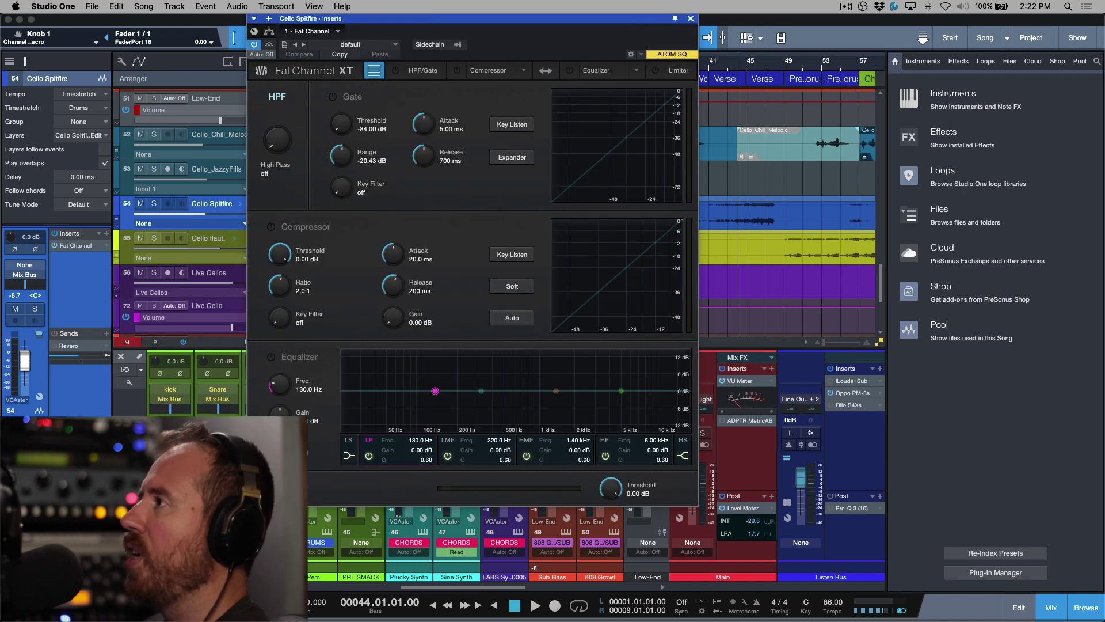
Enable the Fat Channel's compressor and equalizer, choosing the Classic Comp and Passive models, and close its window
{"action": "left_click", "coordinate": [456, 71]}
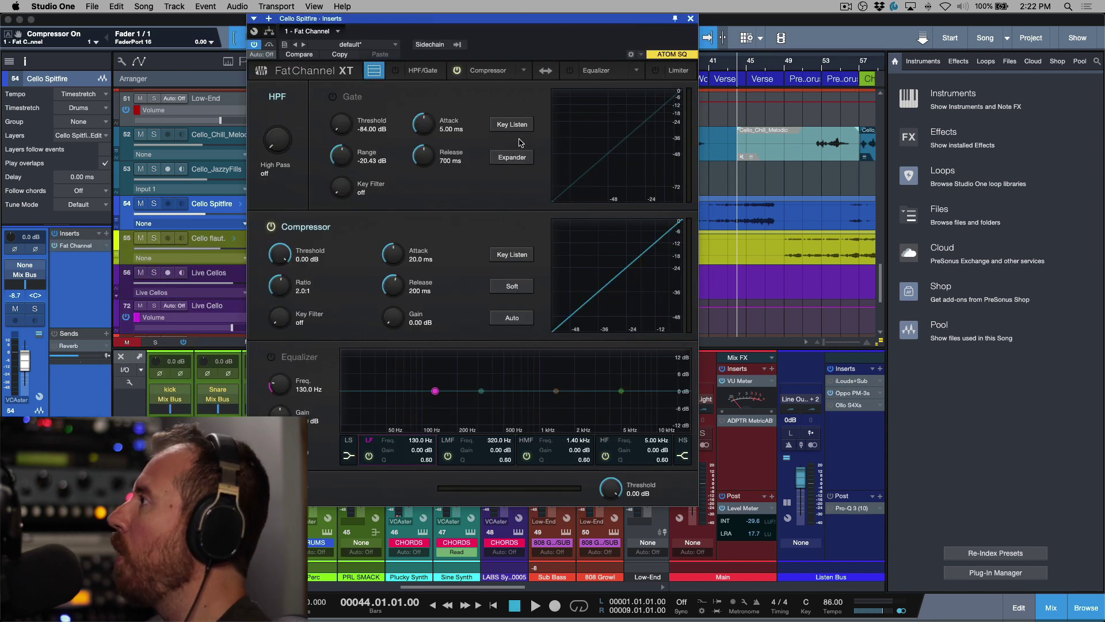
{"action": "left_click", "coordinate": [524, 70]}
{"action": "left_click", "coordinate": [425, 172]}
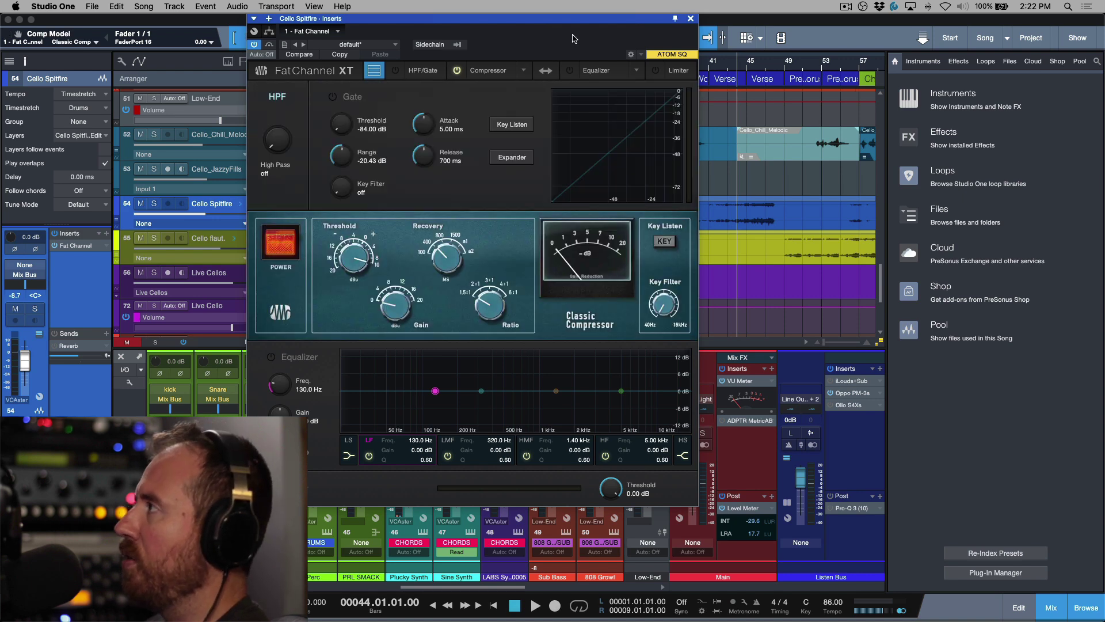
{"action": "left_click", "coordinate": [569, 70]}
{"action": "left_click", "coordinate": [636, 70]}
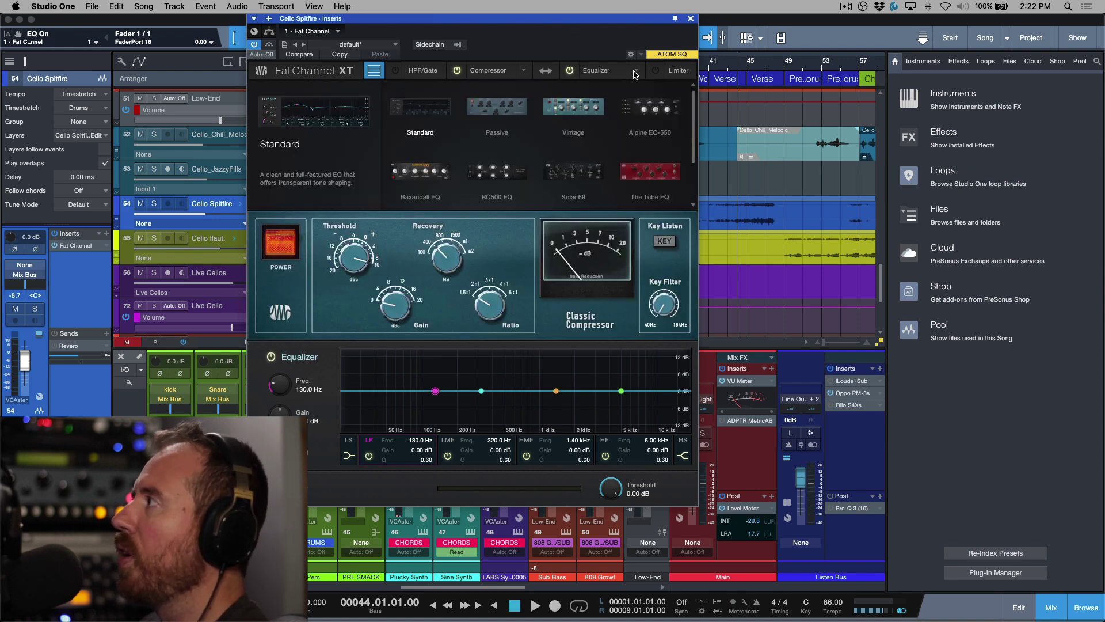
{"action": "left_click", "coordinate": [515, 105]}
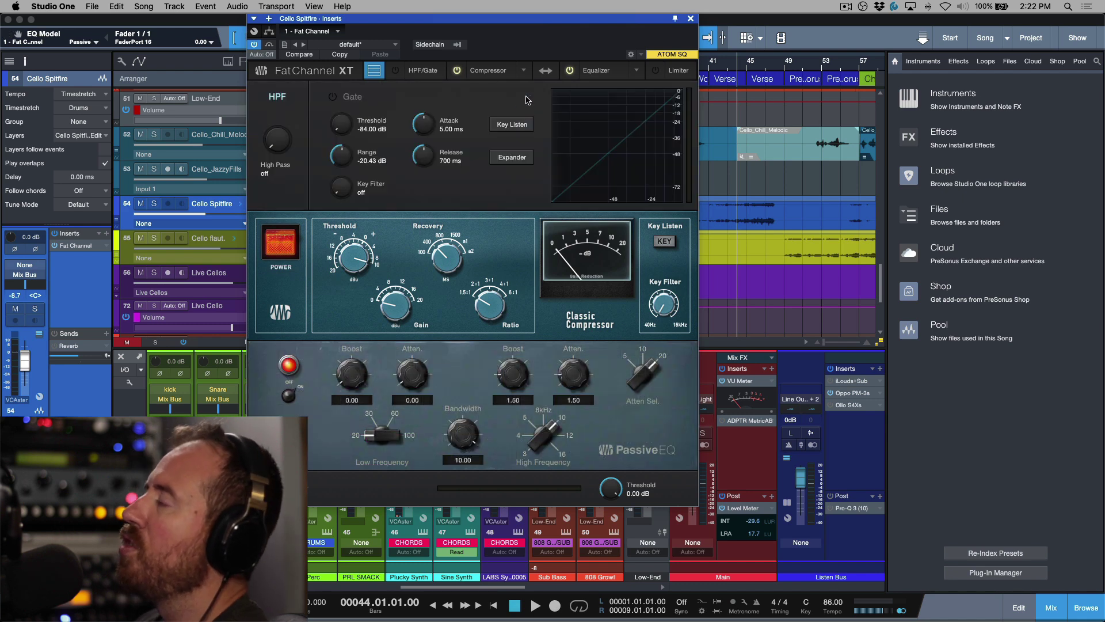
{"action": "left_click", "coordinate": [691, 19]}
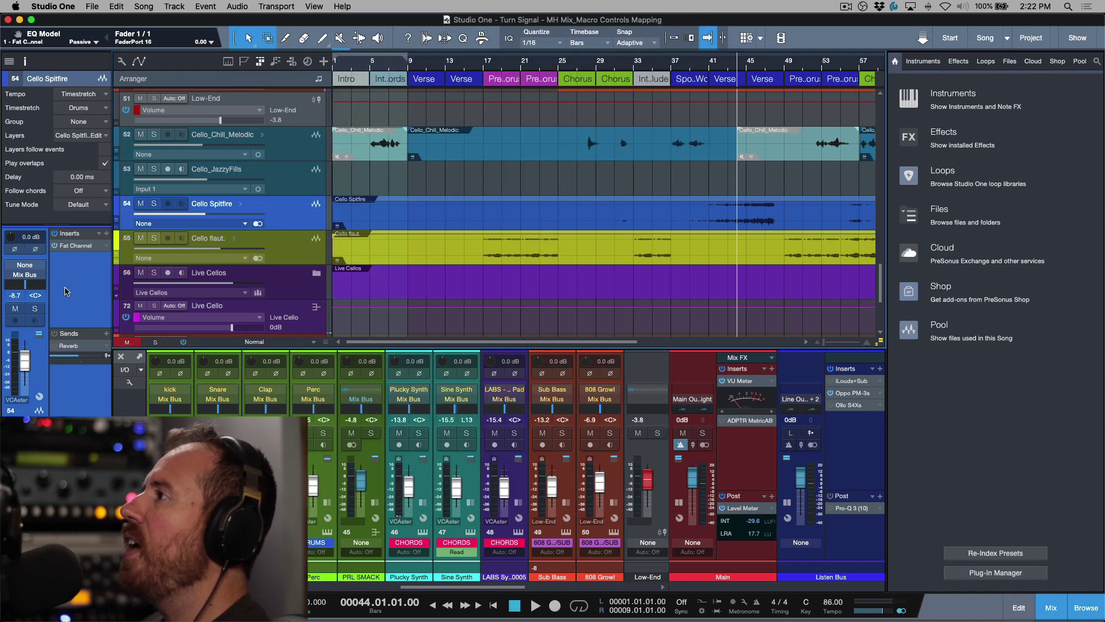
Add a second Fat Channel insert to Cello Spitfire
{"action": "left_click", "coordinate": [107, 234]}
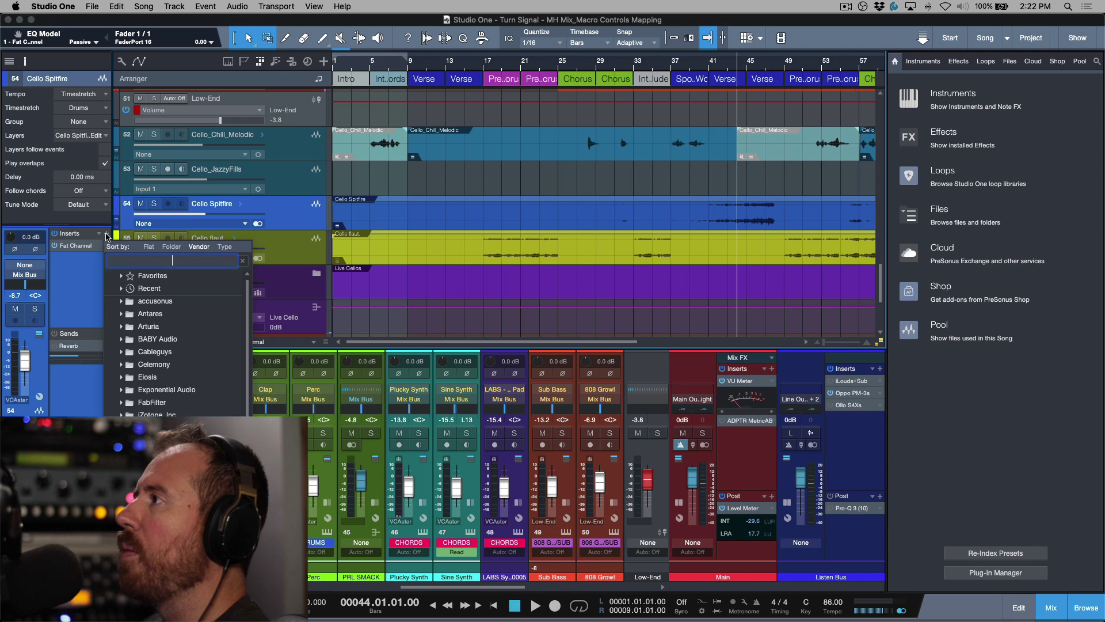
{"action": "type", "text": "fat"}
{"action": "key", "text": "Return"}
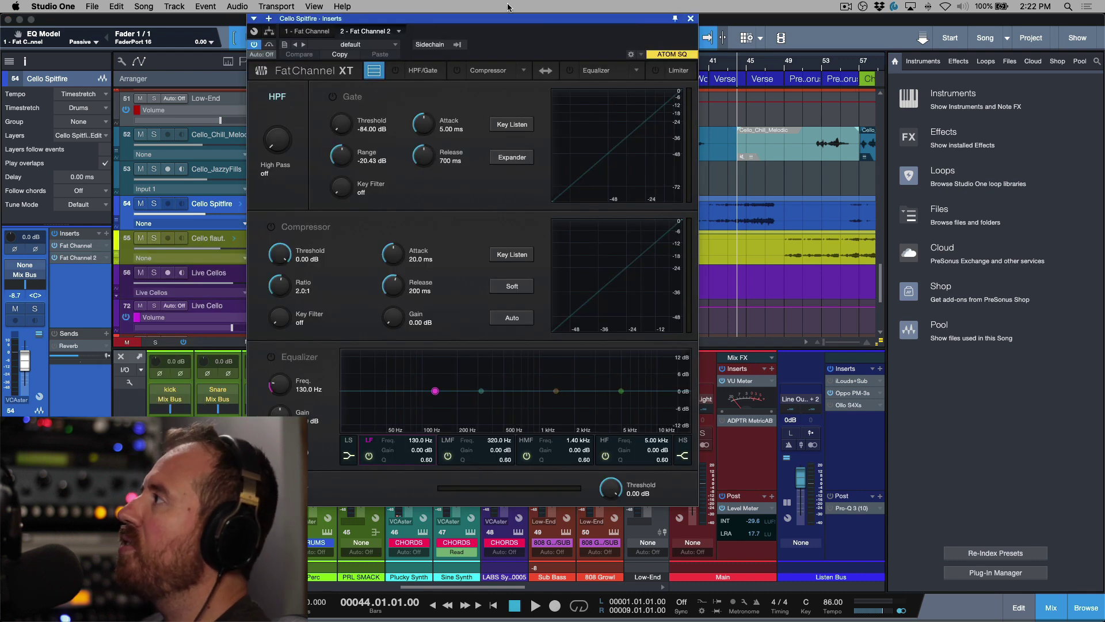
Enable the second Fat Channel's compressor and equalizer, choosing the Brit Comp and Solar 69 models
{"action": "left_click", "coordinate": [522, 70]}
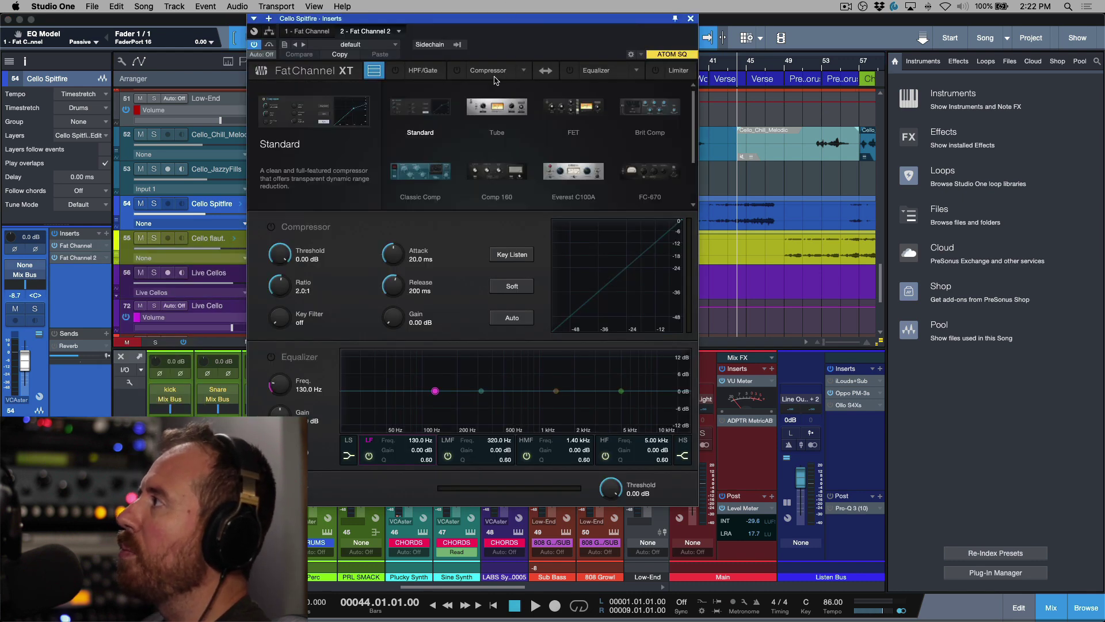
{"action": "left_click", "coordinate": [457, 70]}
{"action": "left_click", "coordinate": [523, 70]}
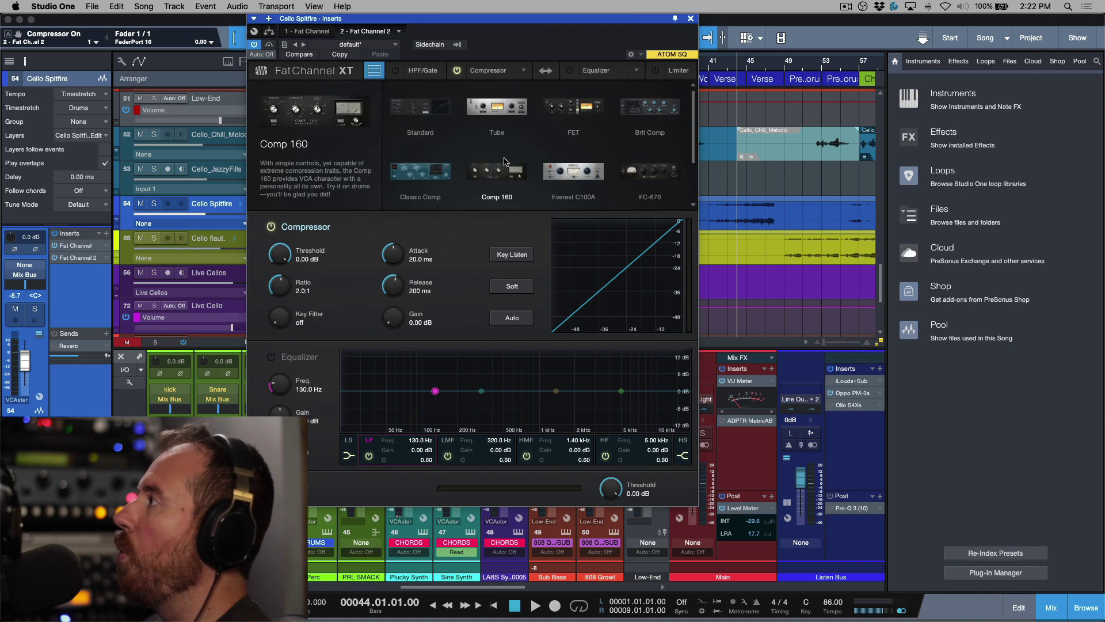
{"action": "left_click", "coordinate": [648, 108]}
{"action": "left_click", "coordinate": [570, 70]}
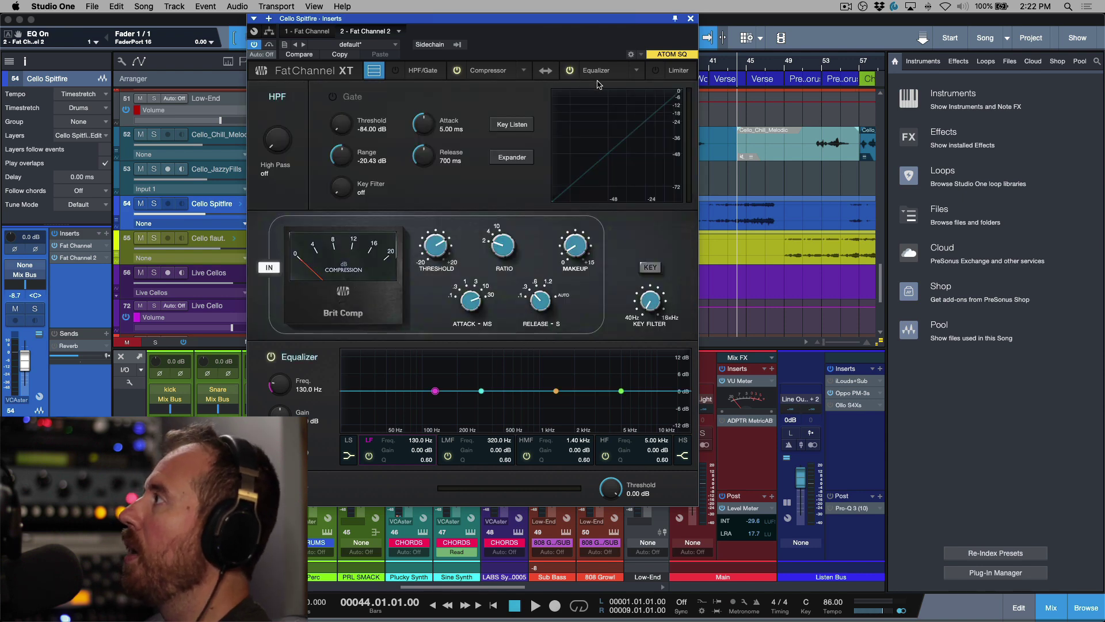
{"action": "left_click", "coordinate": [637, 70]}
{"action": "left_click", "coordinate": [579, 168]}
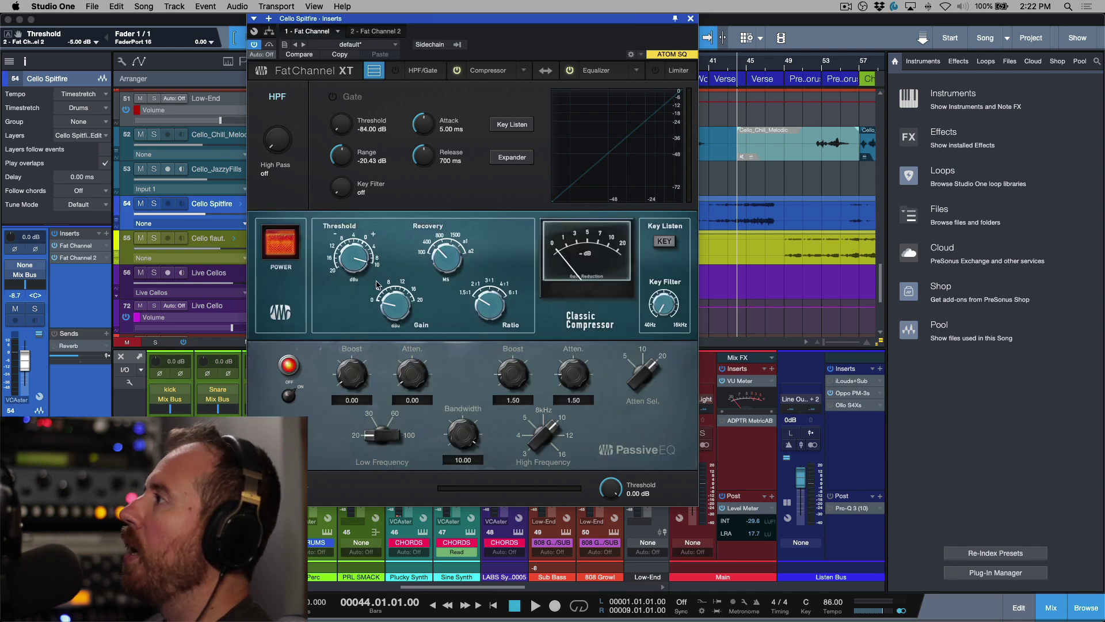
Lower the Classic Compressor threshold in the first Fat Channel to -4 and close the plug-in window
{"action": "left_click_drag", "start_coordinate": [354, 279], "coordinate": [355, 308]}
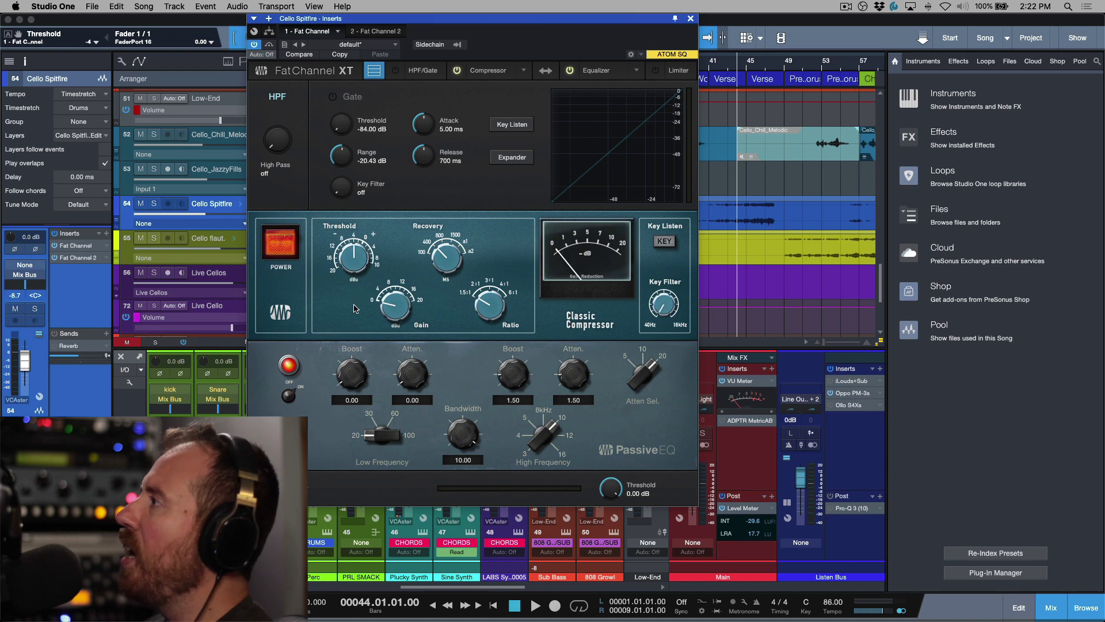
{"action": "left_click", "coordinate": [690, 20]}
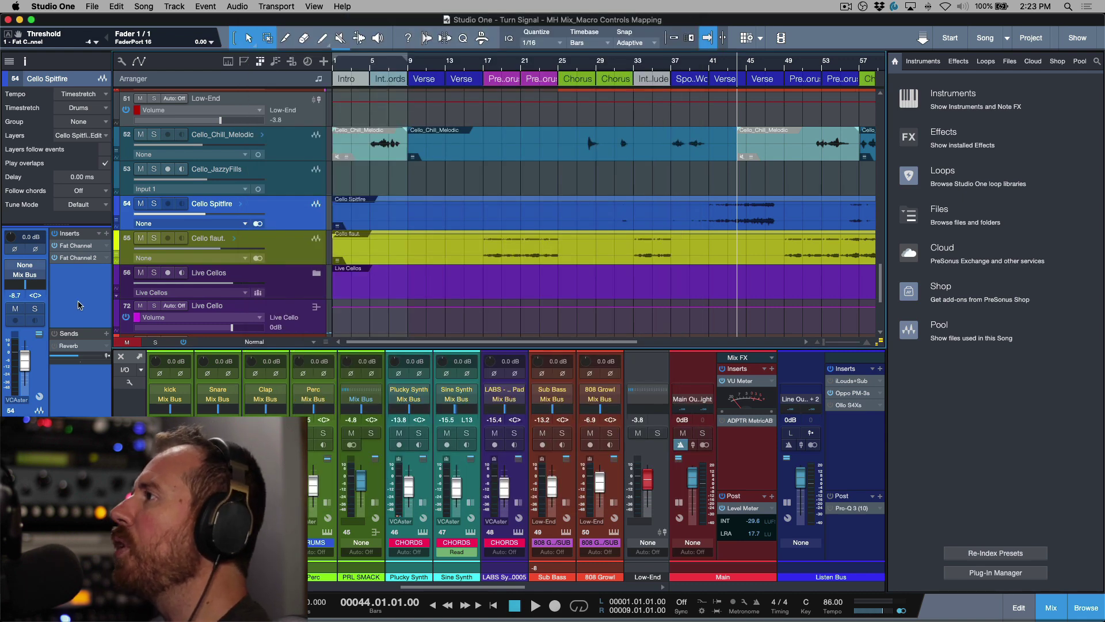
Place the first Fat Channel beside Cello Spitfire's macro controls and connect its Bypass to macro Button 1
{"action": "left_click", "coordinate": [39, 396]}
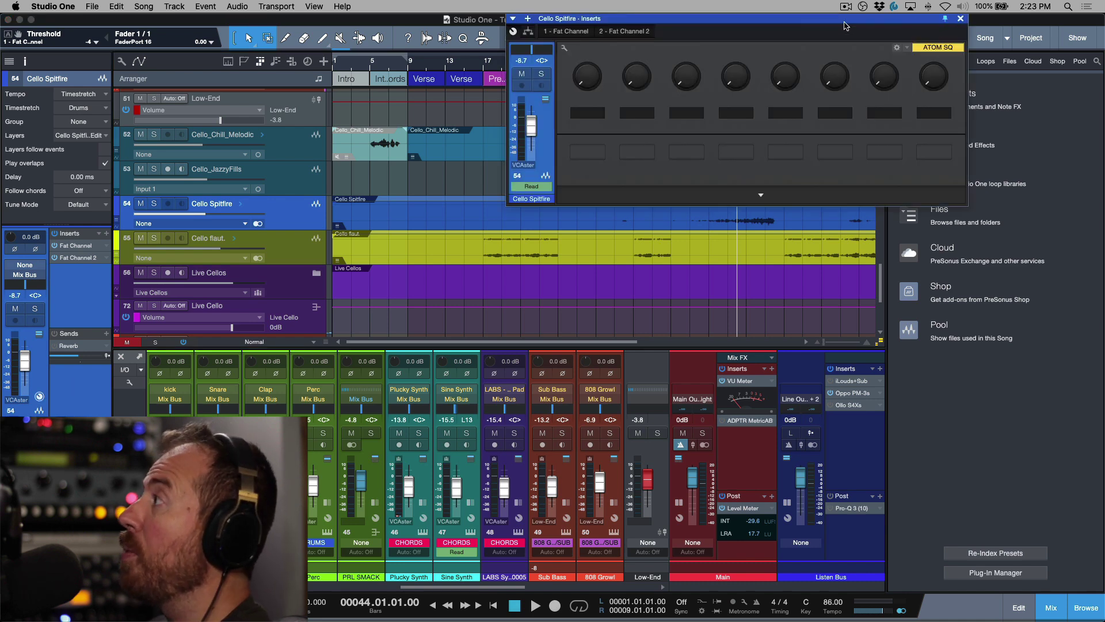
{"action": "left_click", "coordinate": [85, 249]}
{"action": "left_click", "coordinate": [84, 249]}
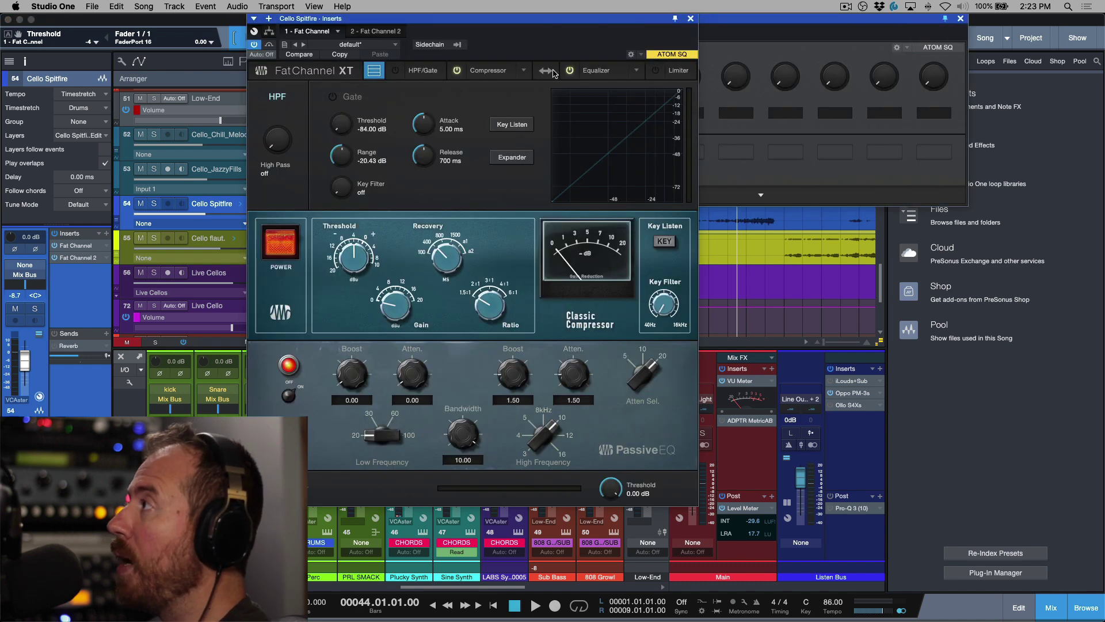
{"action": "left_click_drag", "start_coordinate": [544, 19], "coordinate": [370, 11]}
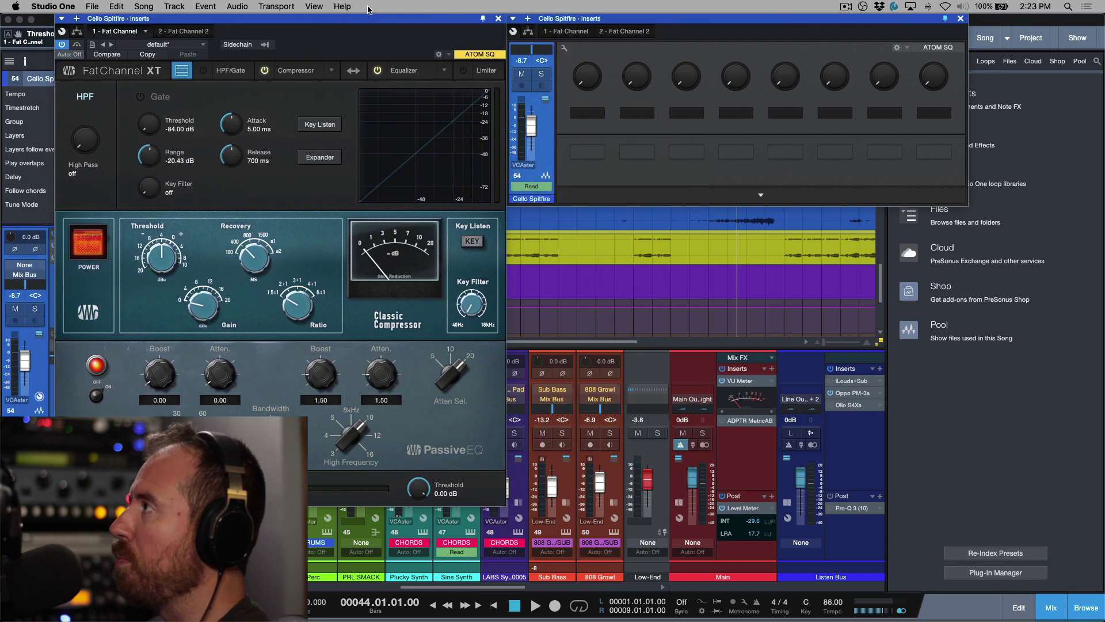
{"action": "right_click", "coordinate": [78, 47]}
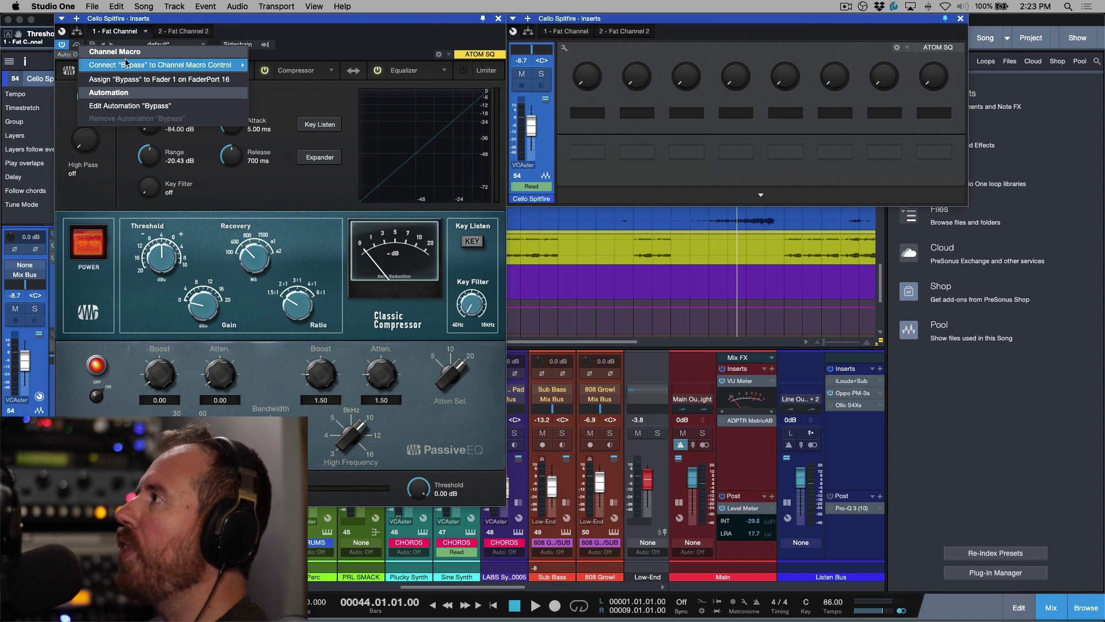
{"action": "mouse_move", "coordinate": [123, 65]}
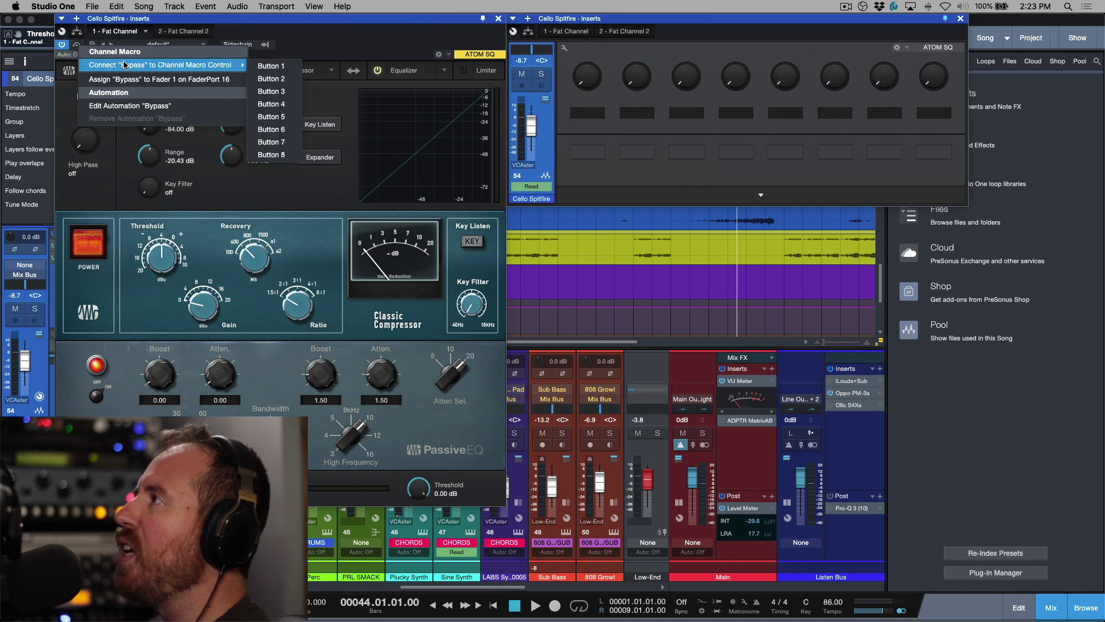
{"action": "left_click", "coordinate": [286, 66]}
Connect the second Fat Channel's Bypass to macro Button 1 alongside the first one's
{"action": "left_click", "coordinate": [198, 33]}
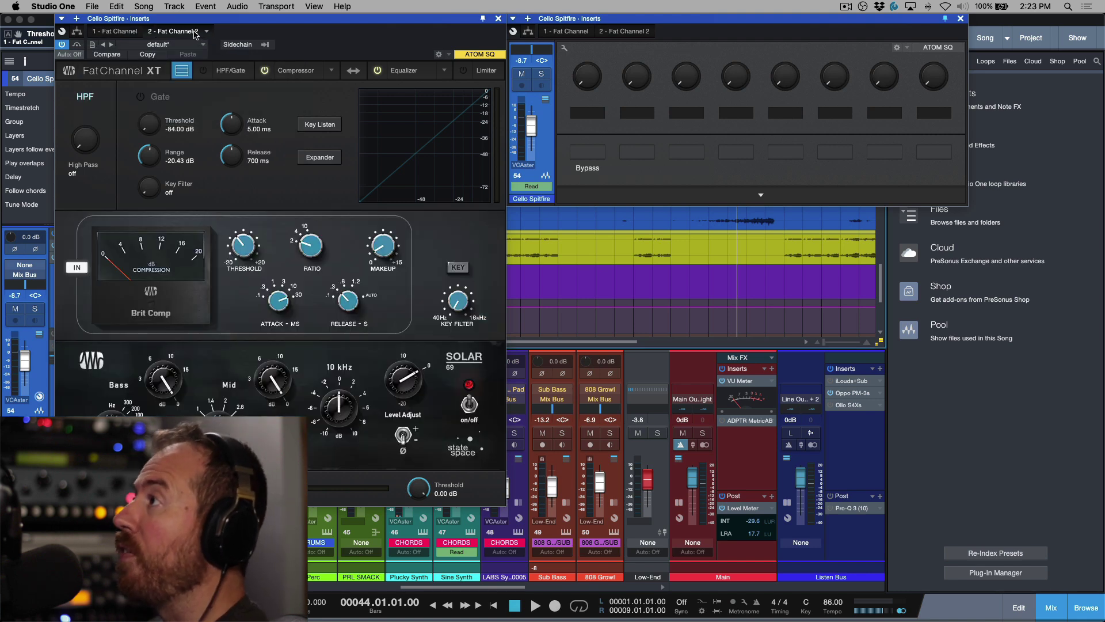
{"action": "right_click", "coordinate": [77, 46]}
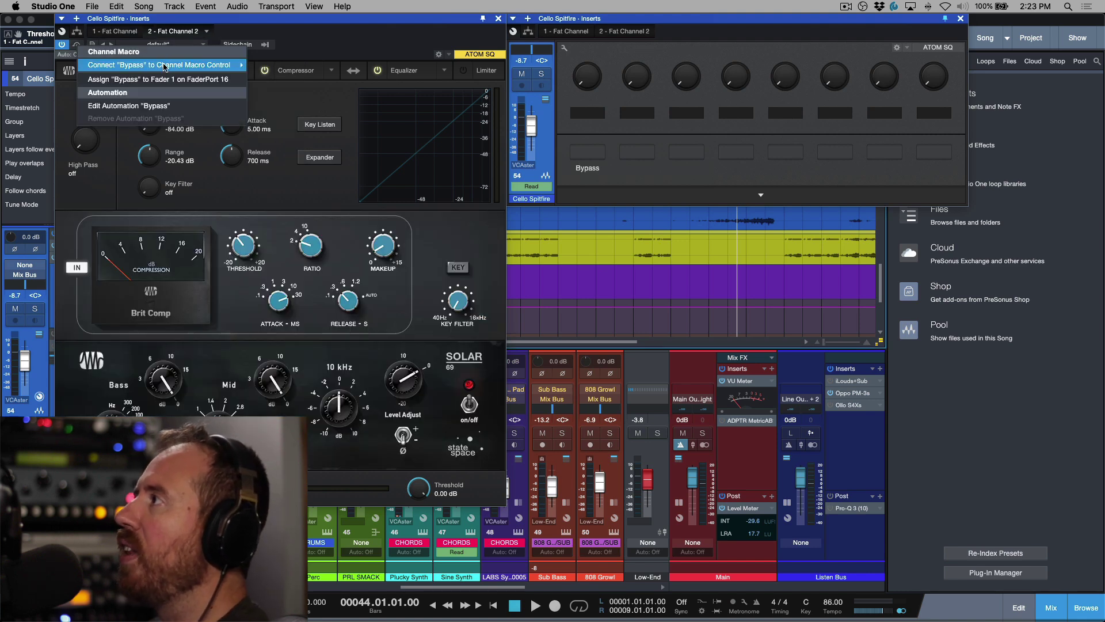
{"action": "mouse_move", "coordinate": [173, 65]}
{"action": "left_click", "coordinate": [299, 70]}
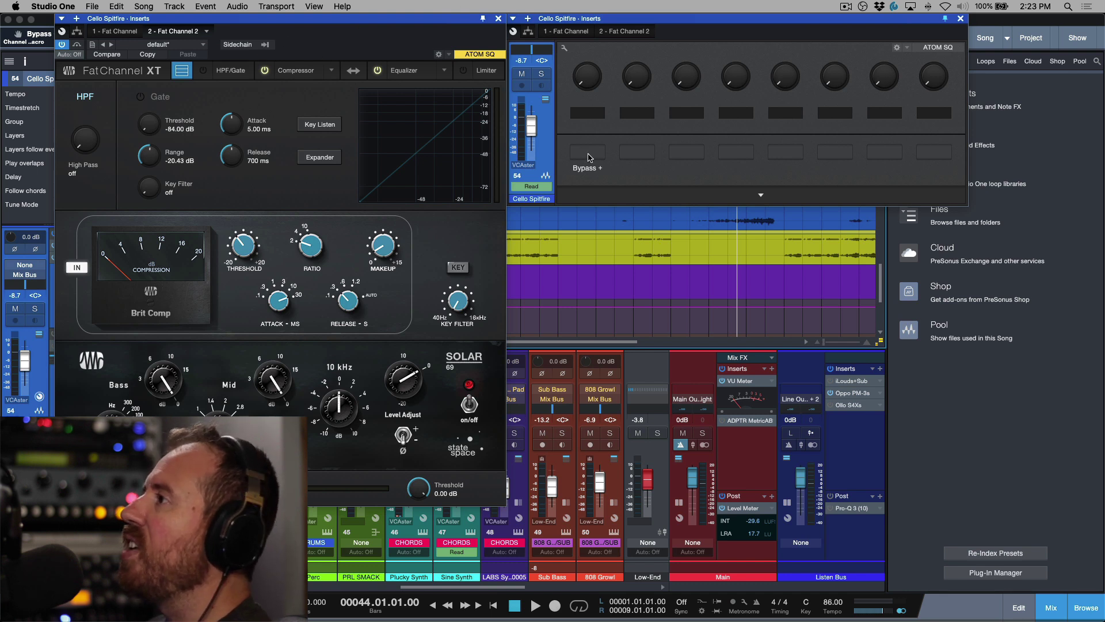
Arrange the Fat Channel and macro control windows side by side and toggle macro Button 1 to test both bypasses
{"action": "left_click_drag", "start_coordinate": [656, 18], "coordinate": [699, 19]}
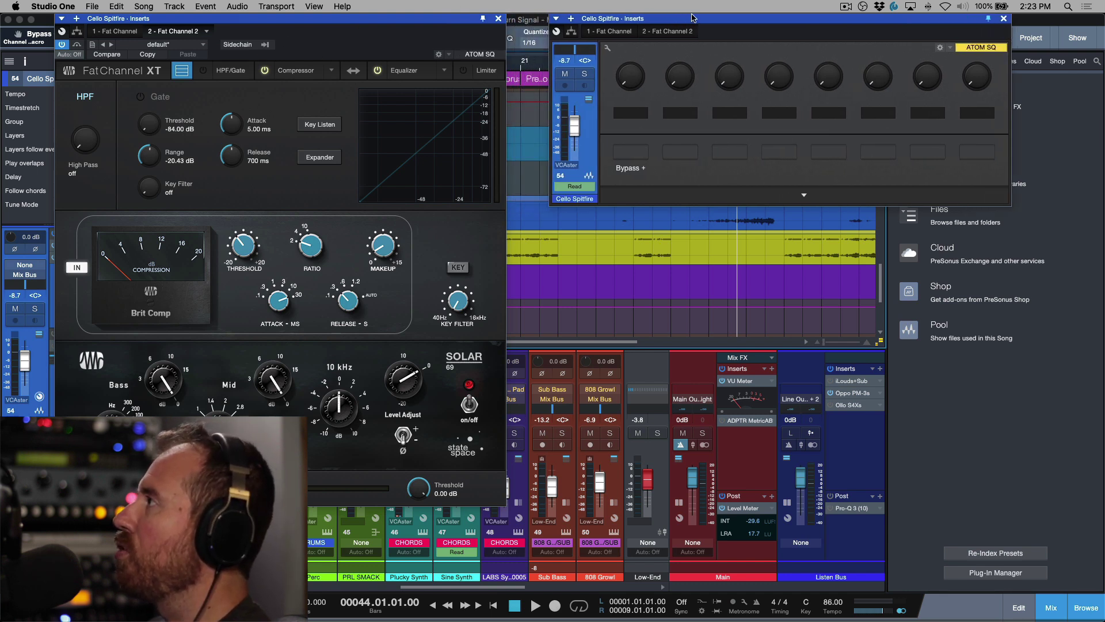
{"action": "left_click_drag", "start_coordinate": [457, 23], "coordinate": [498, 23]}
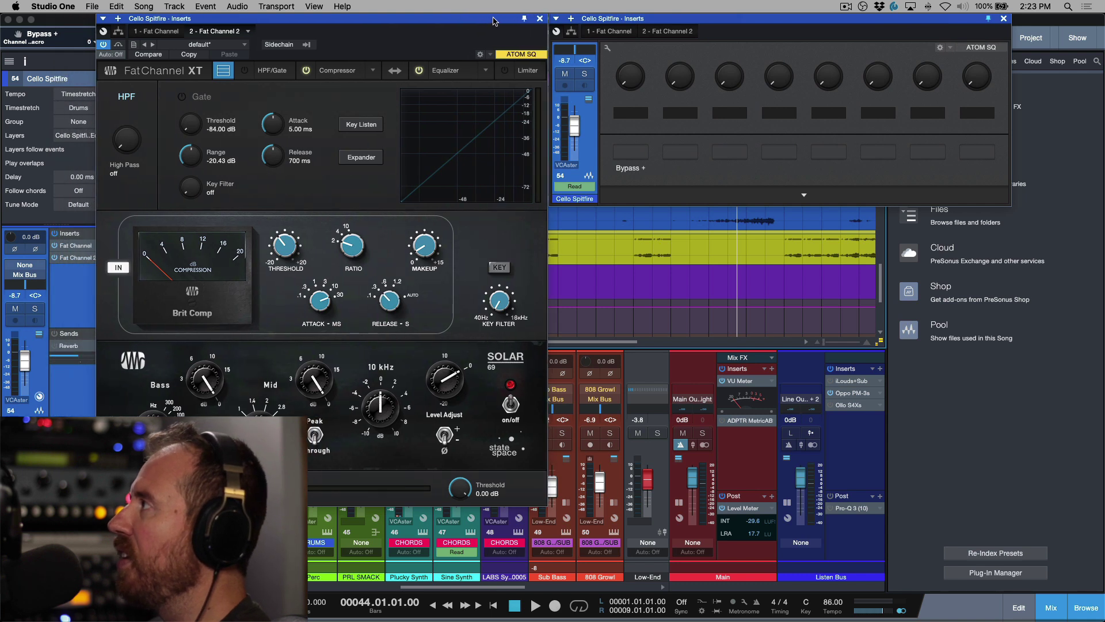
{"action": "left_click", "coordinate": [628, 155]}
{"action": "left_click", "coordinate": [628, 155]}
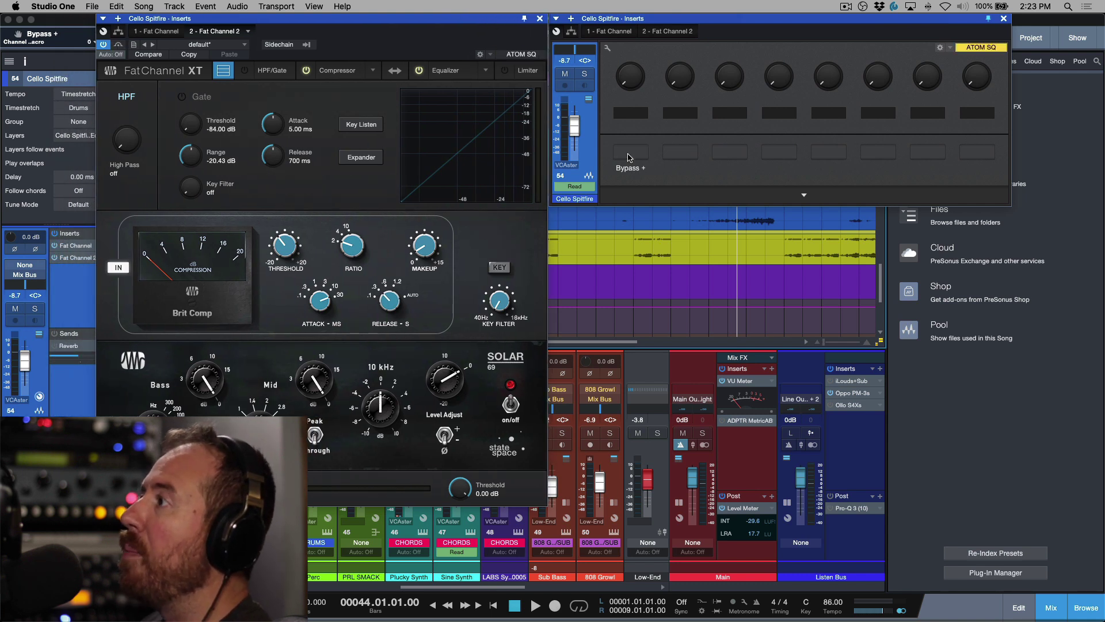
{"action": "left_click", "coordinate": [629, 154]}
{"action": "left_click", "coordinate": [628, 154]}
{"action": "left_click", "coordinate": [629, 153]}
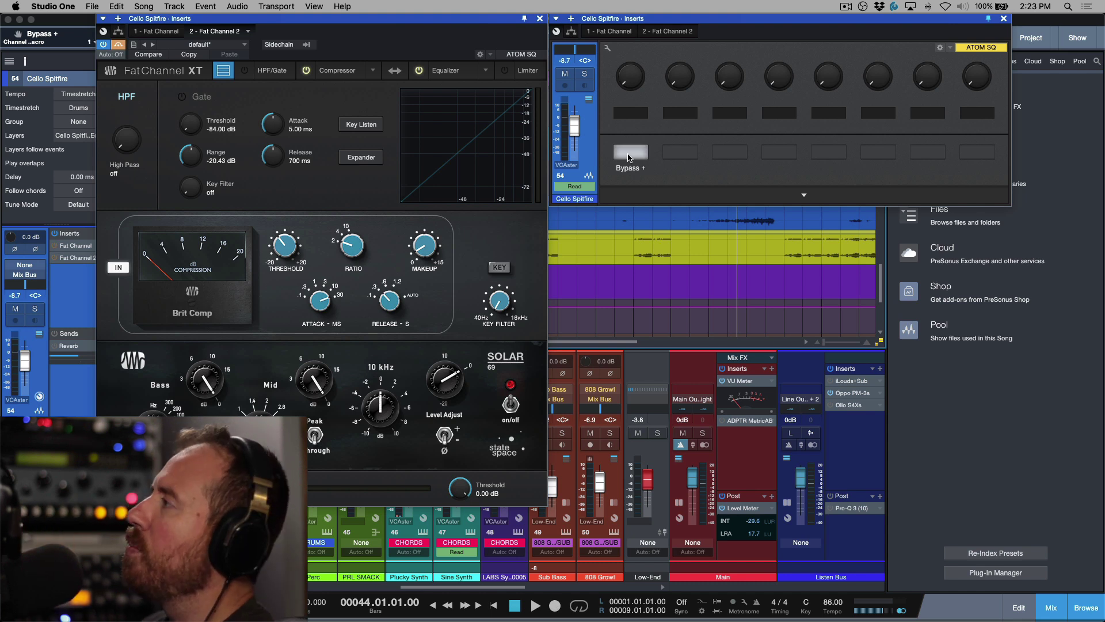
{"action": "left_click", "coordinate": [629, 154]}
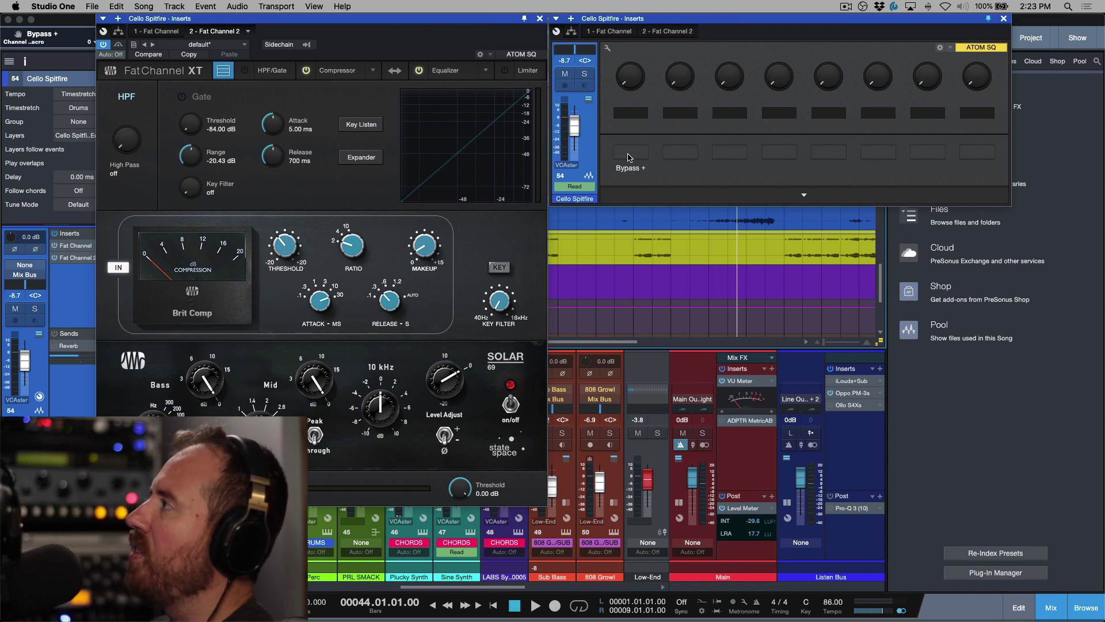
Set the second Fat Channel's Bypass target on macro Button 1 to the Invert transition in the macro mapping
{"action": "left_click", "coordinate": [608, 49]}
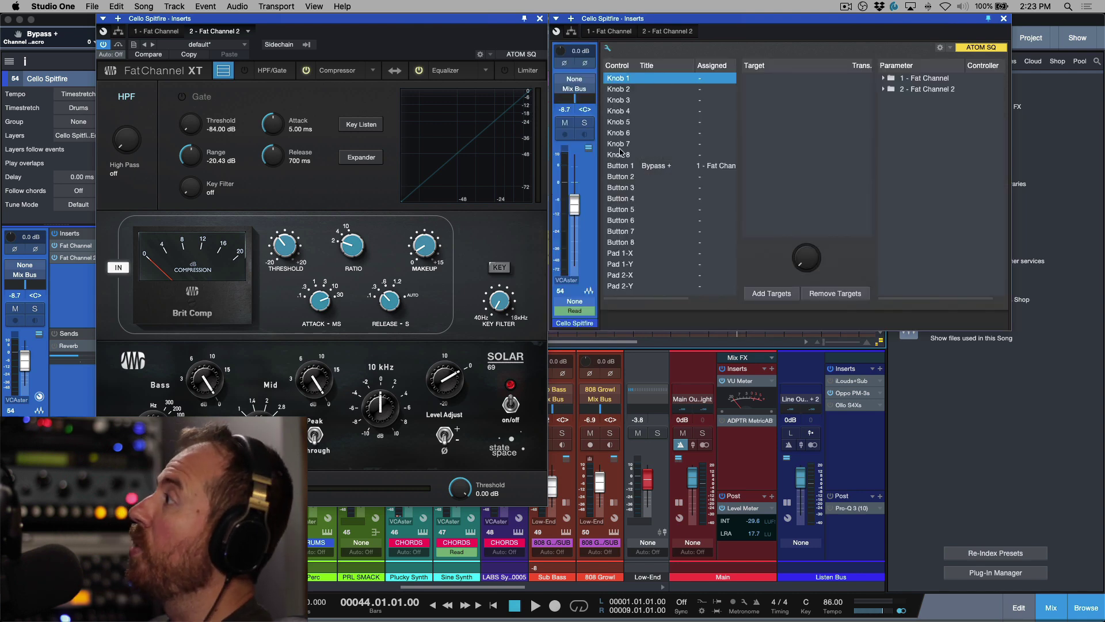
{"action": "left_click", "coordinate": [626, 167]}
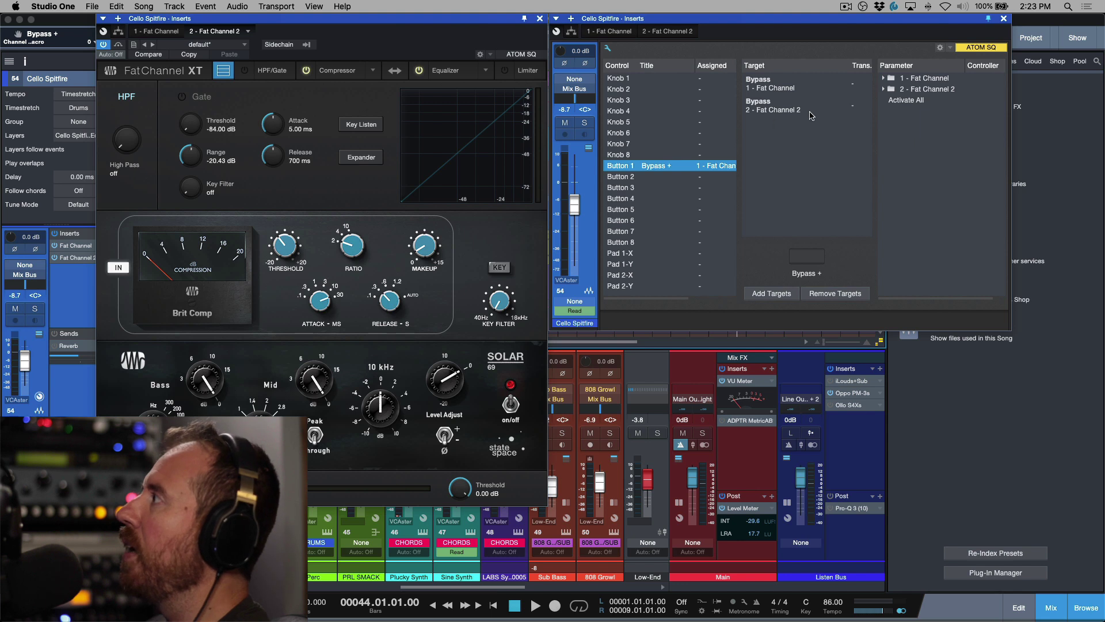
{"action": "left_click", "coordinate": [855, 111]}
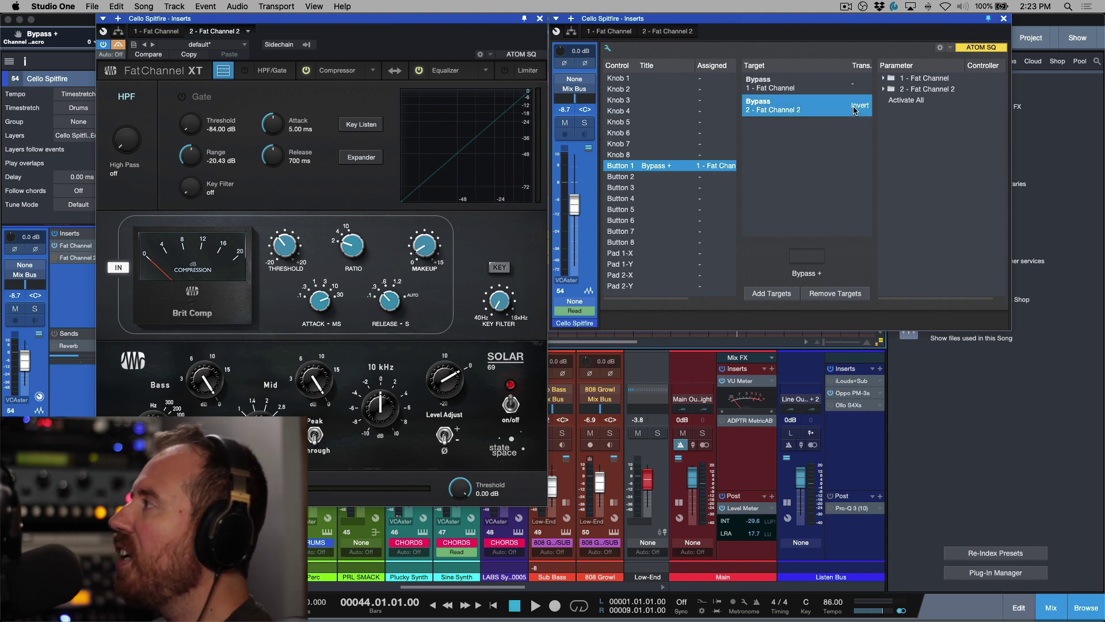
Toggle macro Button 1 repeatedly in the mapping view to check how it switches between the two Fat Channels
{"action": "left_click", "coordinate": [810, 262]}
{"action": "left_click", "coordinate": [810, 263]}
{"action": "left_click", "coordinate": [811, 263]}
{"action": "left_click", "coordinate": [811, 262]}
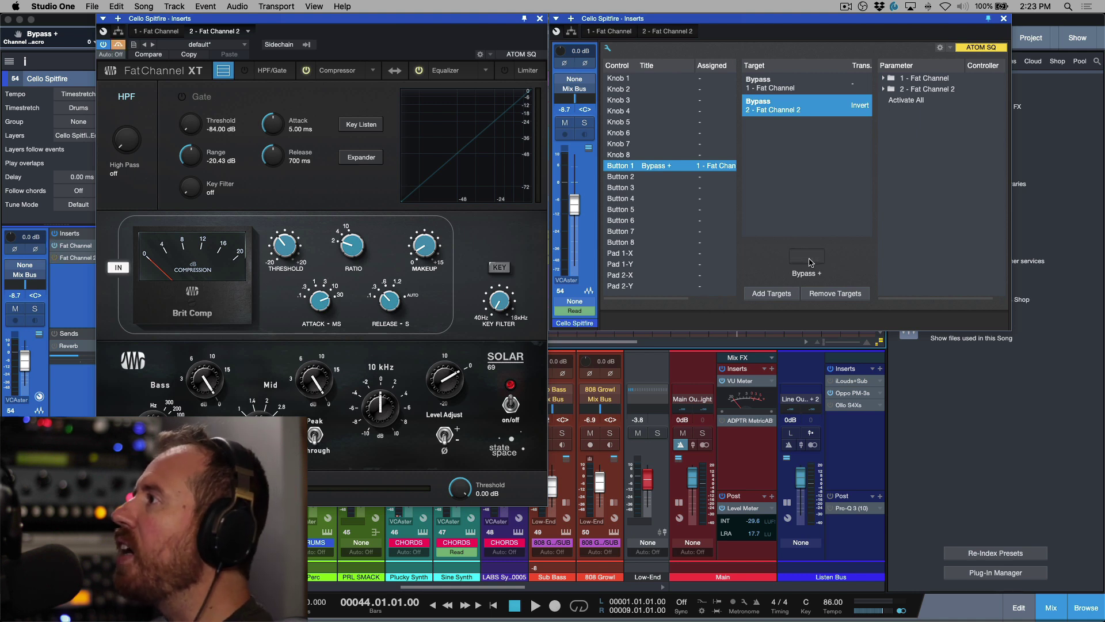
{"action": "left_click", "coordinate": [810, 263]}
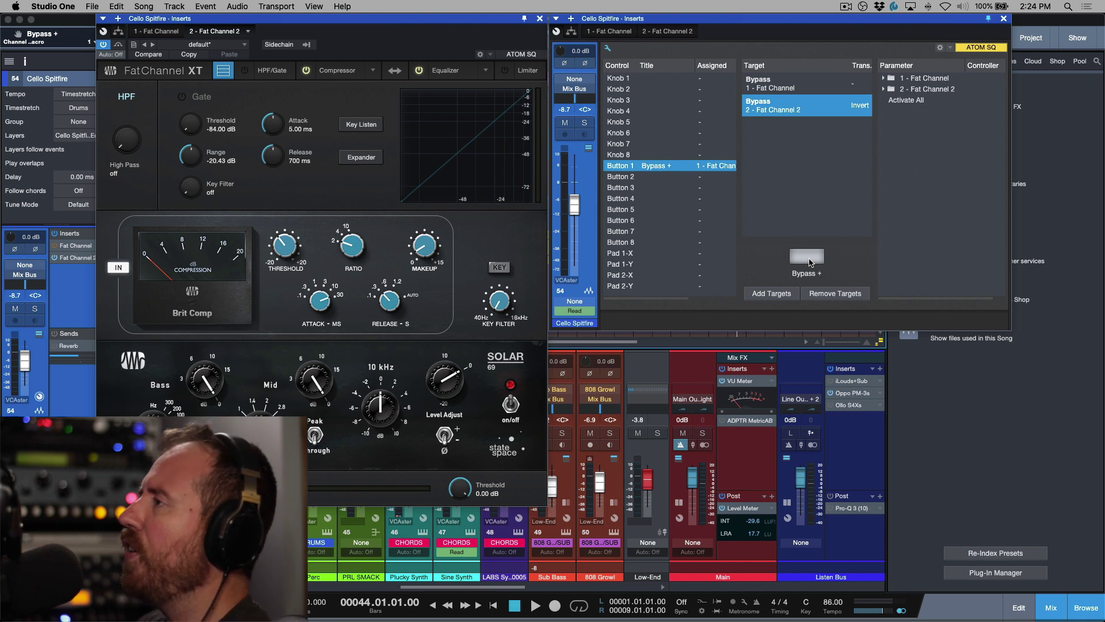
{"action": "left_click", "coordinate": [808, 256]}
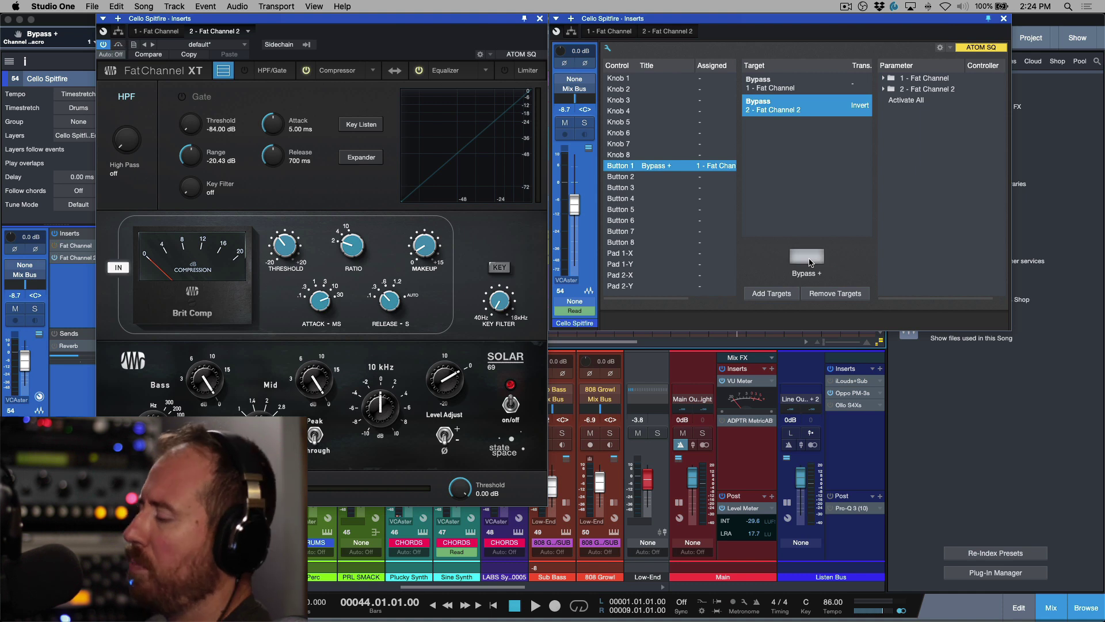
Solo Cello Spitfire and play it while switching macro Button 1, checking the compression in both Fat Channels
{"action": "key", "text": "s"}
{"action": "key", "text": "space"}
{"action": "left_click", "coordinate": [809, 257]}
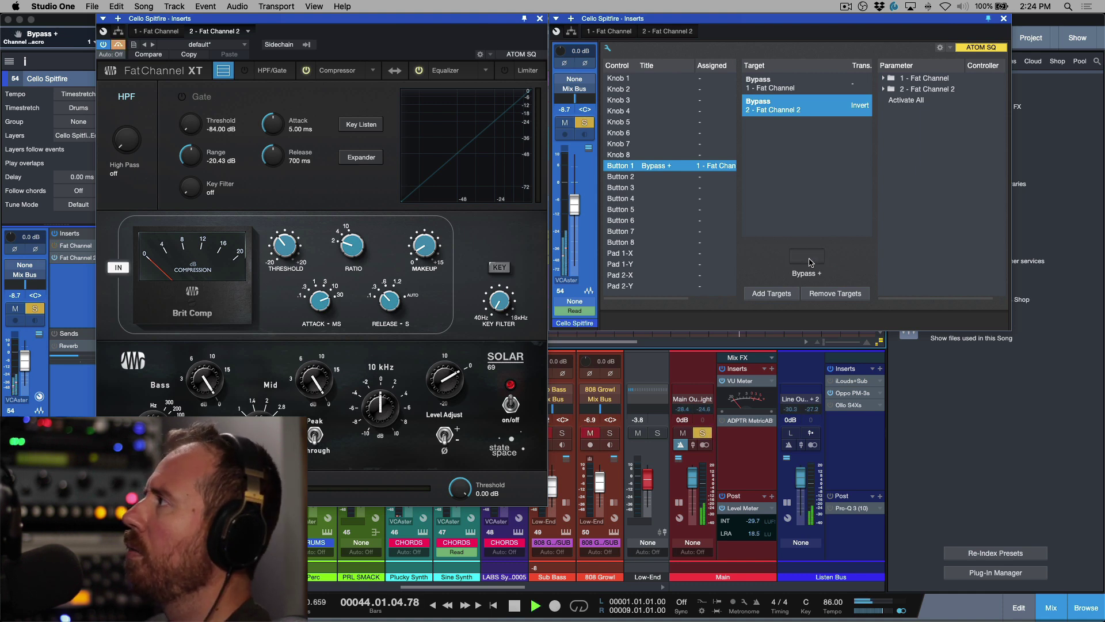
{"action": "left_click", "coordinate": [808, 257]}
{"action": "left_click", "coordinate": [808, 259]}
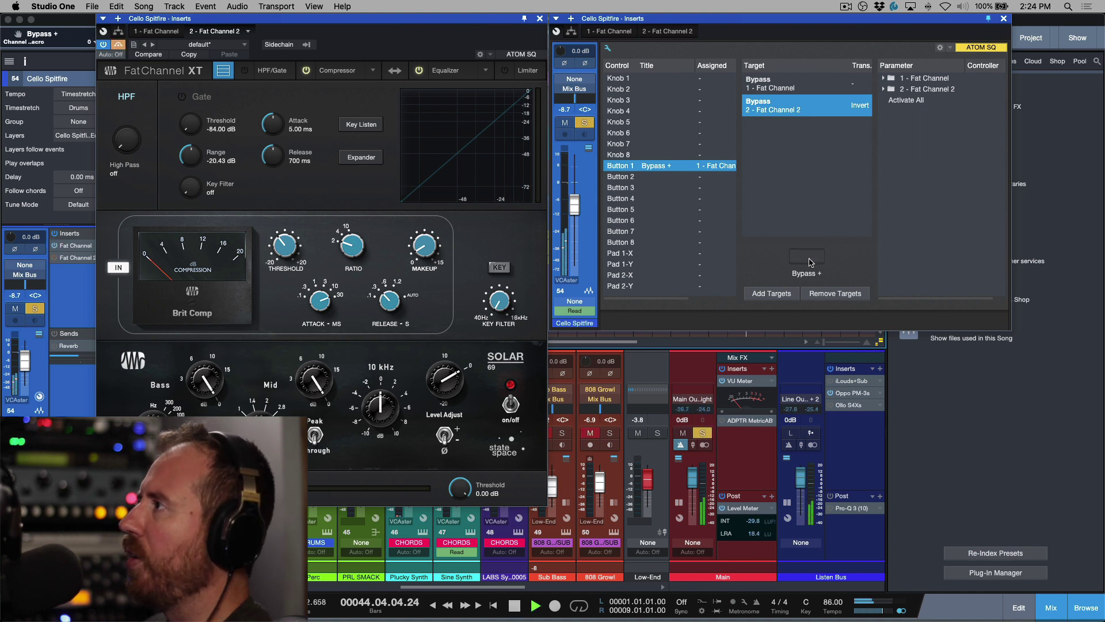
{"action": "left_click", "coordinate": [809, 259]}
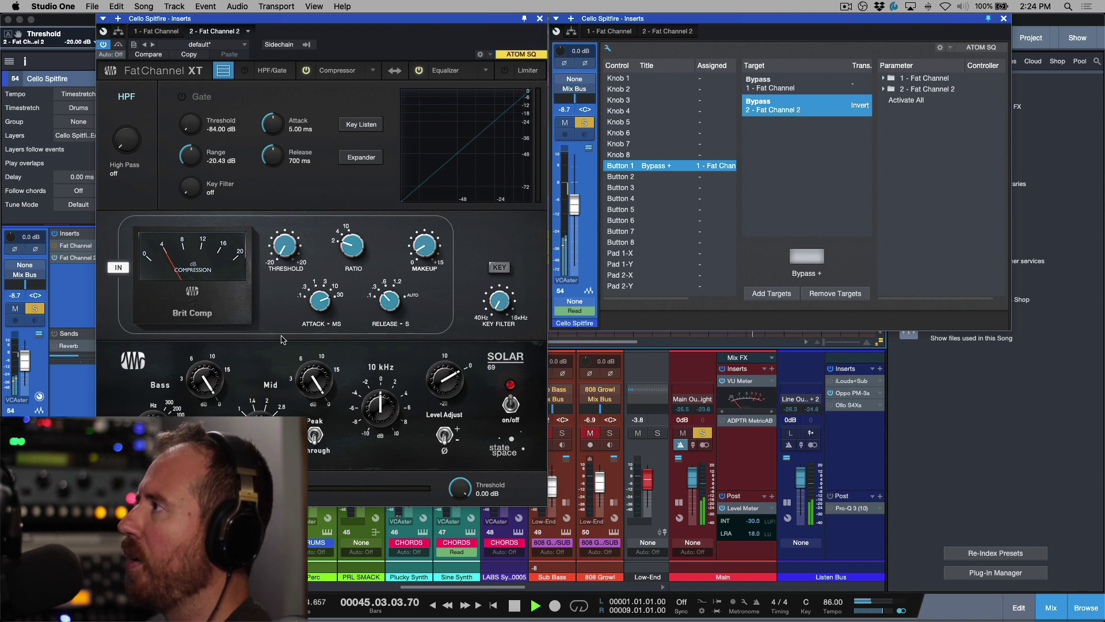
{"action": "left_click", "coordinate": [160, 32]}
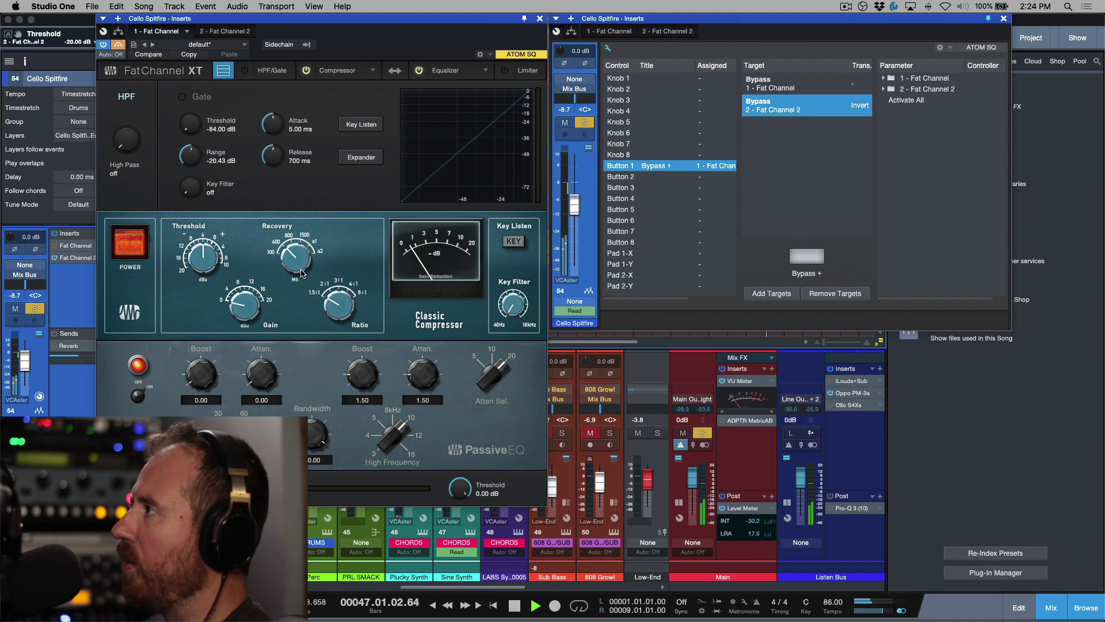
{"action": "left_click", "coordinate": [809, 257]}
{"action": "key", "text": "space"}
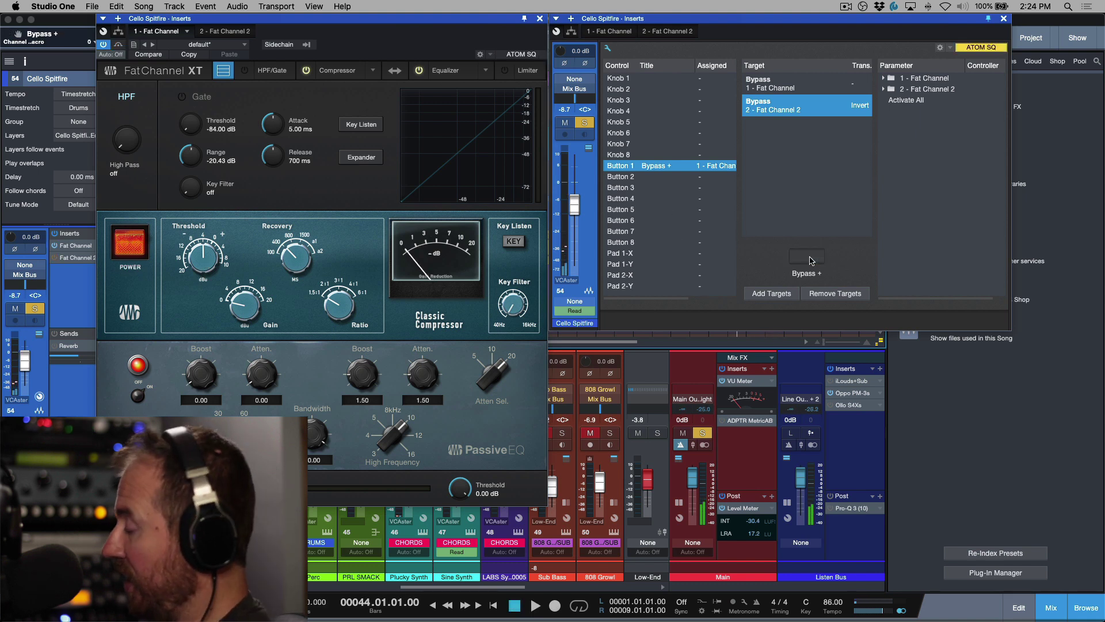
Replay Cello Spitfire and switch macro Button 1 to compare the two Fat Channel settings by ear
{"action": "key", "text": "space"}
{"action": "left_click", "coordinate": [809, 257]}
{"action": "left_click", "coordinate": [809, 257]}
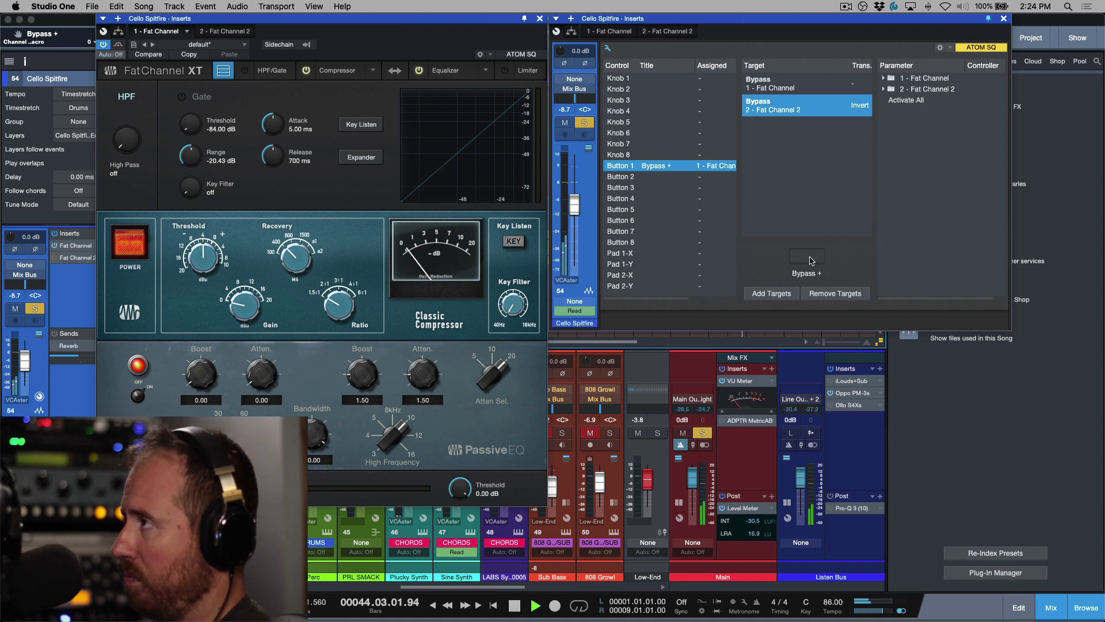
{"action": "left_click", "coordinate": [808, 258]}
{"action": "left_click", "coordinate": [809, 258]}
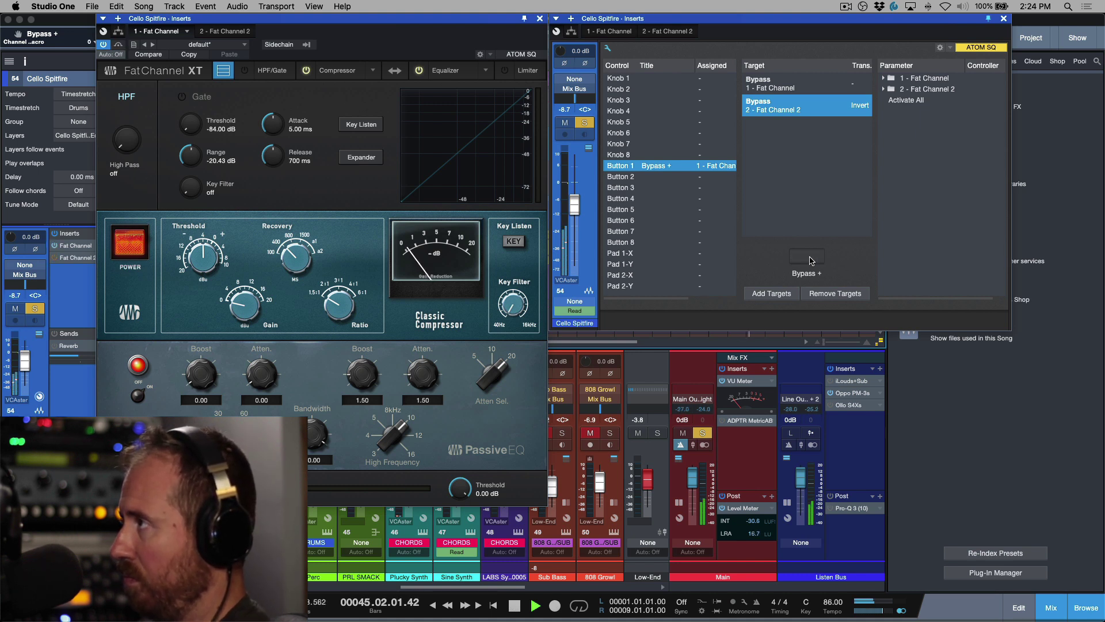
{"action": "left_click", "coordinate": [808, 257]}
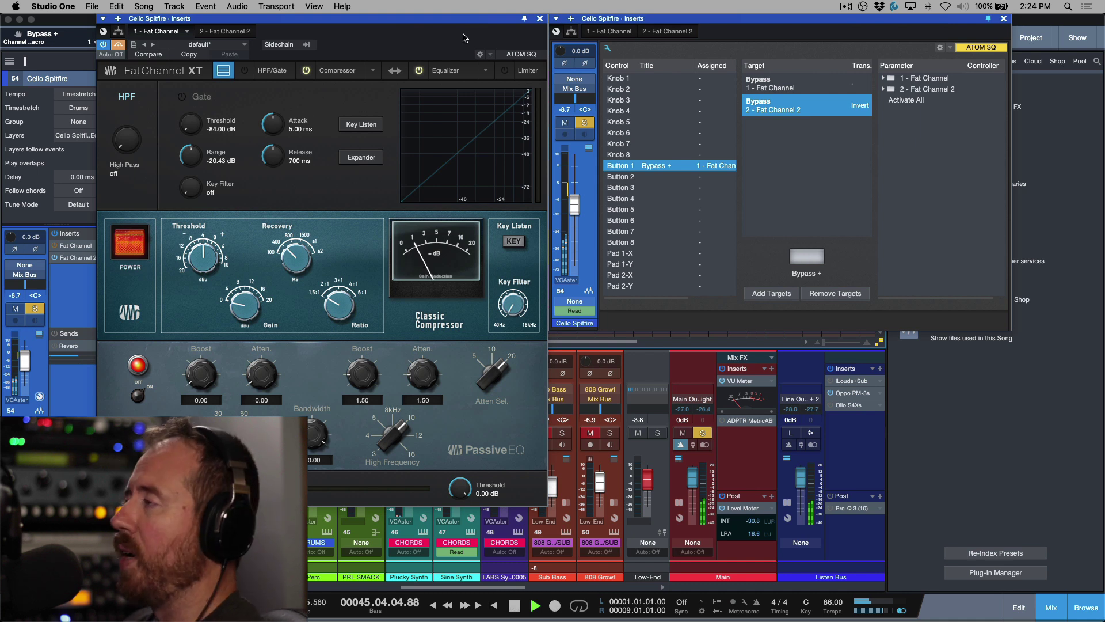
{"action": "key", "text": "space"}
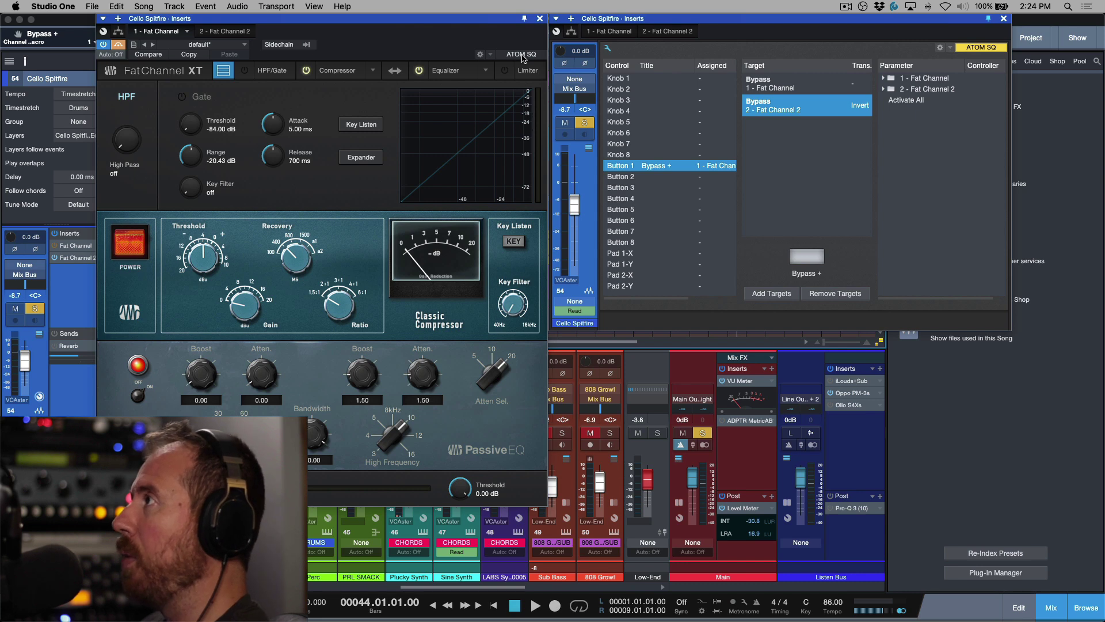
Close the Fat Channel window and reopen Cello Spitfire's macro mapping to review and toggle Button 1's two Bypass targets
{"action": "left_click", "coordinate": [540, 19]}
{"action": "left_click", "coordinate": [607, 48]}
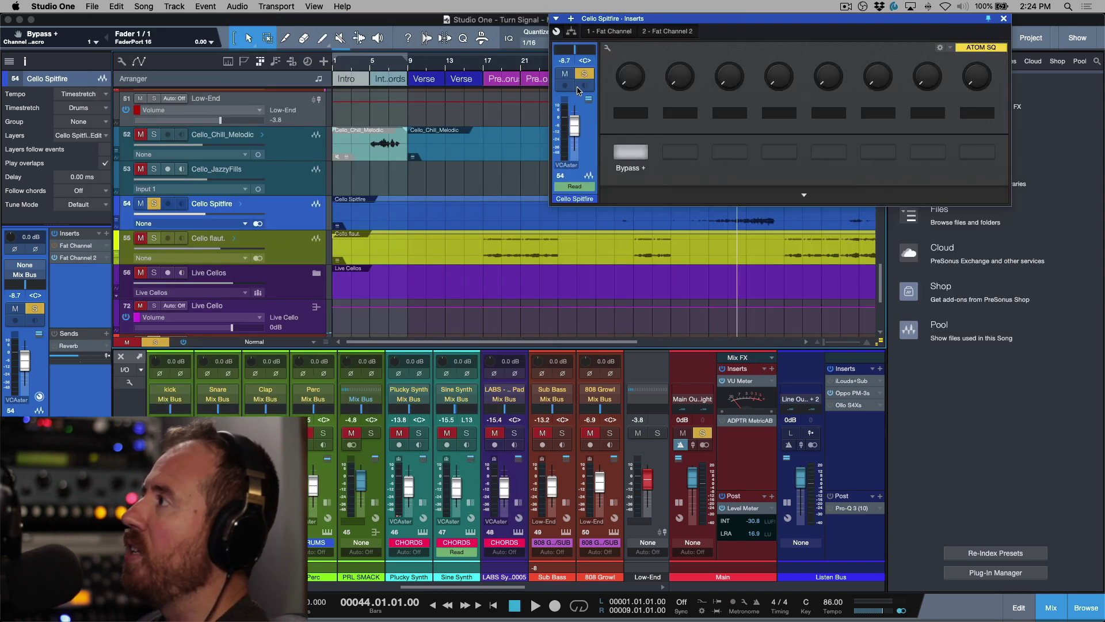
{"action": "left_click", "coordinate": [40, 396]}
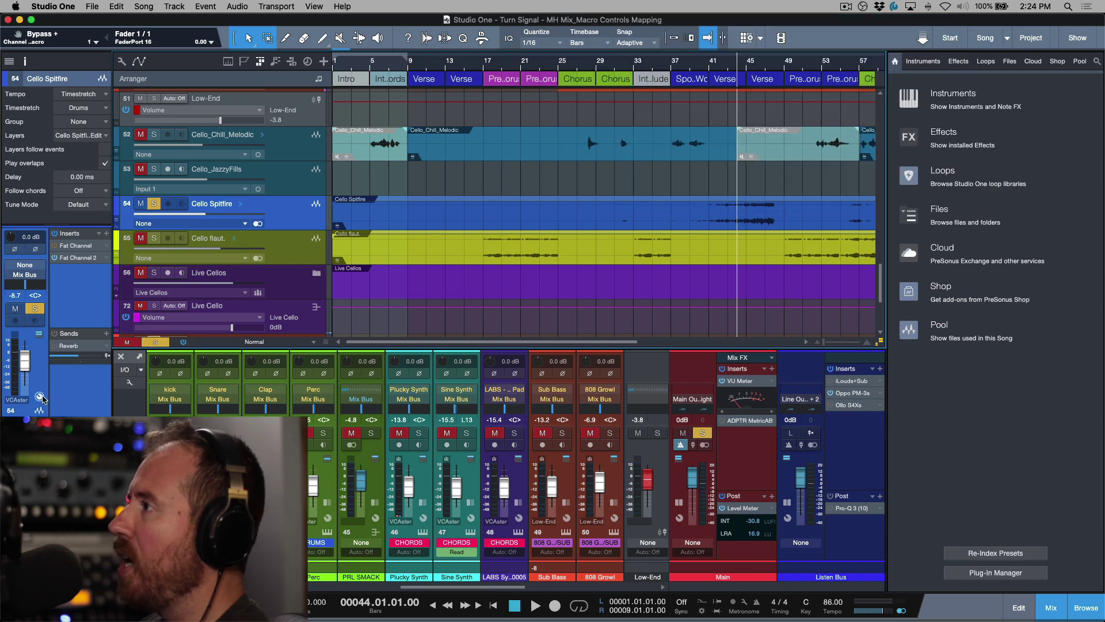
{"action": "left_click", "coordinate": [40, 396]}
{"action": "left_click", "coordinate": [608, 49]}
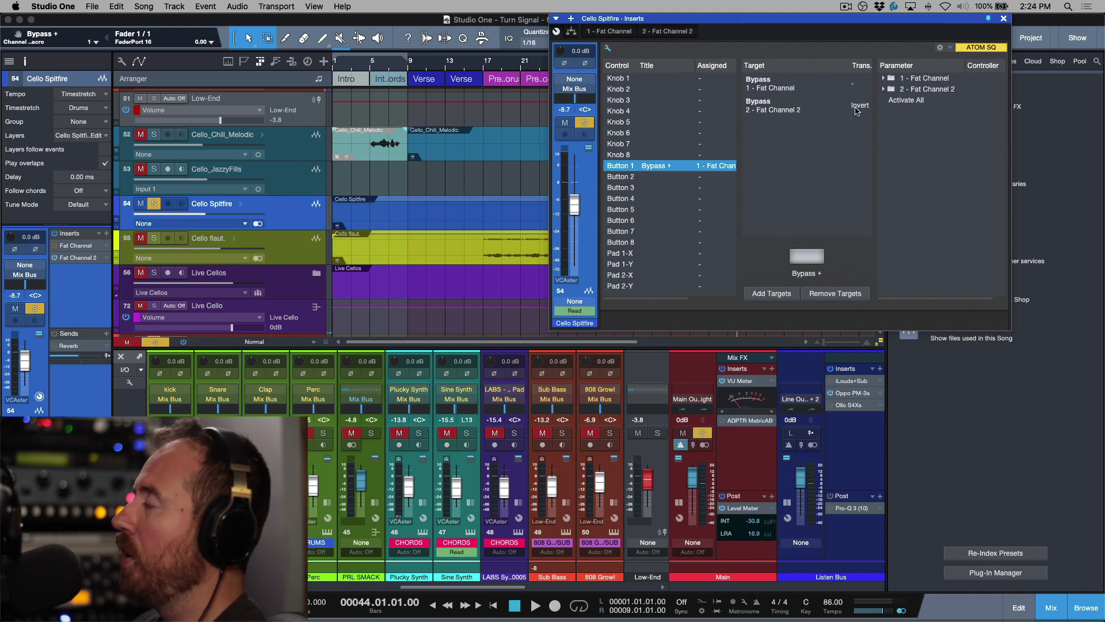
{"action": "left_click", "coordinate": [815, 259]}
{"action": "left_click", "coordinate": [815, 259]}
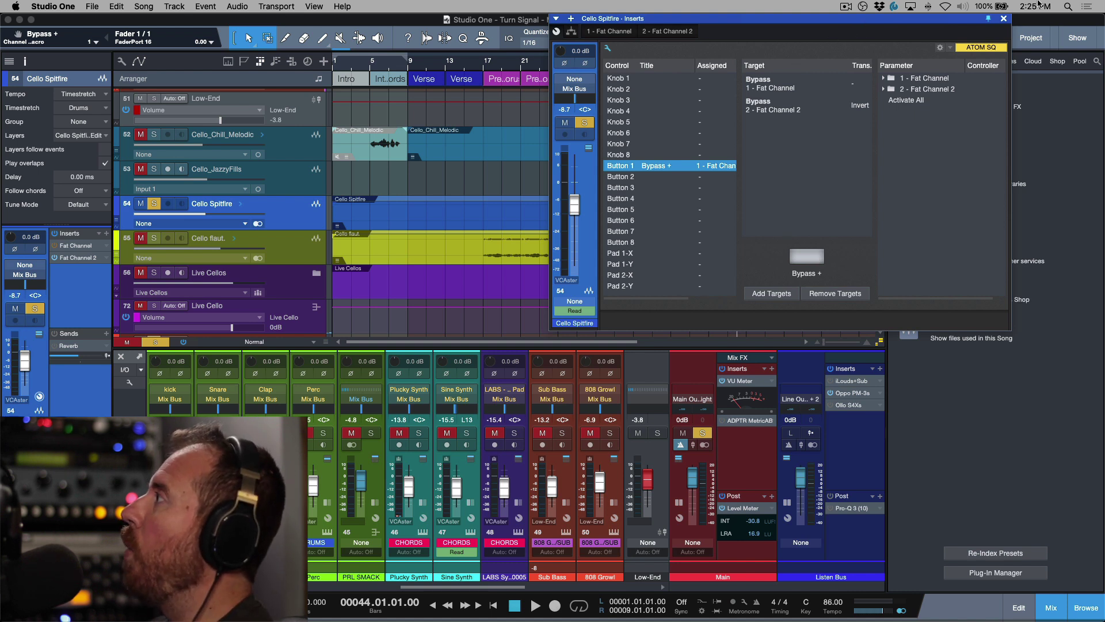
Bring Cello Spitfire into view in the console, open its macro controls from that channel strip, and close them
{"action": "left_click", "coordinate": [1005, 19]}
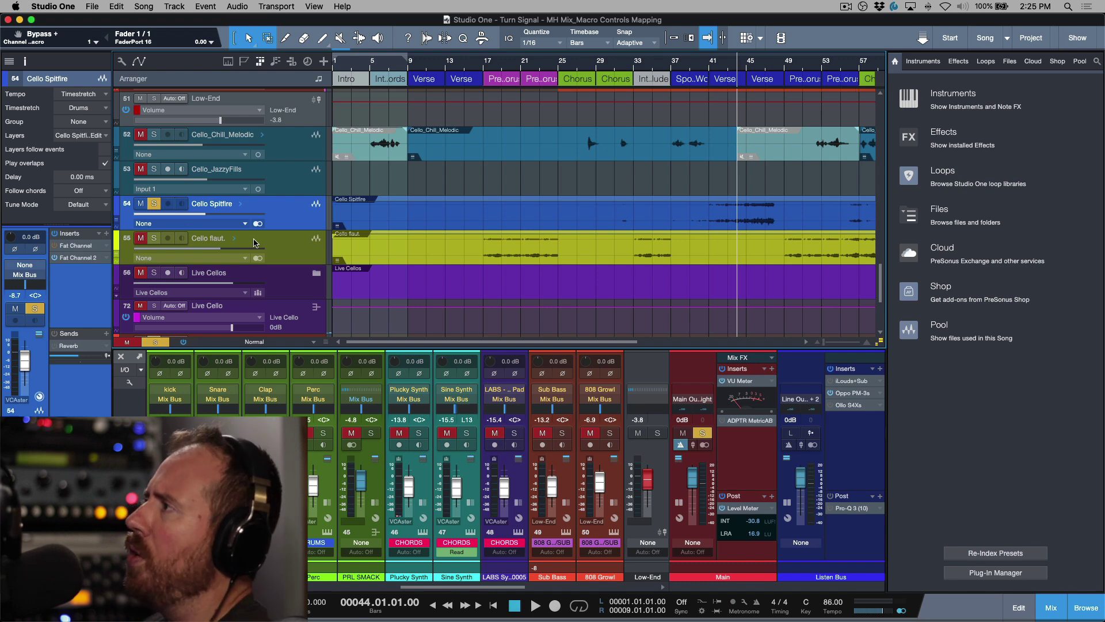
{"action": "left_click", "coordinate": [293, 223]}
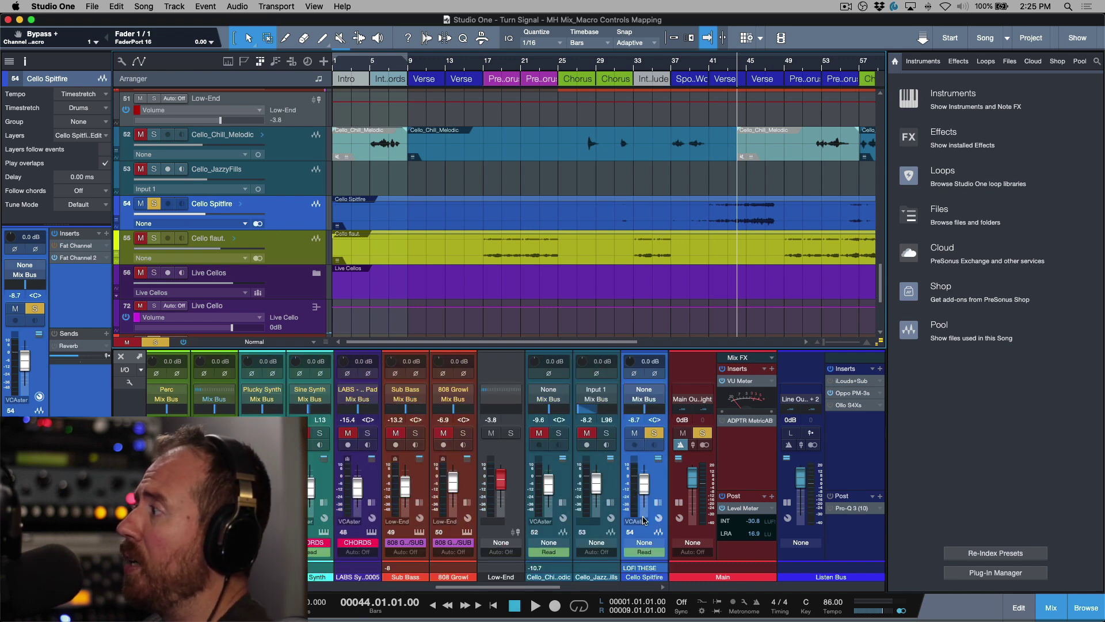
{"action": "left_click", "coordinate": [659, 517]}
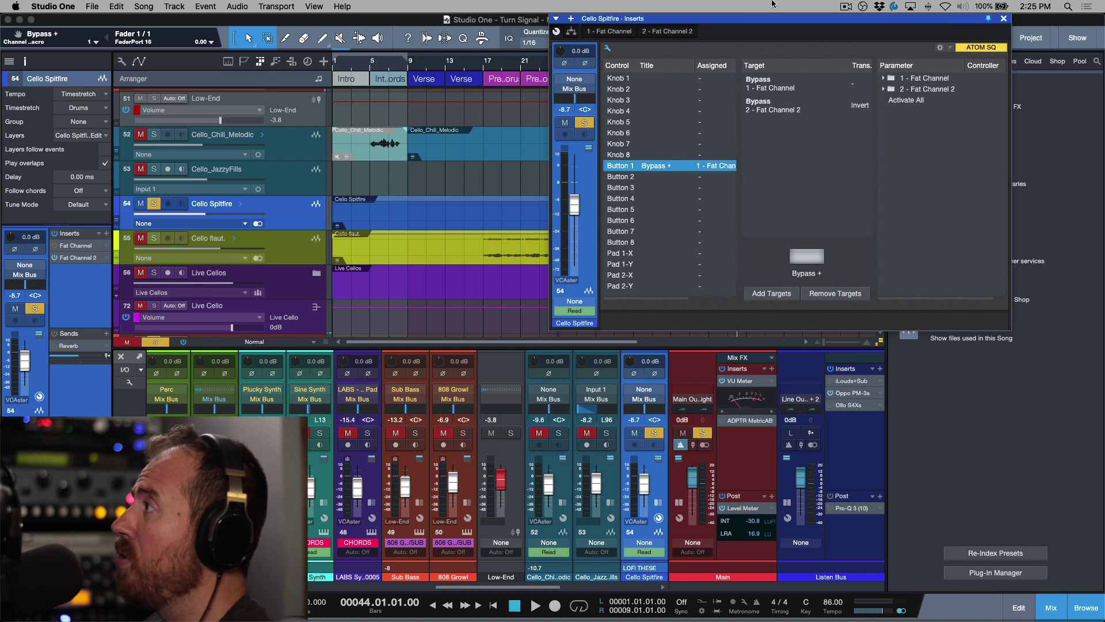
{"action": "left_click", "coordinate": [1005, 19]}
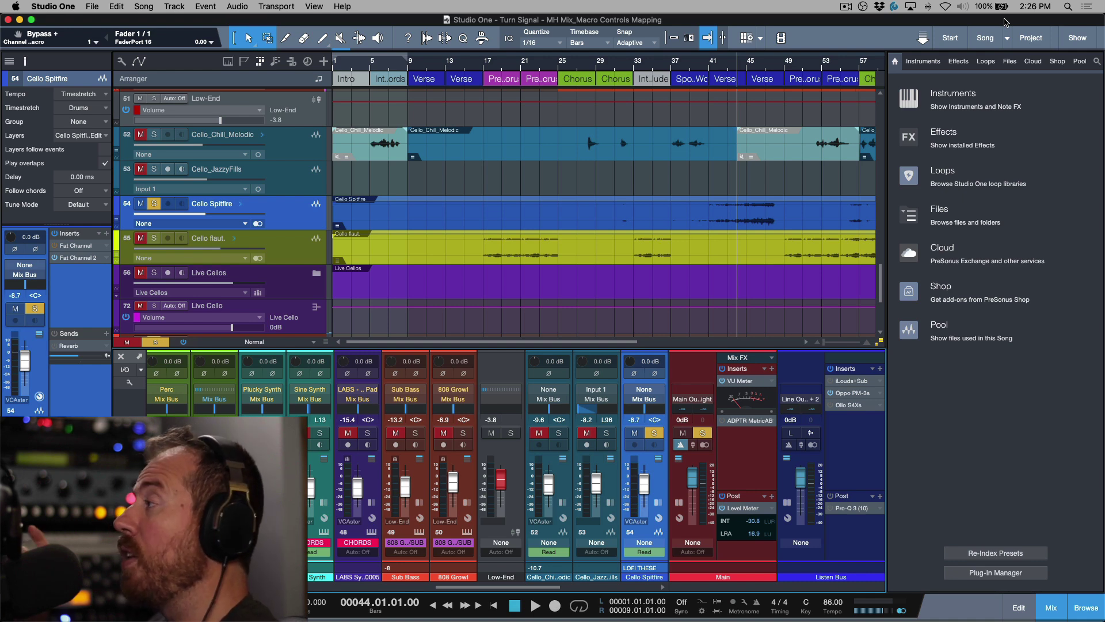
Remove all inserts from the Cello Spitfire channel and from the Main output channel
{"action": "left_click", "coordinate": [102, 234]}
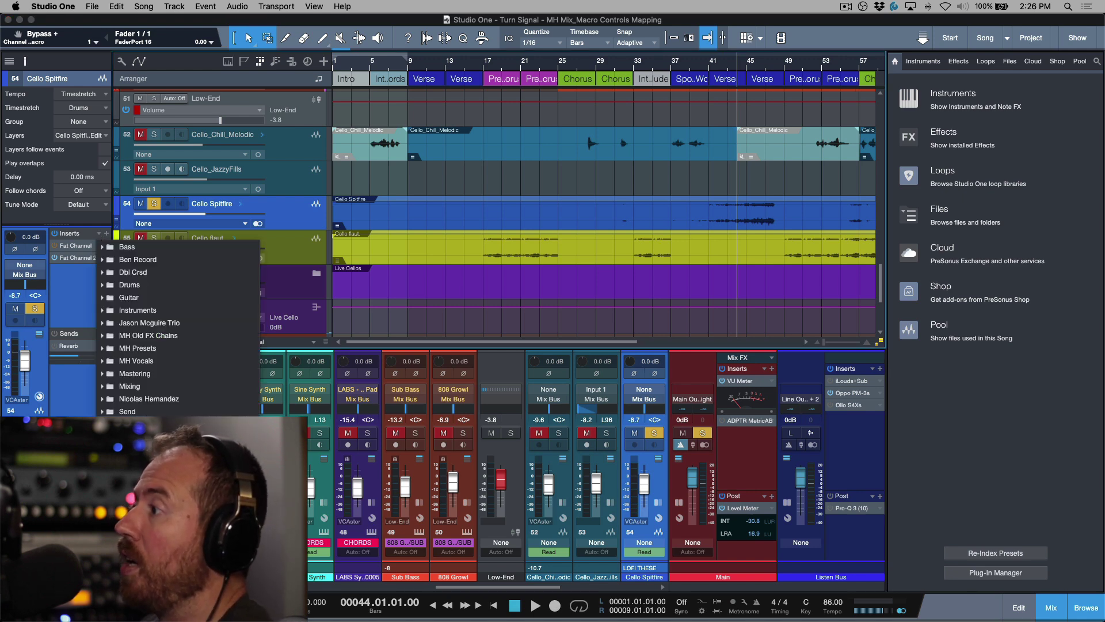
{"action": "key", "text": "Escape"}
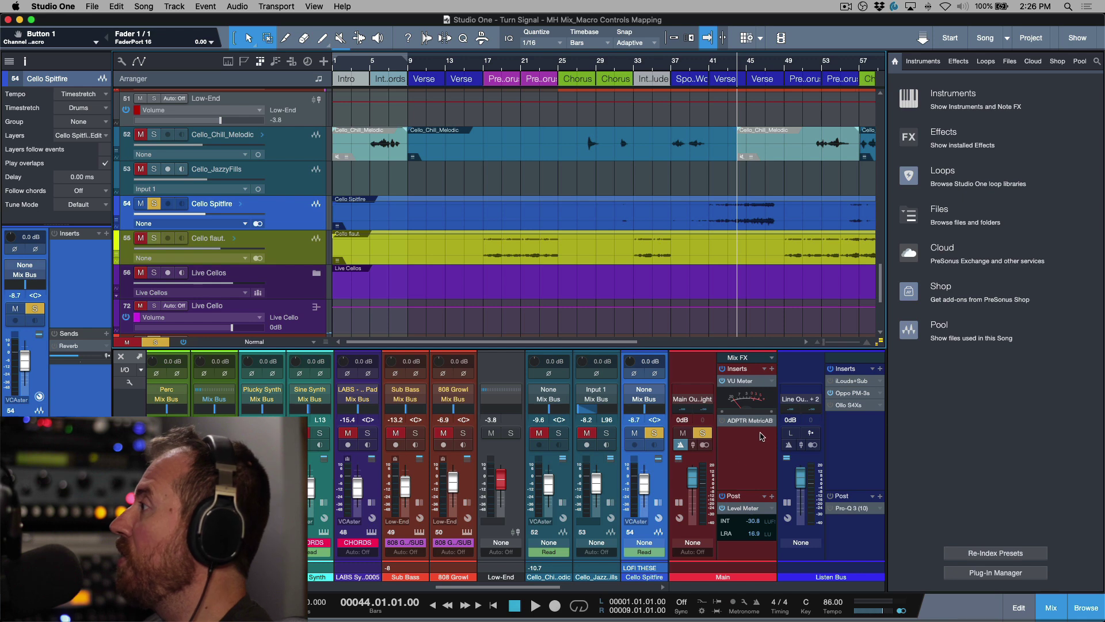
{"action": "left_click", "coordinate": [765, 369]}
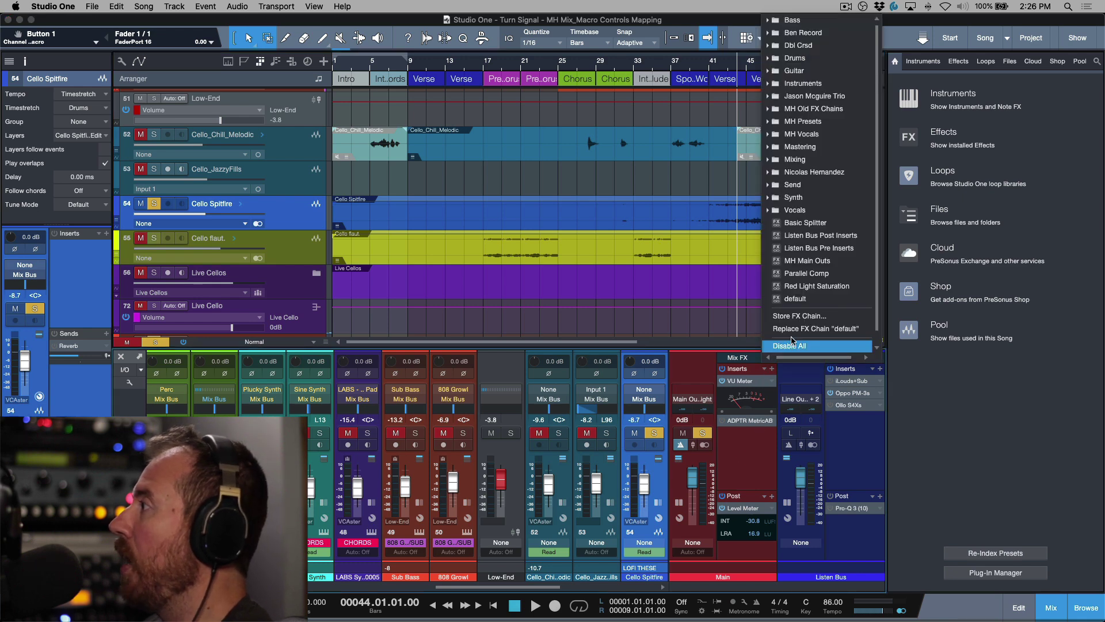
{"action": "left_click", "coordinate": [792, 343]}
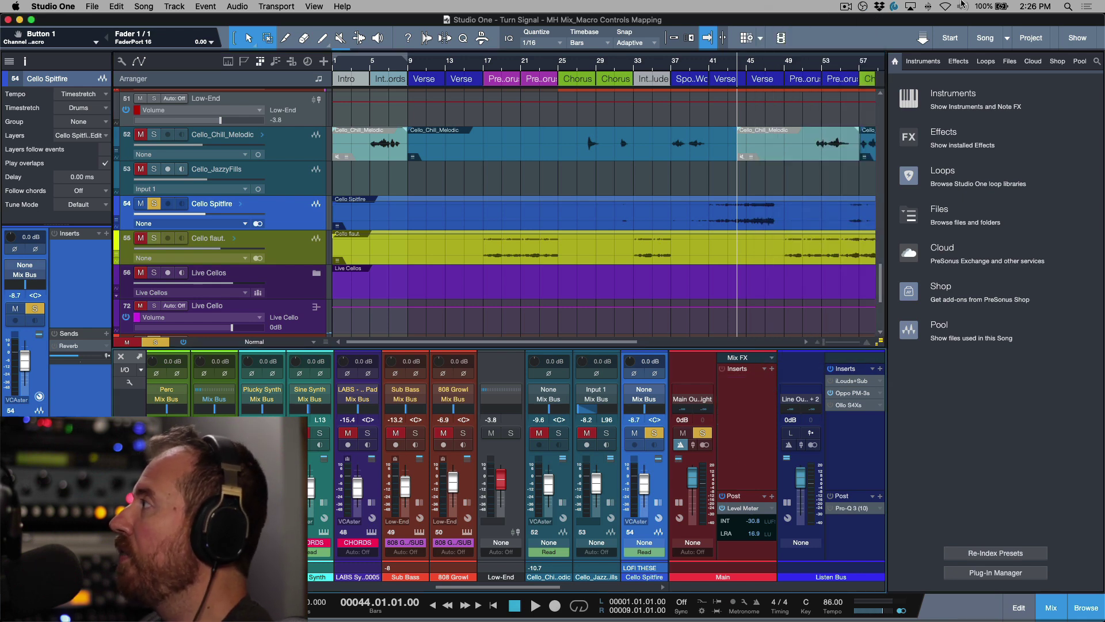
Load the MH Main Outs FX chain from the effects library into the Main output's inserts
{"action": "left_click", "coordinate": [960, 63]}
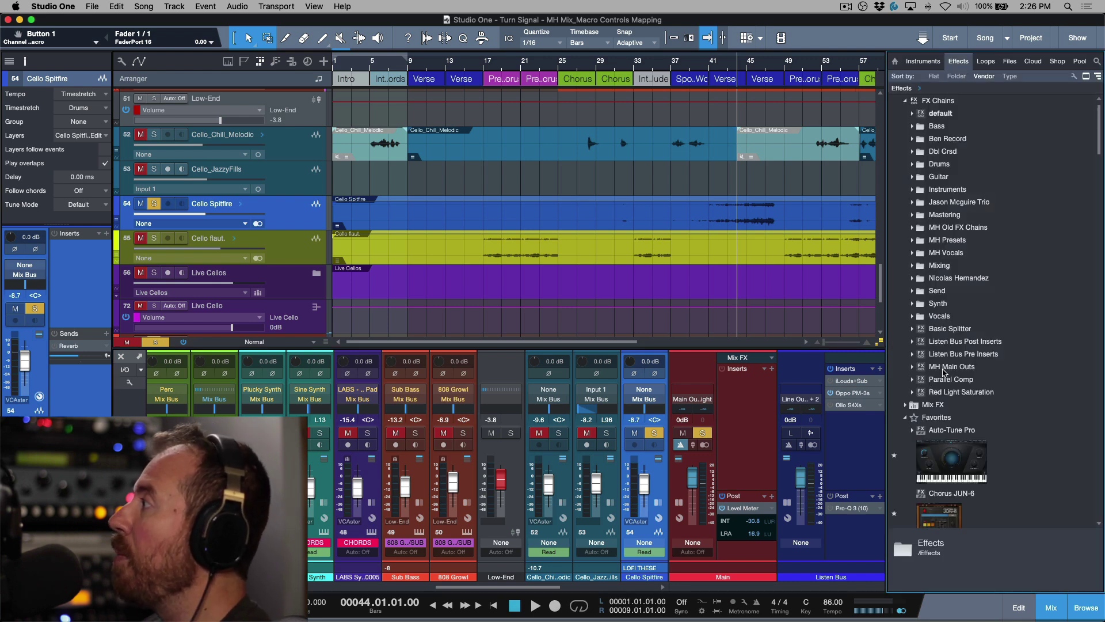
{"action": "left_click_drag", "start_coordinate": [944, 371], "coordinate": [747, 438]}
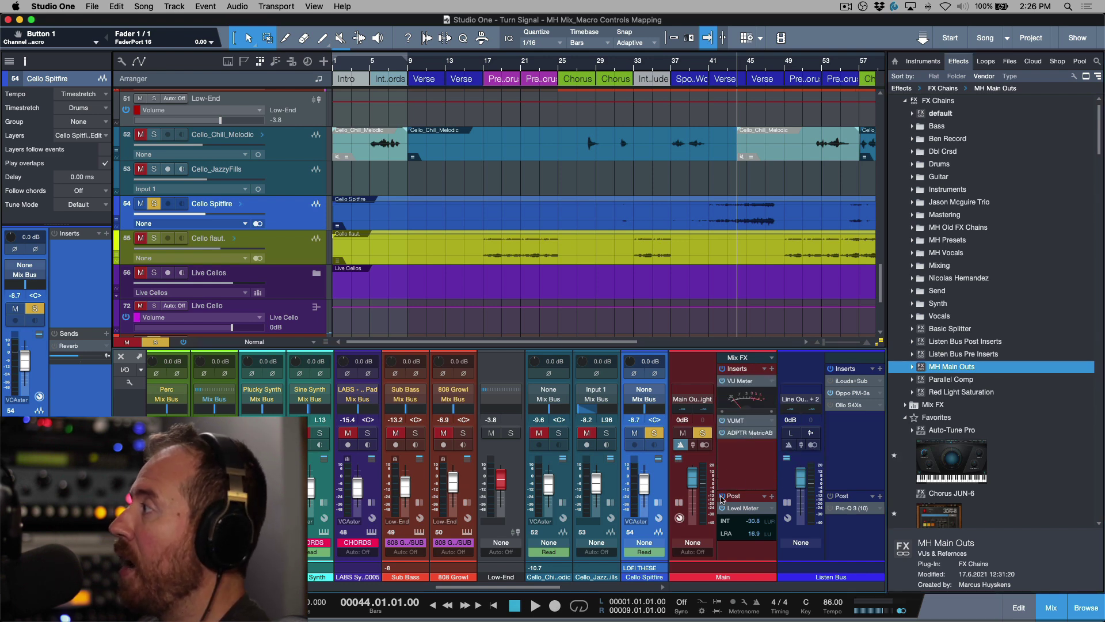
Replace all of the Listen Bus's post inserts with the Listen Bus Post Inserts FX chain
{"action": "left_click", "coordinate": [873, 497]}
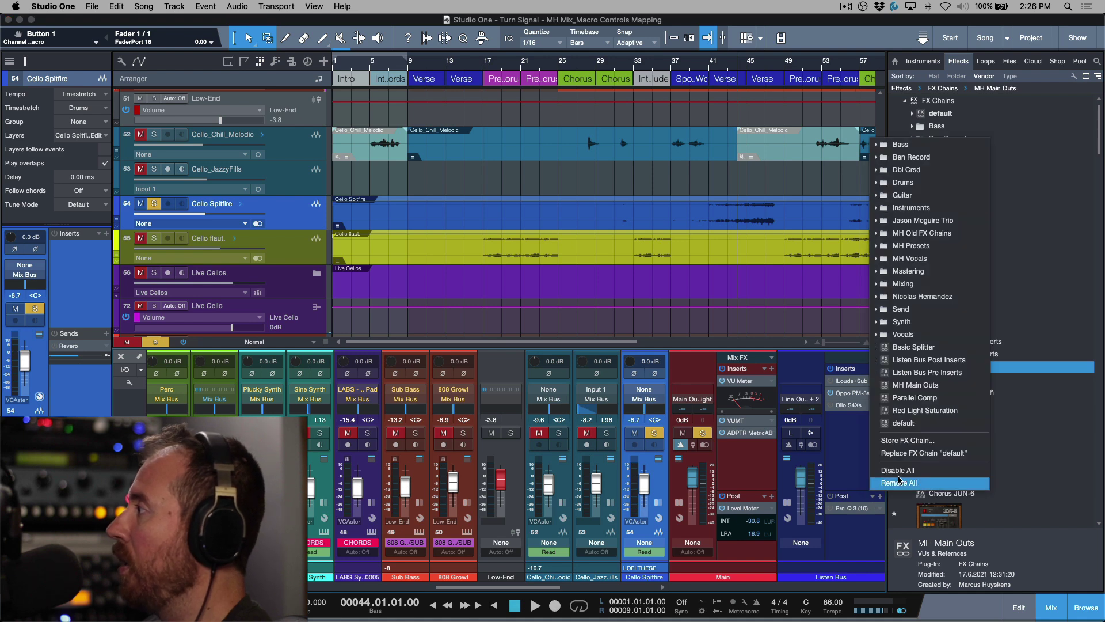
{"action": "left_click", "coordinate": [899, 482]}
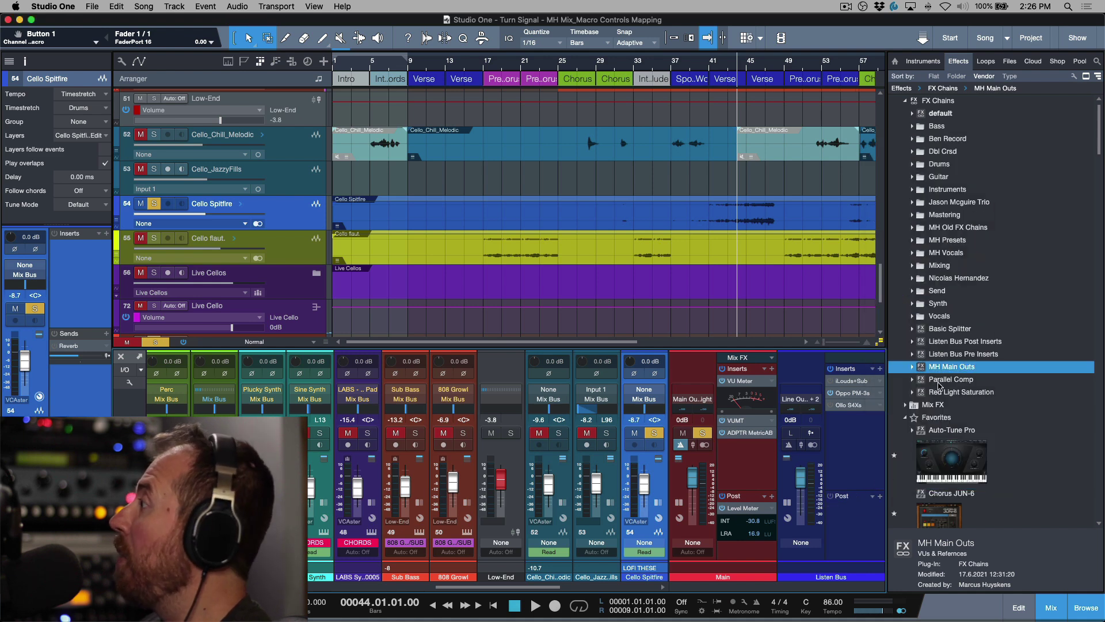
{"action": "left_click", "coordinate": [959, 342]}
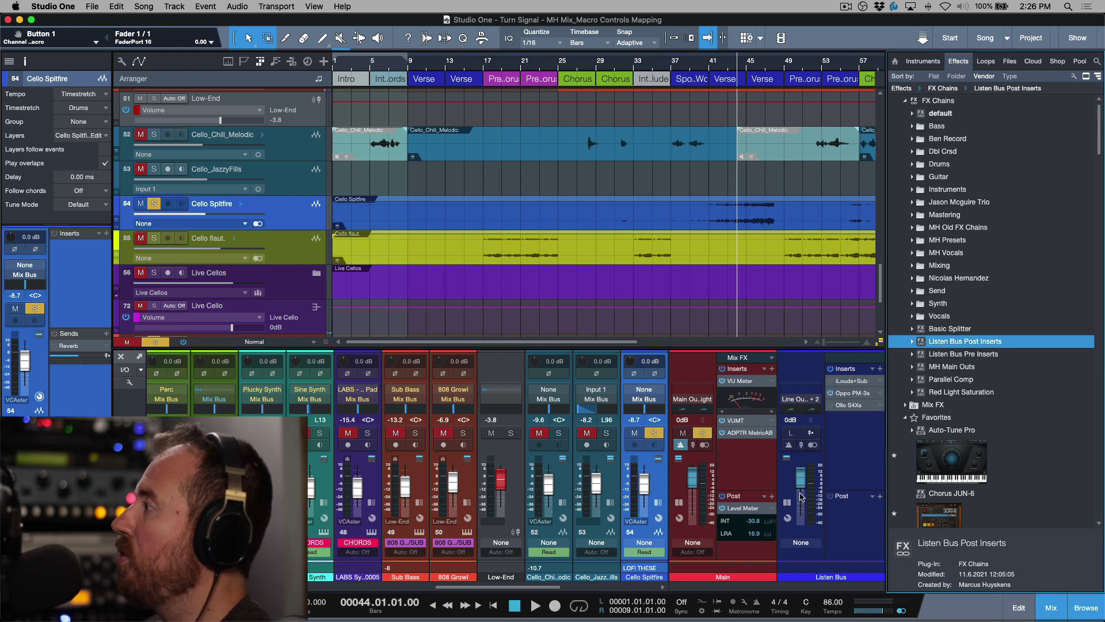
{"action": "left_click", "coordinate": [788, 519]}
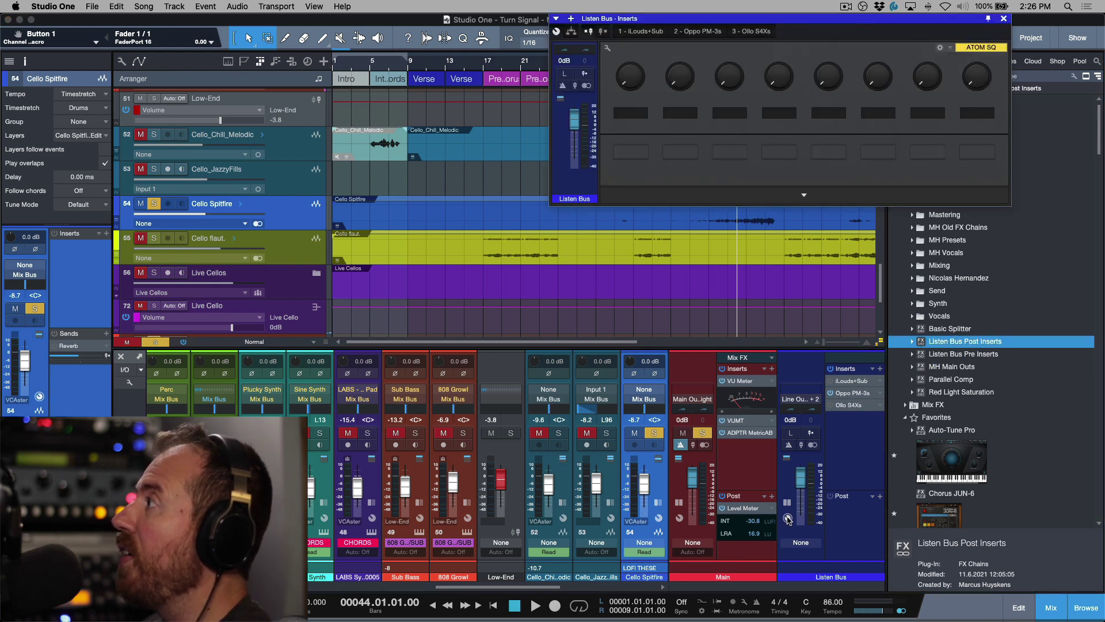
{"action": "left_click", "coordinate": [788, 519]}
{"action": "left_click", "coordinate": [788, 491]}
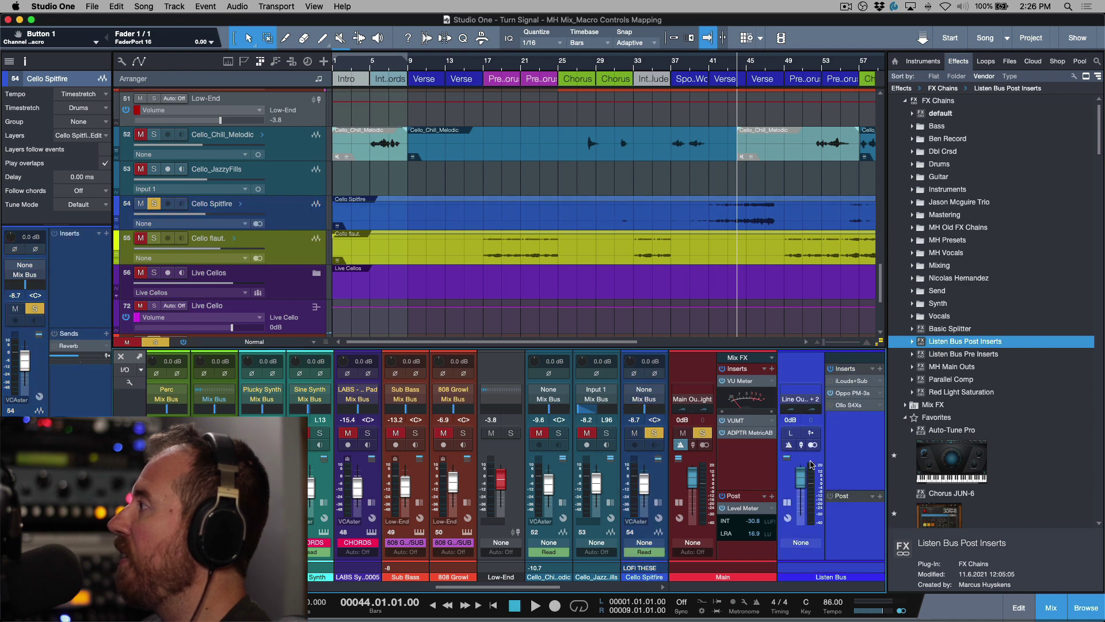
{"action": "left_click_drag", "start_coordinate": [919, 350], "coordinate": [852, 515]}
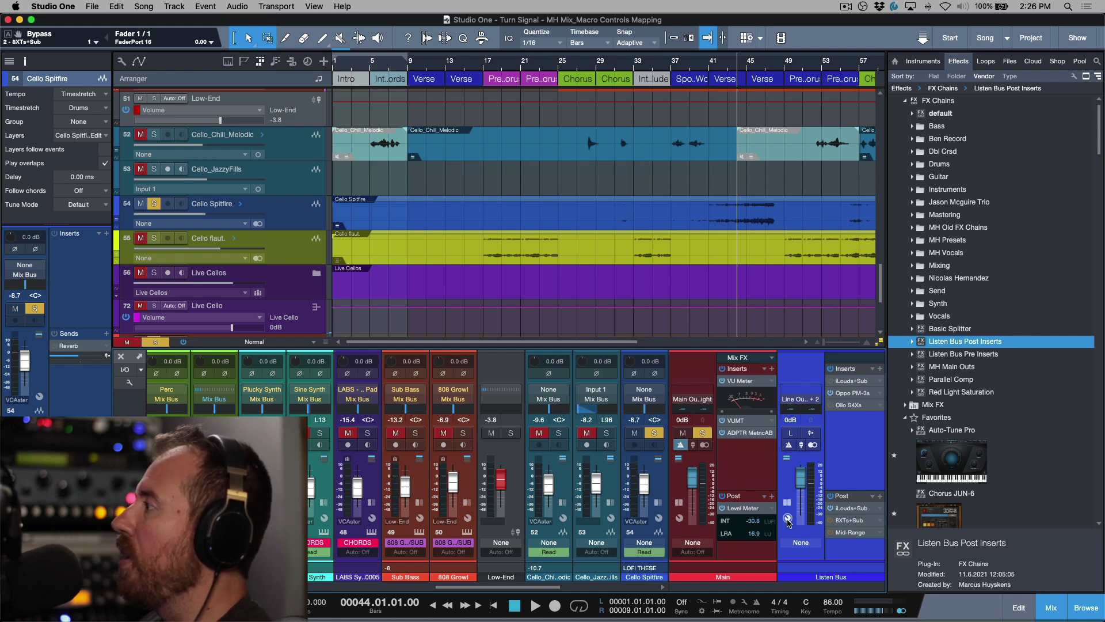
Open the Listen Bus macro controls and toggle the MIDRANGE button several times, leaving it off
{"action": "left_click", "coordinate": [788, 517]}
{"action": "left_click_drag", "start_coordinate": [710, 21], "coordinate": [504, 67]}
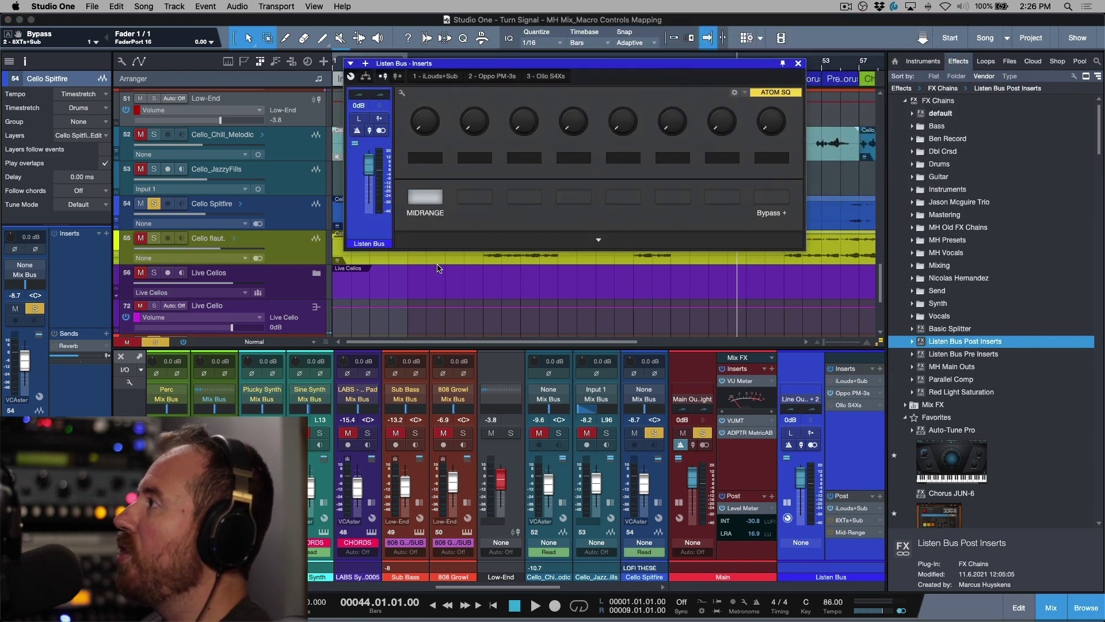
{"action": "left_click", "coordinate": [433, 202]}
{"action": "left_click", "coordinate": [432, 201]}
{"action": "left_click", "coordinate": [432, 201]}
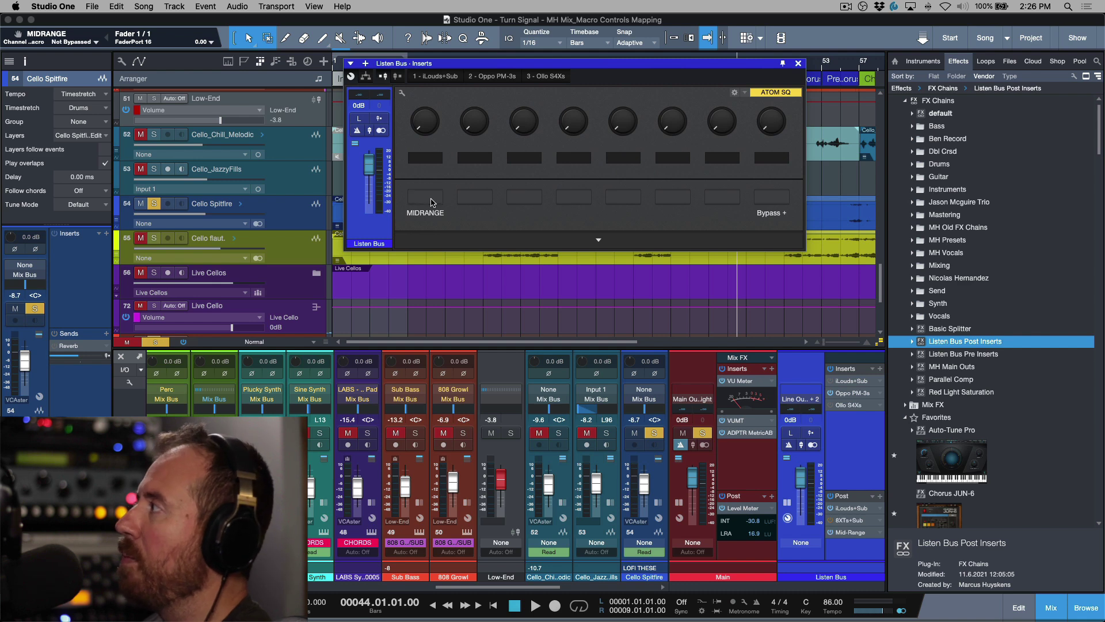
{"action": "left_click", "coordinate": [433, 201]}
{"action": "left_click", "coordinate": [433, 201]}
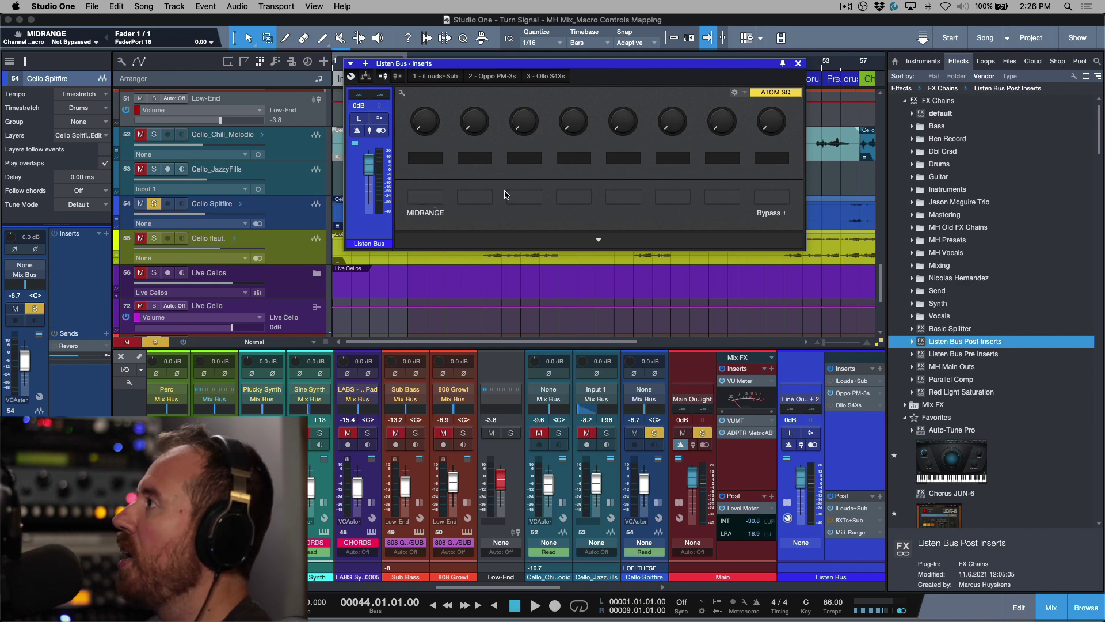
Test the Bypass + macro button by toggling it on and off, and close the Listen Bus macro controls
{"action": "left_click", "coordinate": [772, 198]}
{"action": "left_click", "coordinate": [772, 198]}
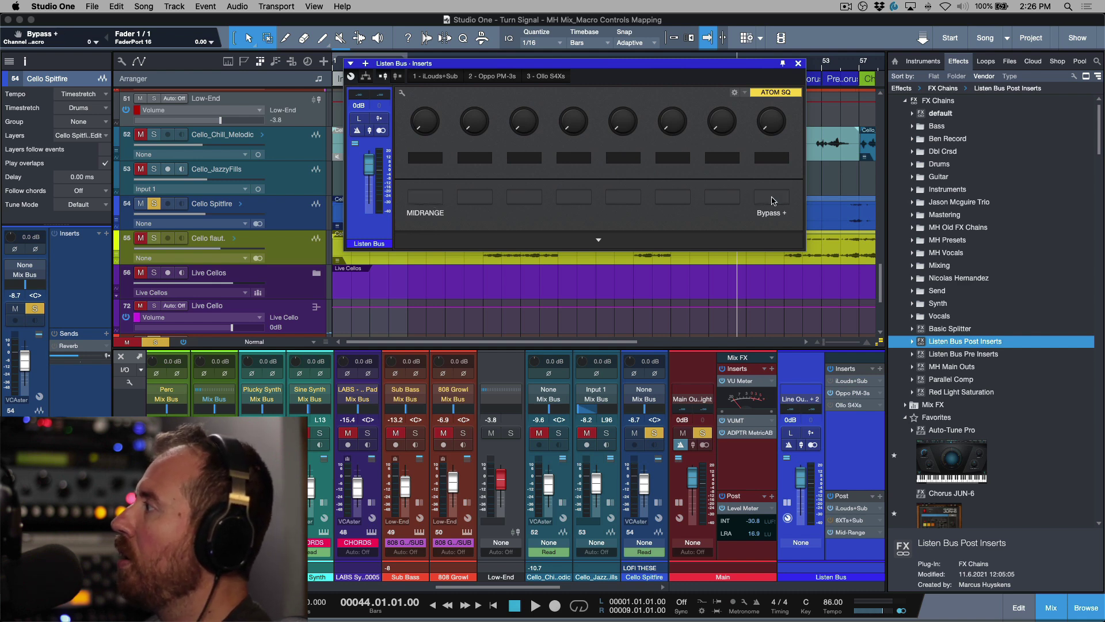
{"action": "left_click", "coordinate": [772, 198]}
{"action": "left_click", "coordinate": [772, 199]}
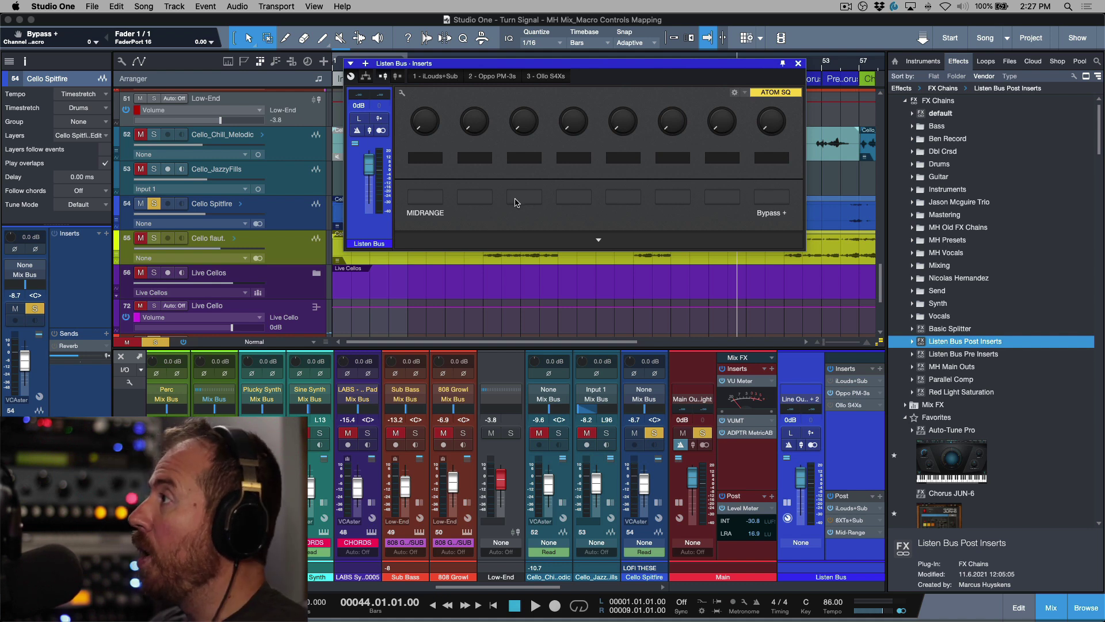
{"action": "left_click", "coordinate": [798, 64]}
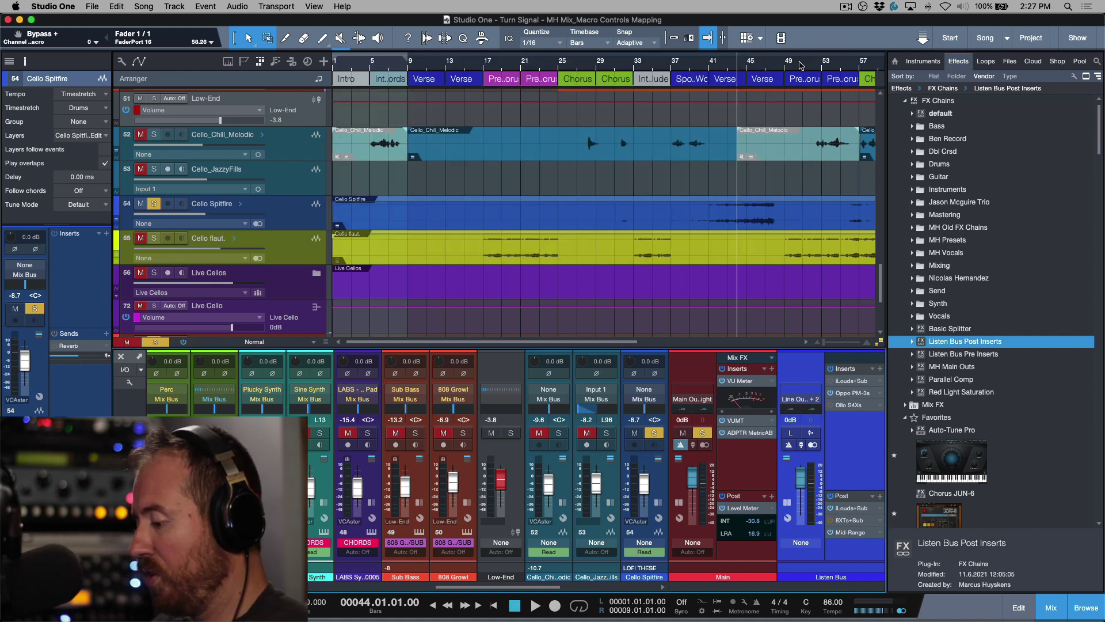